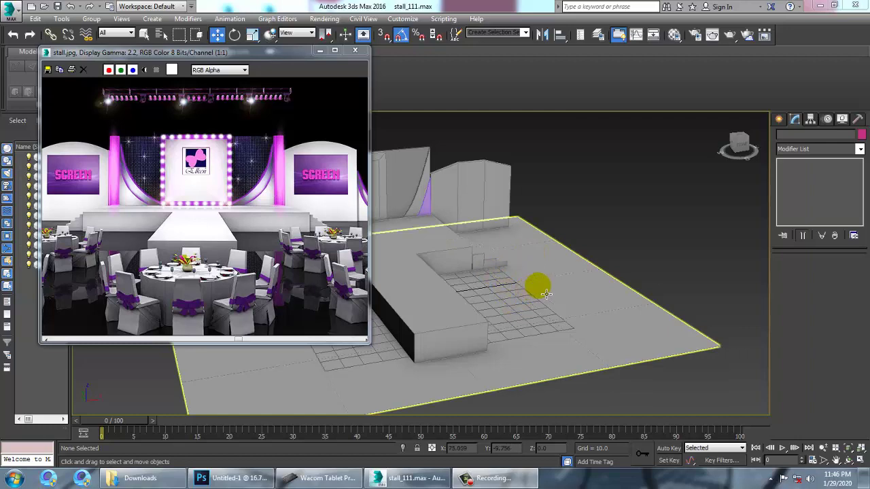
- Draw an open L-shaped chair profile in the Front view beside the steps, with a slanted backrest and a horizontal seat
middle_click_drag(587, 289, 552, 271, "alt")
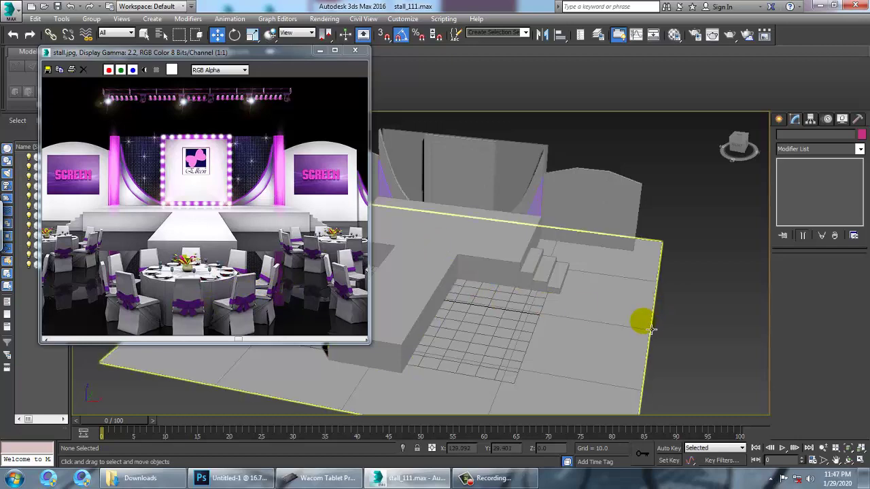
key("alt+w")
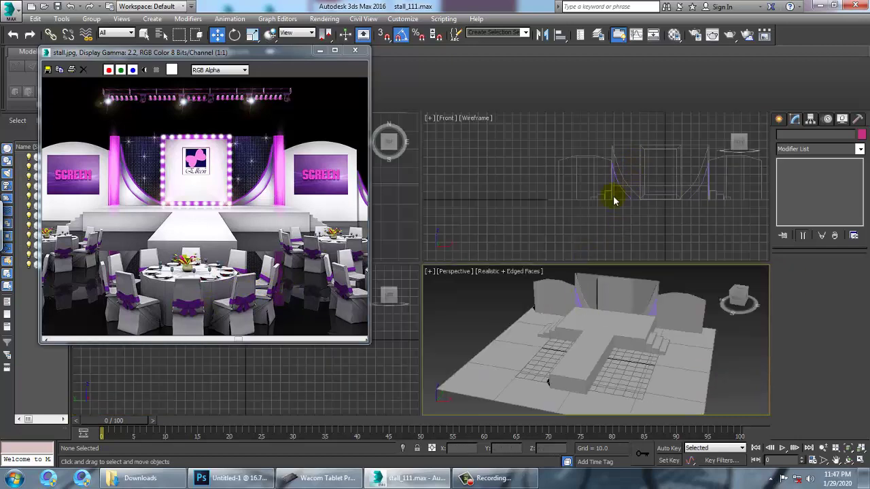
middle_click_drag(655, 204, 554, 222)
key("alt+w")
middle_click_drag(609, 238, 626, 177)
middle_click_drag(657, 251, 672, 196)
left_click(781, 119)
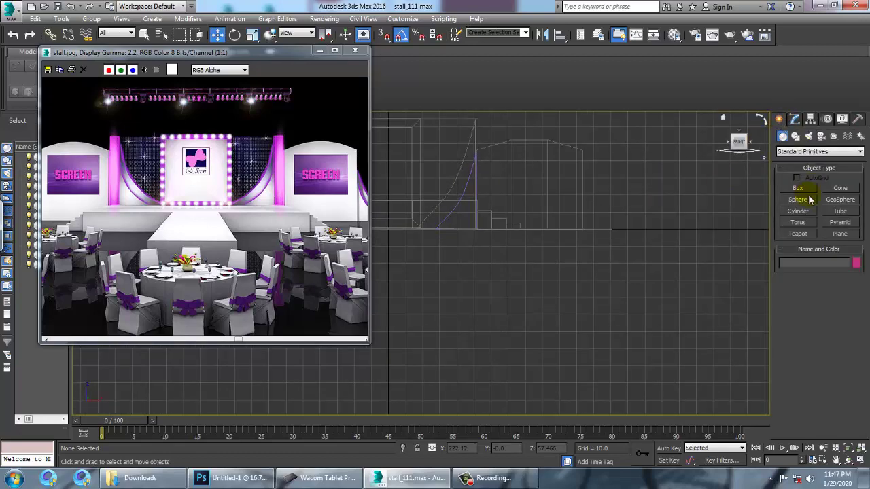
left_click(796, 136)
left_click(798, 196)
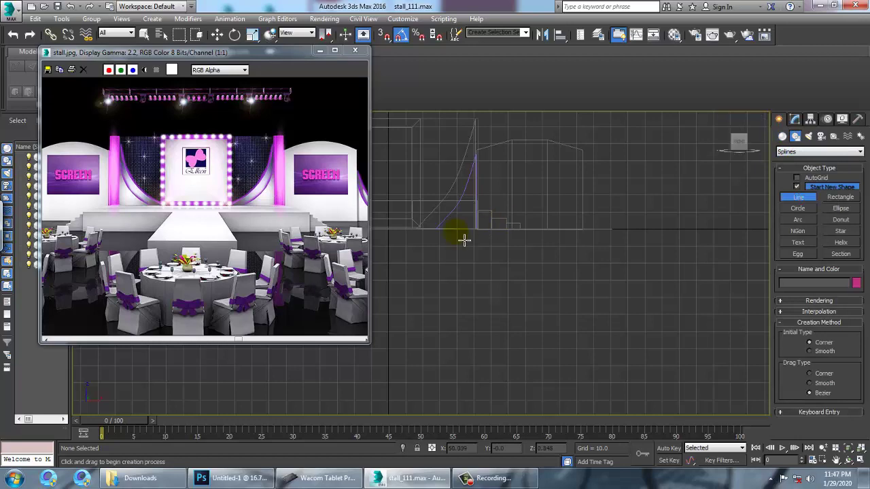
scroll(557, 234, "up", 6)
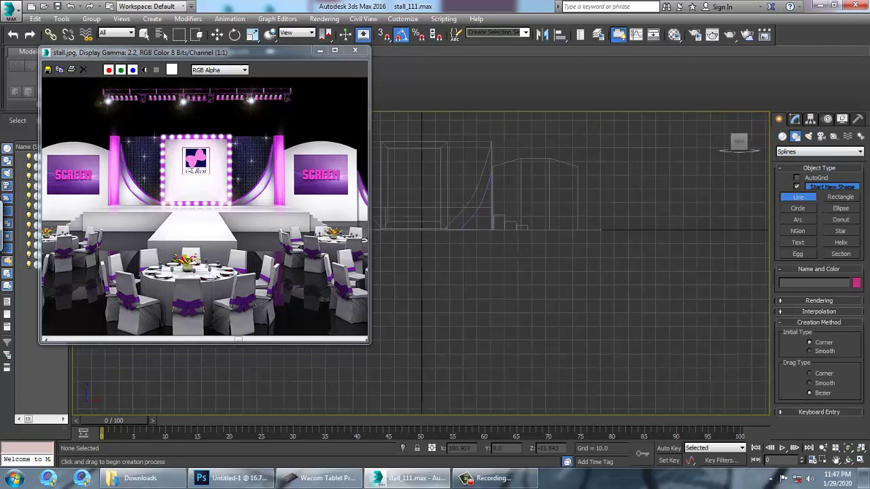
middle_click_drag(577, 188, 723, 256)
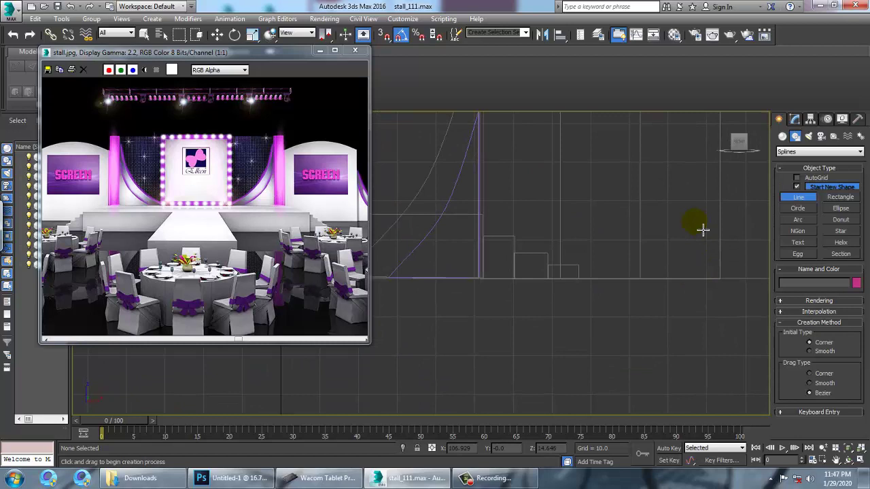
left_click(515, 204)
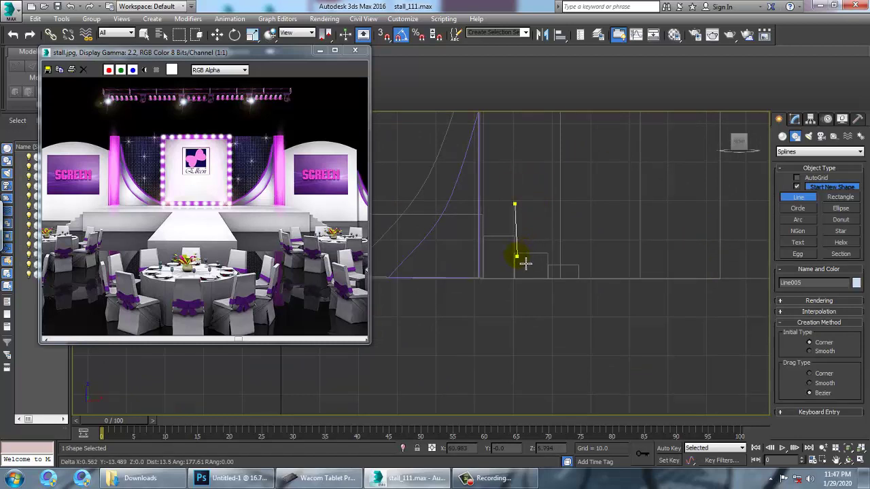
left_click(531, 249)
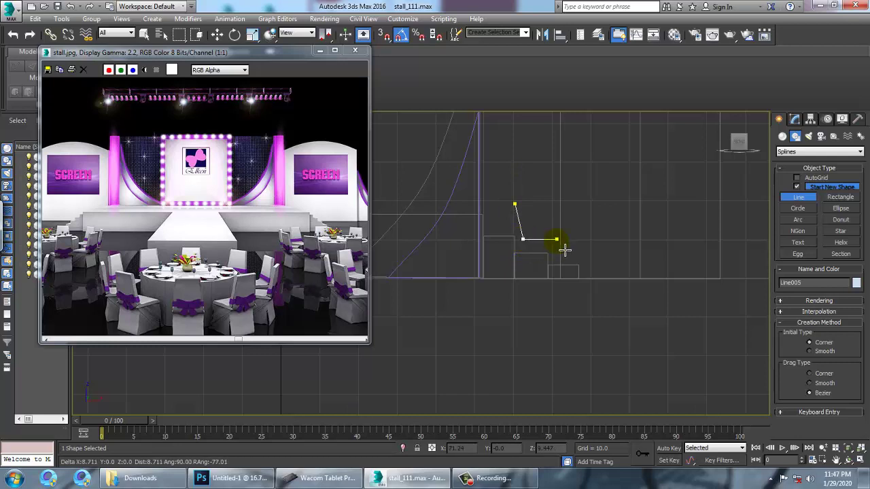
left_click(552, 240)
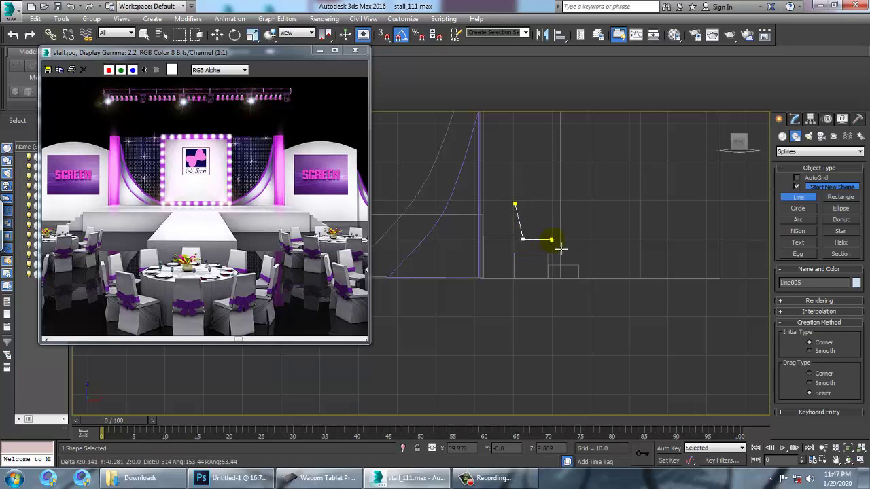
right_click(552, 240)
key("w")
- Show the chair profile line in the viewport as a rectangular section about 10.48 long and 1.14 wide
key("alt+w")
middle_click_drag(620, 349, 656, 333, "alt")
key("alt+w")
mouse_move(582, 334)
middle_mouse_down()
mouse_move(613, 354)
mouse_move(578, 318)
middle_mouse_up()
scroll(596, 315, "down", 3)
scroll(598, 292, "up", 8)
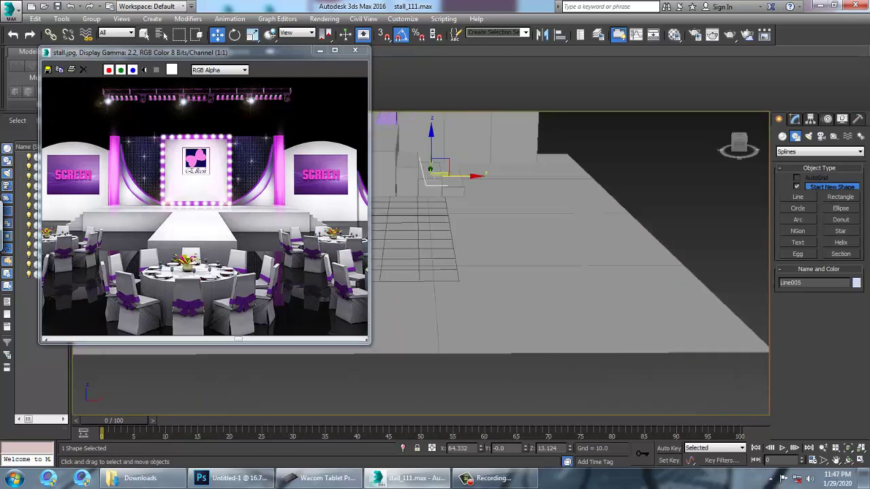
middle_click_drag(600, 280, 796, 485)
middle_click_drag(574, 232, 612, 235, "alt")
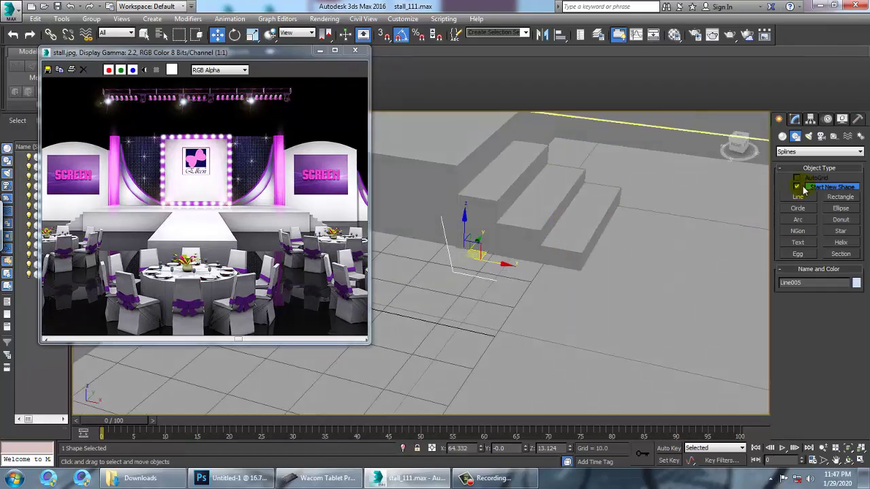
left_click(795, 121)
left_click(812, 260)
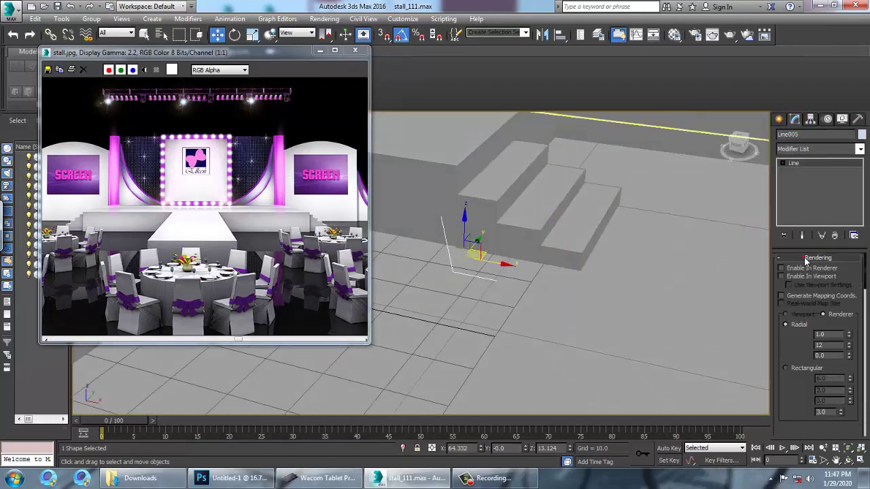
left_click(781, 276)
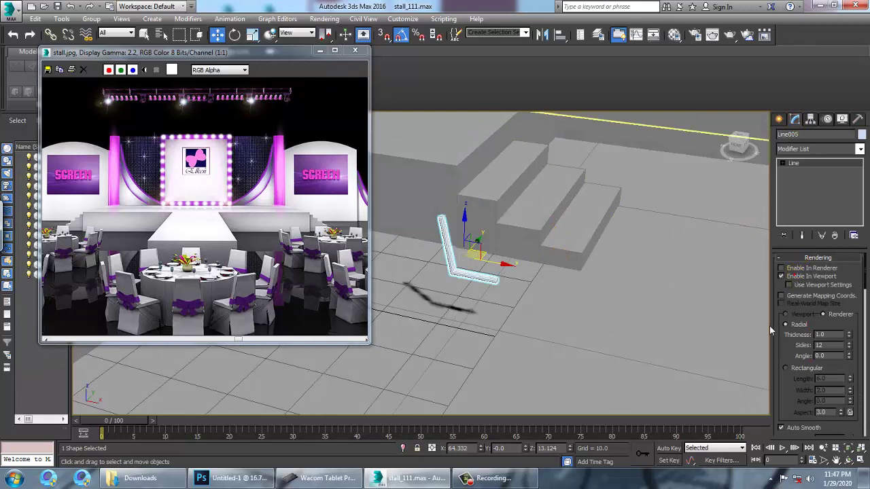
left_click(805, 368)
left_click_drag(849, 384, 846, 348)
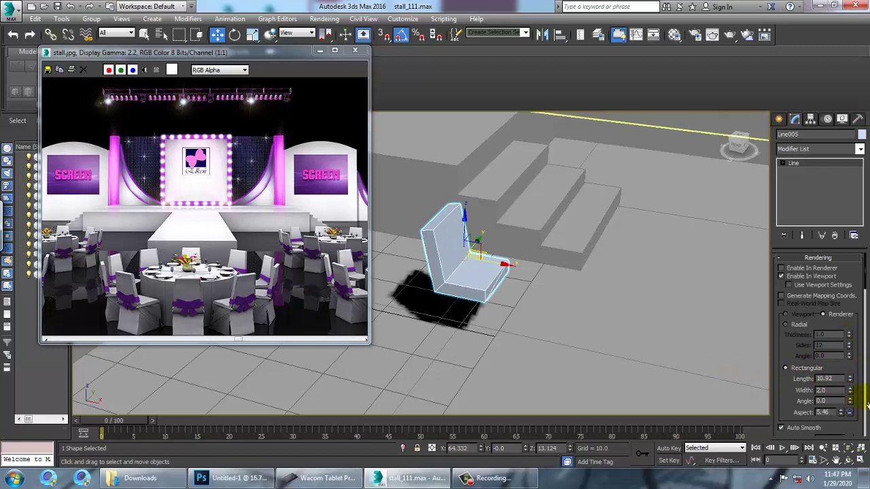
mouse_move(850, 392)
left_mouse_down()
mouse_move(863, 428)
mouse_move(849, 414)
mouse_move(854, 389)
left_mouse_up()
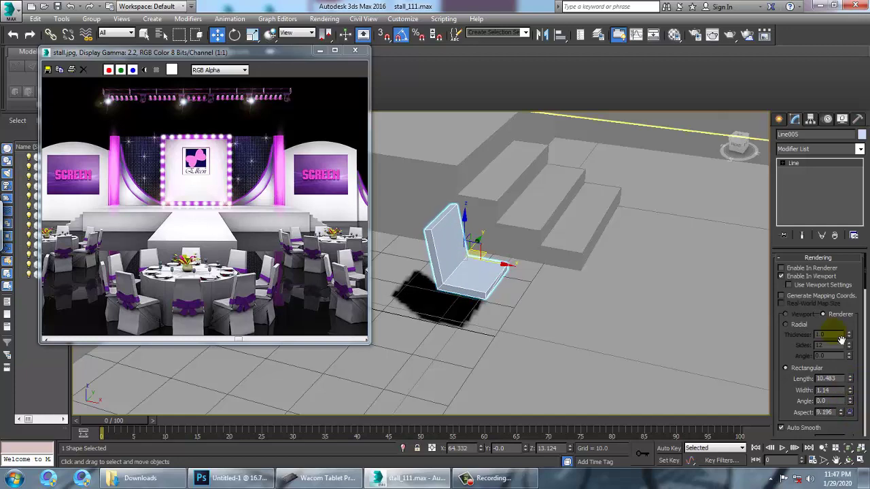
- Extend the seat slightly by moving its front vertex outward about 0.24 along X
middle_click_drag(604, 284, 842, 195, "alt")
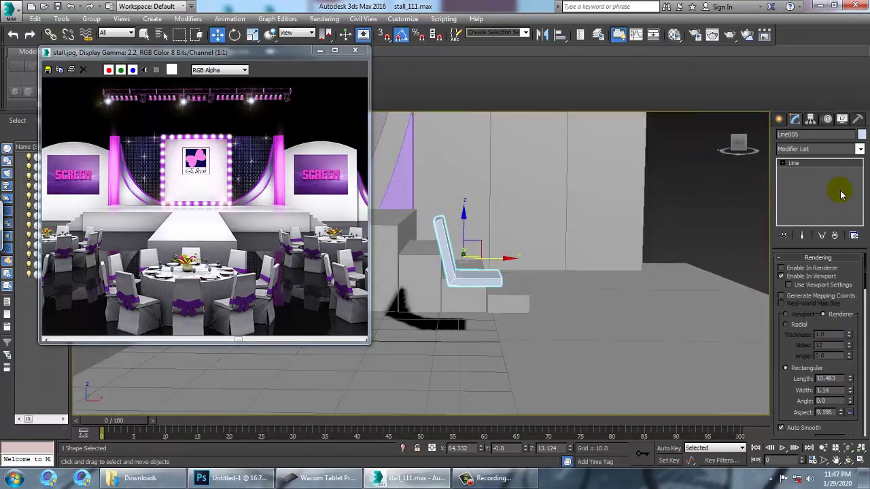
left_click(805, 172)
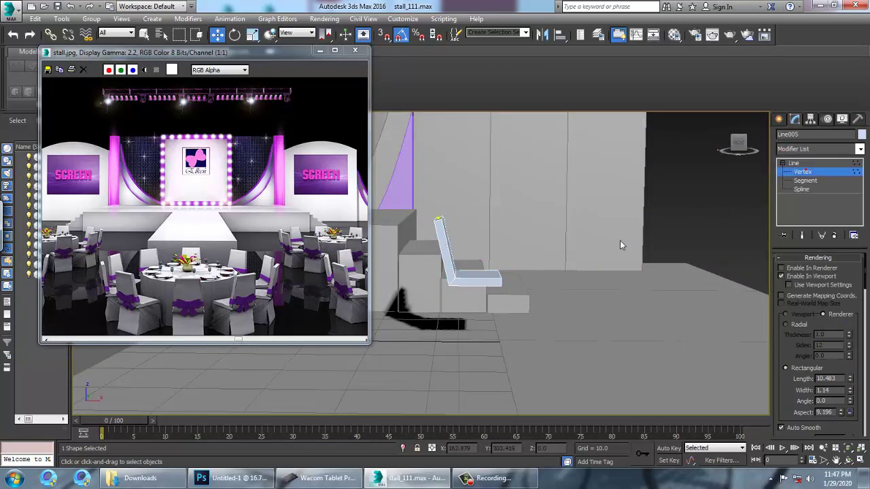
left_click_drag(541, 278, 552, 287)
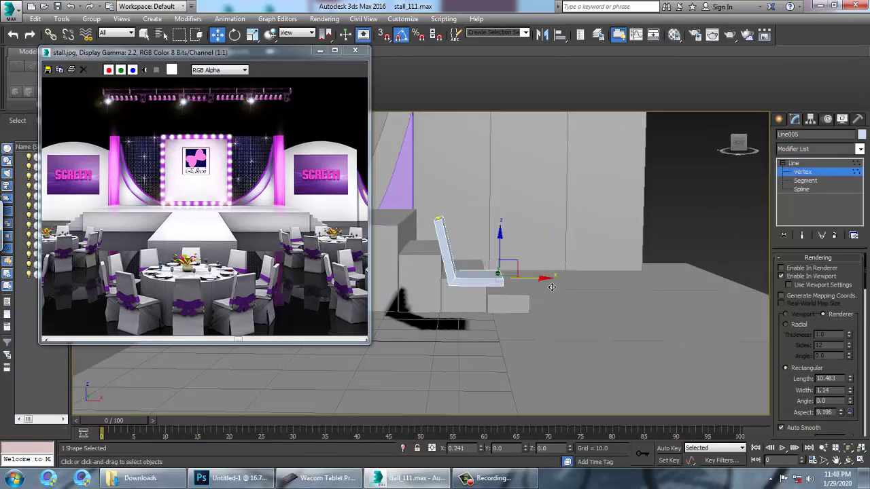
middle_click_drag(559, 283, 521, 290, "alt")
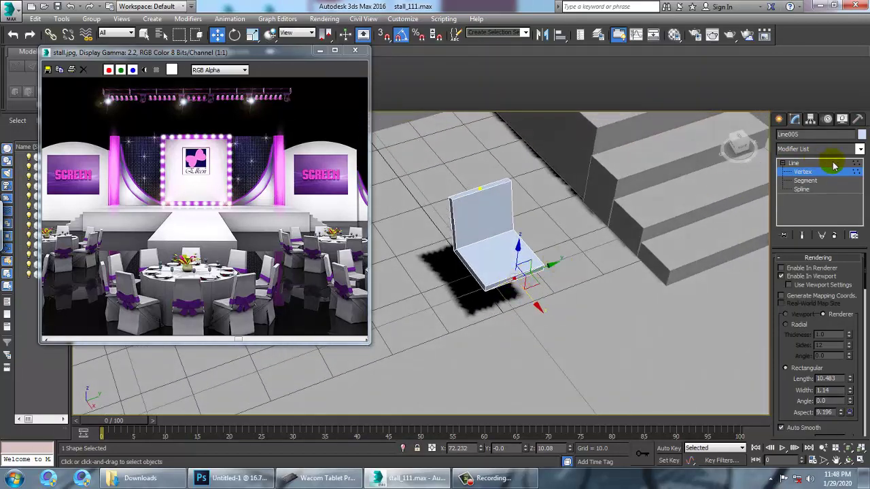
left_click(800, 167)
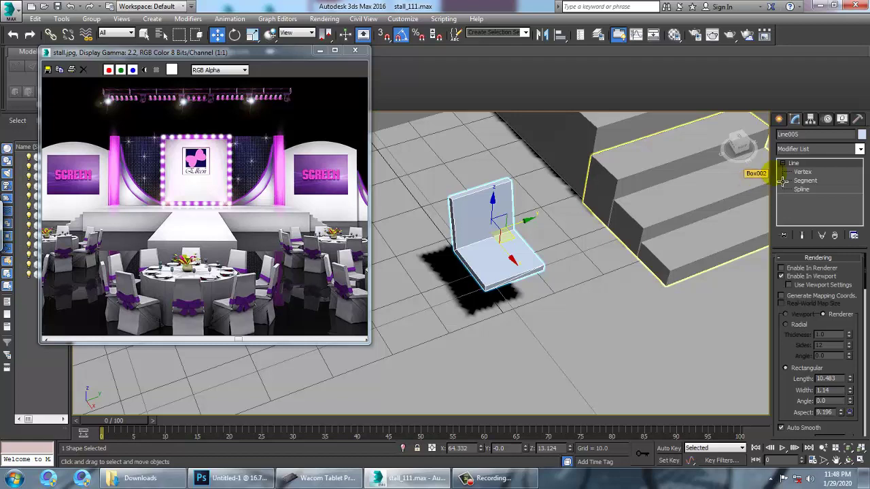
- Convert the chair to an Editable Poly and narrow the backrest by scaling its top vertices inward
right_click(829, 166)
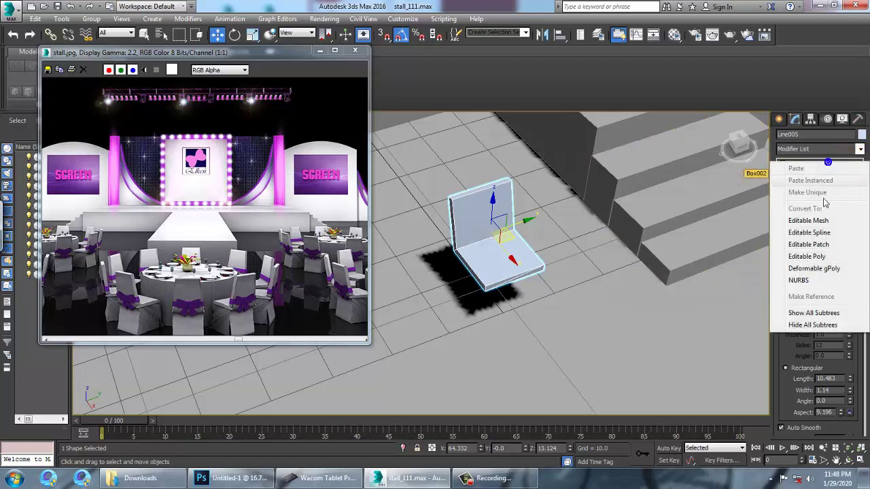
left_click(809, 256)
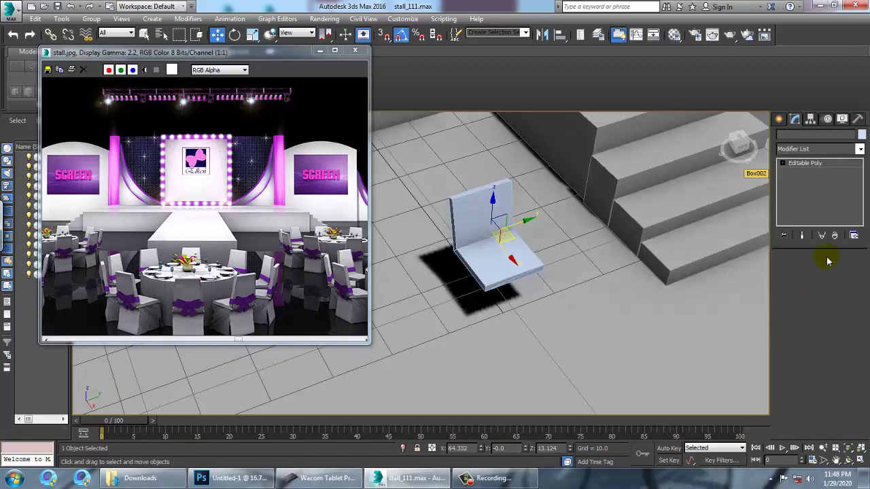
left_click(804, 173)
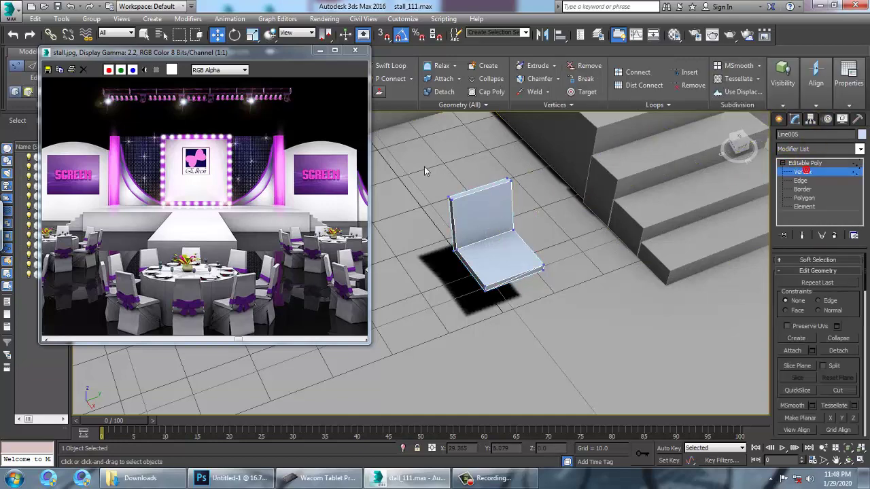
left_click_drag(514, 202, 517, 201)
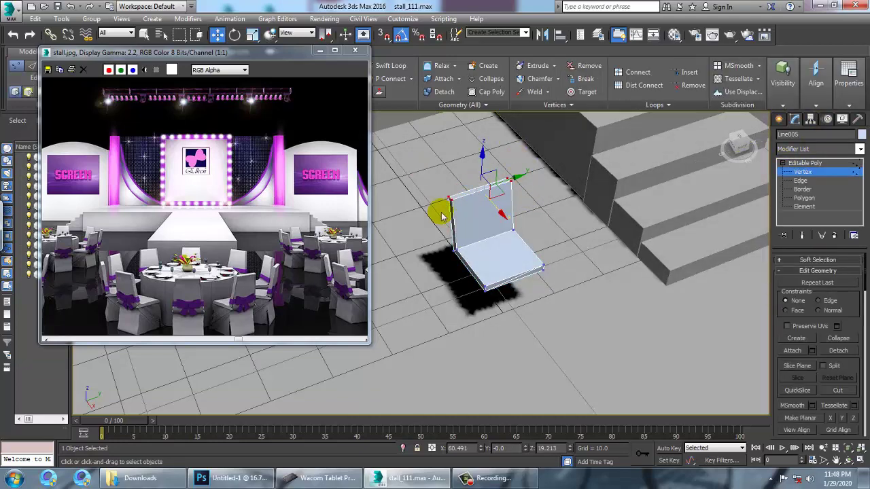
key("r")
left_click_drag(432, 212, 454, 208)
- Create a box in the Top view matching the seat's footprint, about 10.48 by 9.63 and 4.91 high
left_click(780, 119)
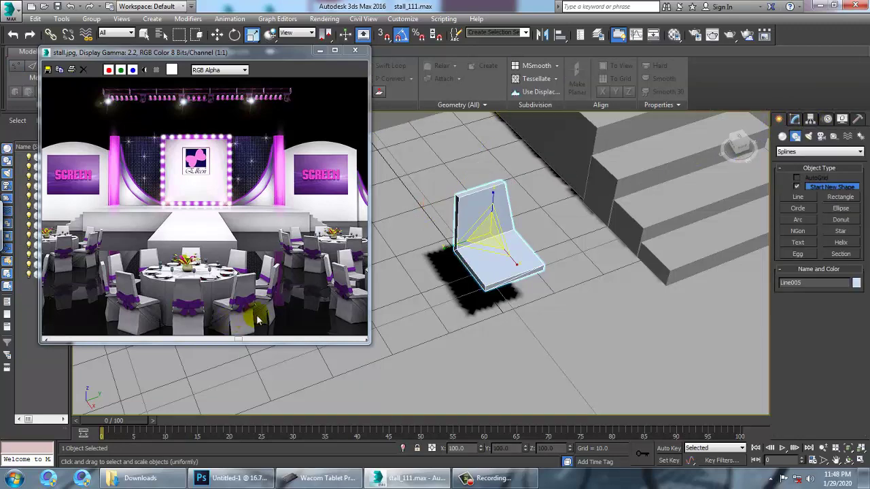
mouse_move(626, 259)
middle_mouse_down("alt")
mouse_move(670, 233)
mouse_move(625, 274)
mouse_move(610, 264)
middle_mouse_up("alt")
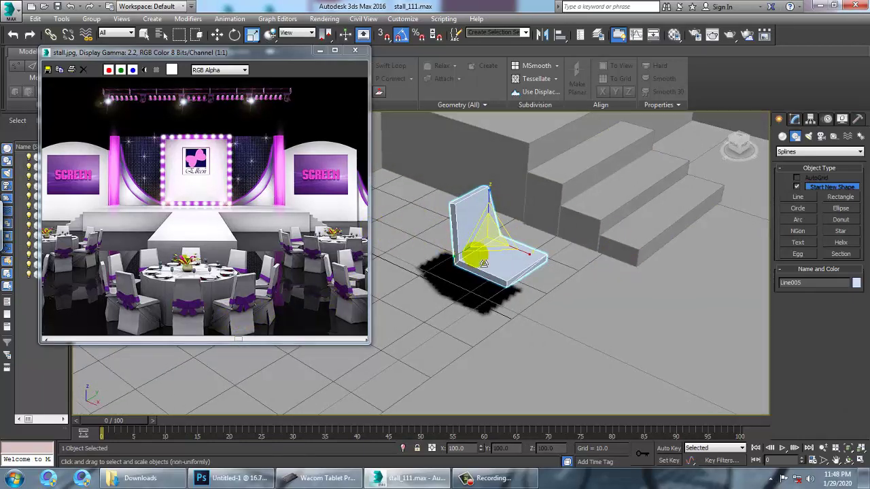
key("alt+w")
left_click(398, 222)
key("alt+w")
middle_click_drag(564, 258, 683, 334, "alt")
key("t")
middle_click_drag(691, 287, 679, 190)
middle_click_drag(661, 338, 557, 189)
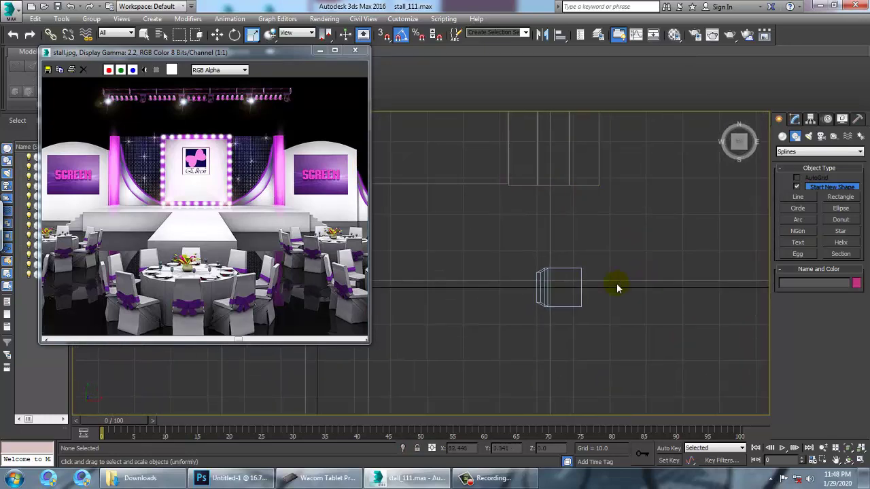
scroll(609, 290, "up", 5)
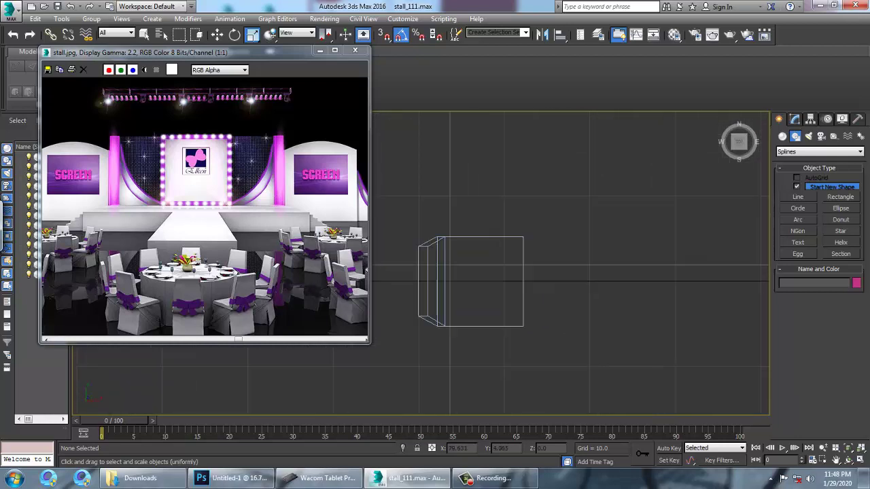
middle_click_drag(591, 252, 659, 245)
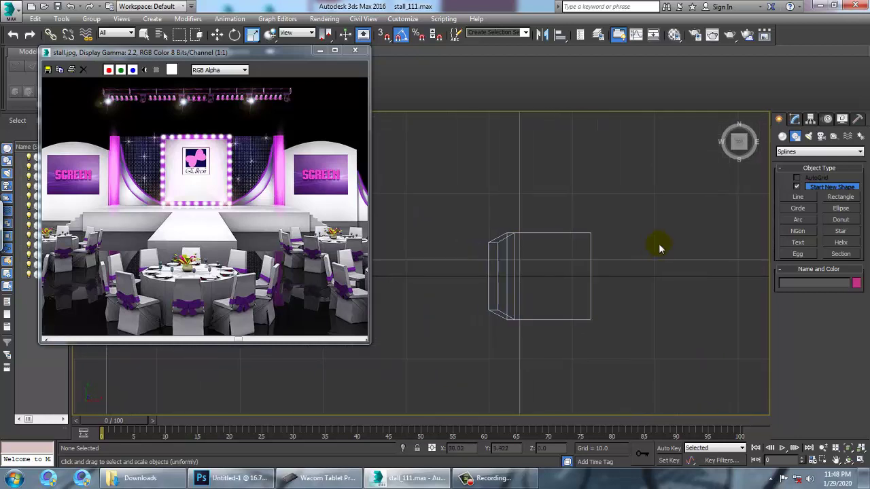
left_click(782, 137)
left_click(798, 188)
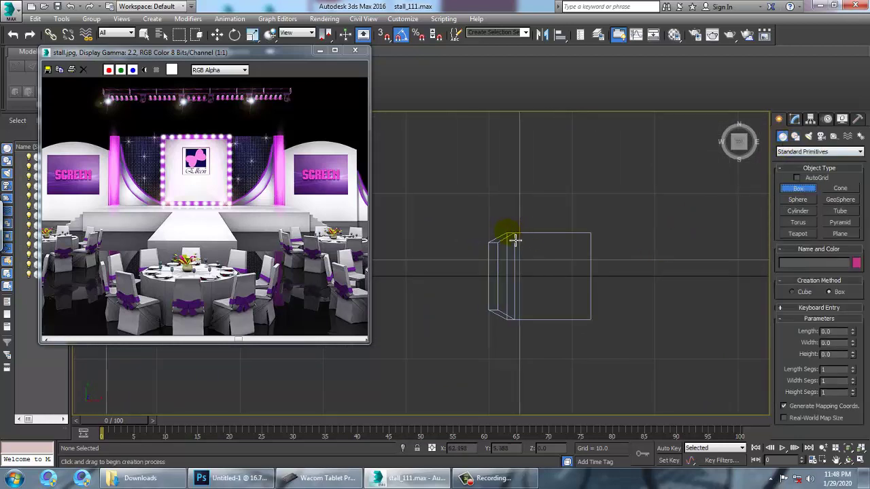
left_click_drag(509, 235, 599, 329)
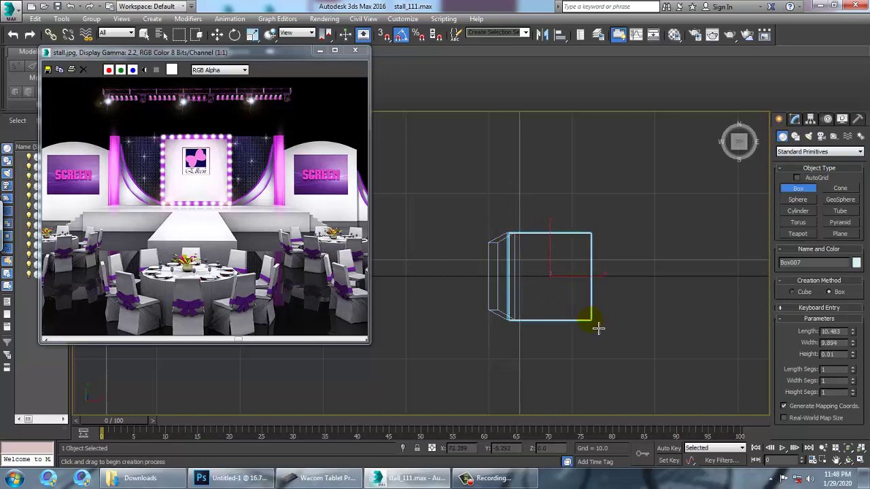
key("w")
- Raise the height of the box under the seat to about 9.24 so it reaches the seat
key("alt+w")
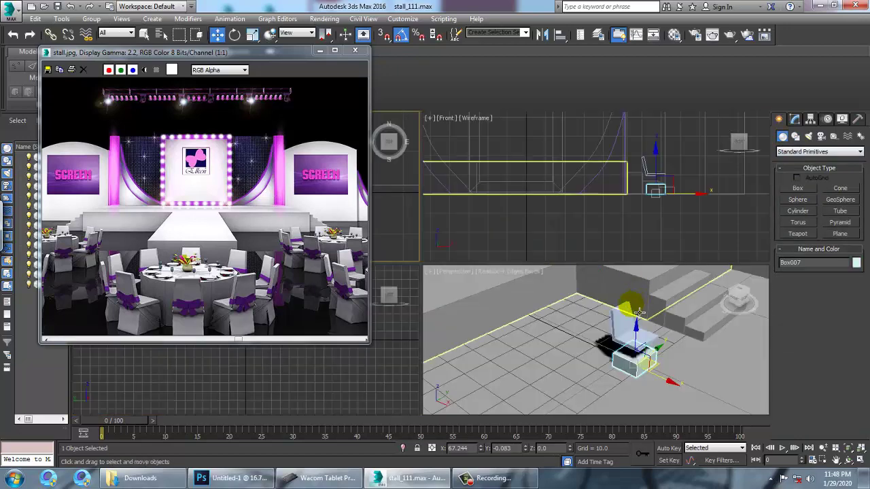
key("alt+w")
scroll(598, 282, "up", 4)
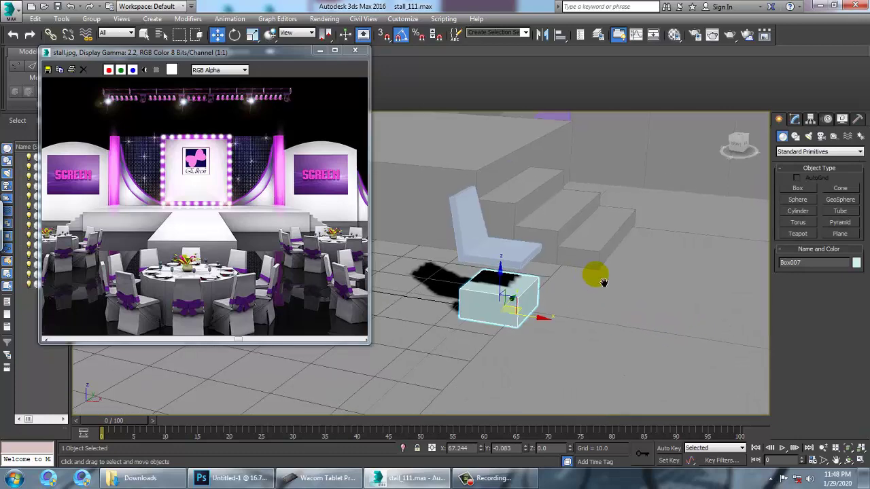
left_click(795, 119)
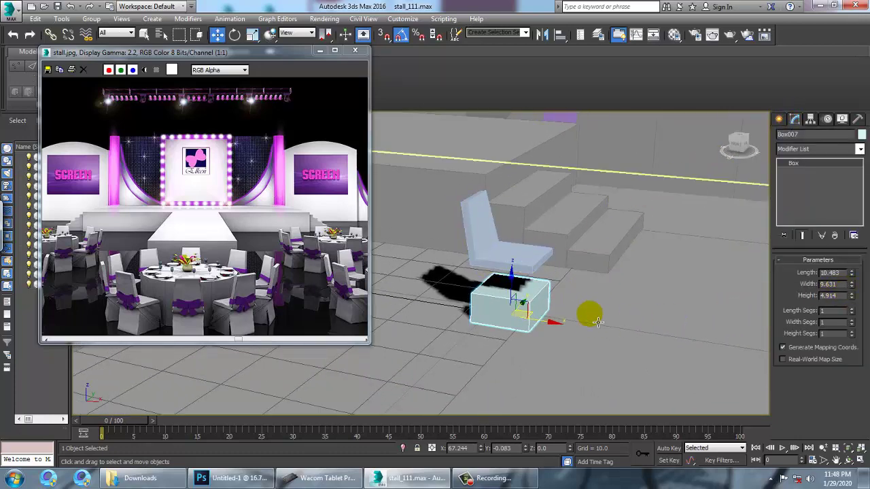
left_click_drag(852, 297, 869, 252)
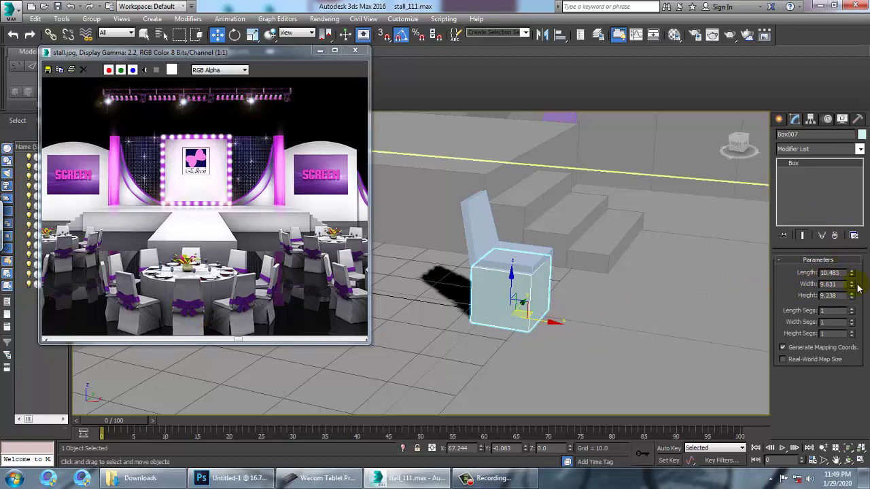
- Convert the box under the seat to an Editable Poly
middle_click_drag(548, 268, 511, 290, "alt")
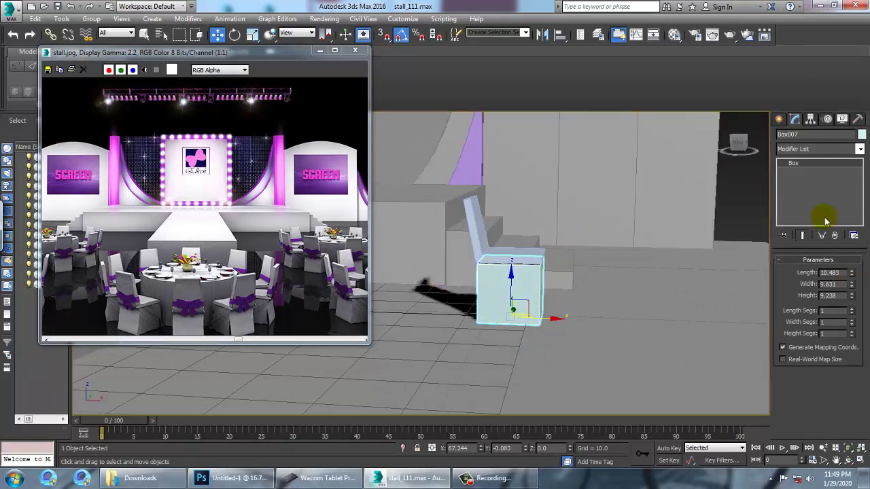
right_click(826, 165)
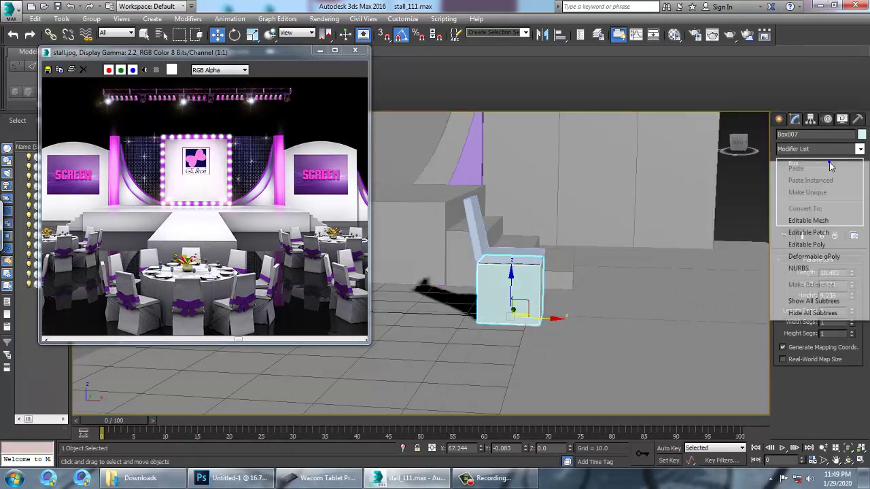
left_click(790, 233)
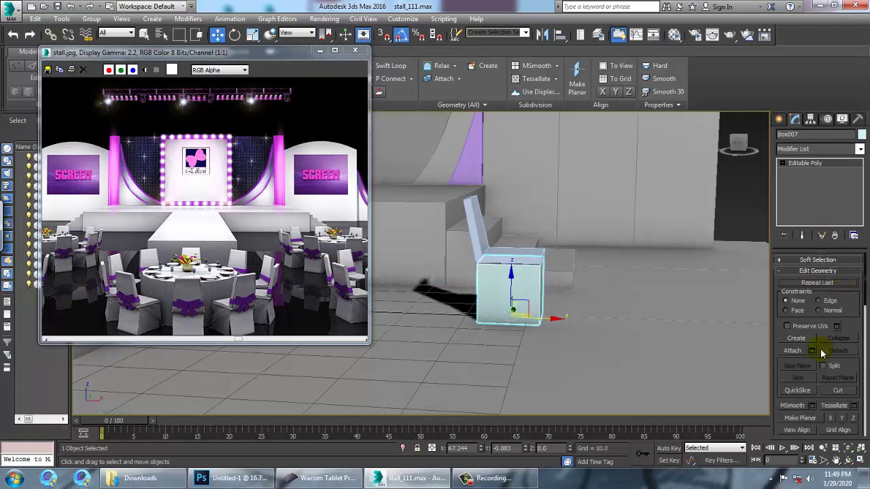
left_click(823, 234)
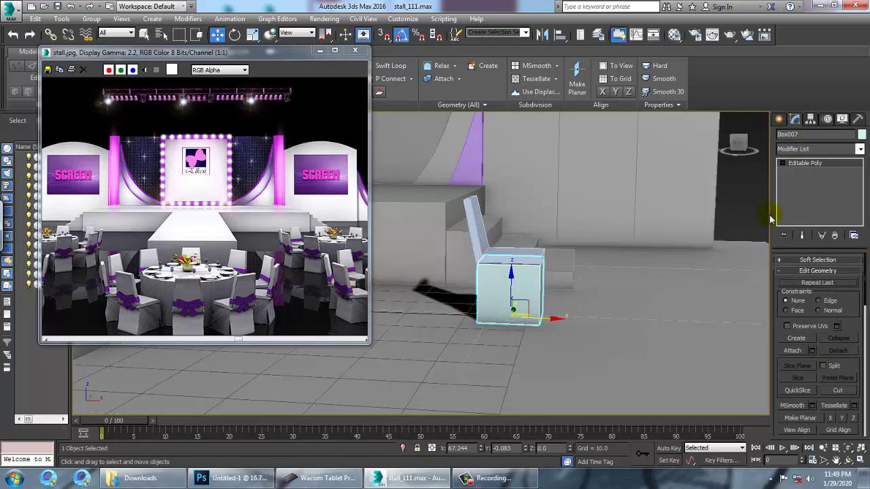
- Taper the box under the seat by scaling its top vertices slightly inward
left_click(803, 172)
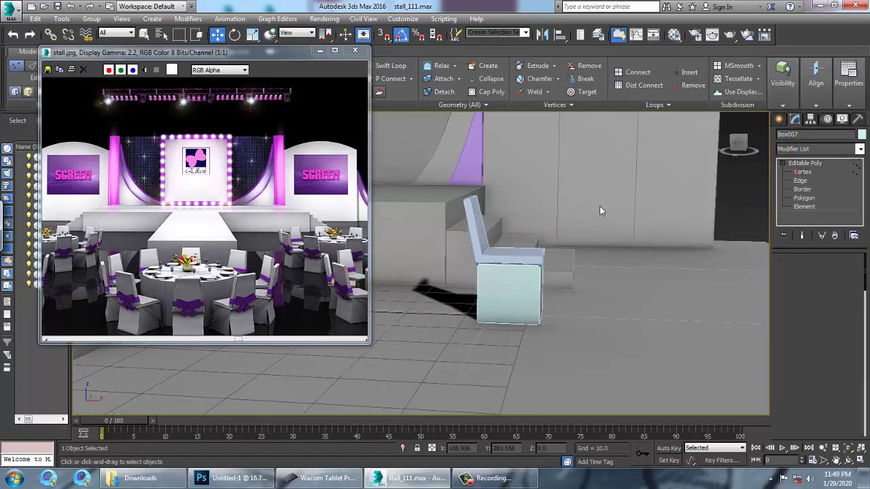
left_click_drag(560, 276, 562, 279)
middle_click_drag(548, 278, 562, 284, "alt")
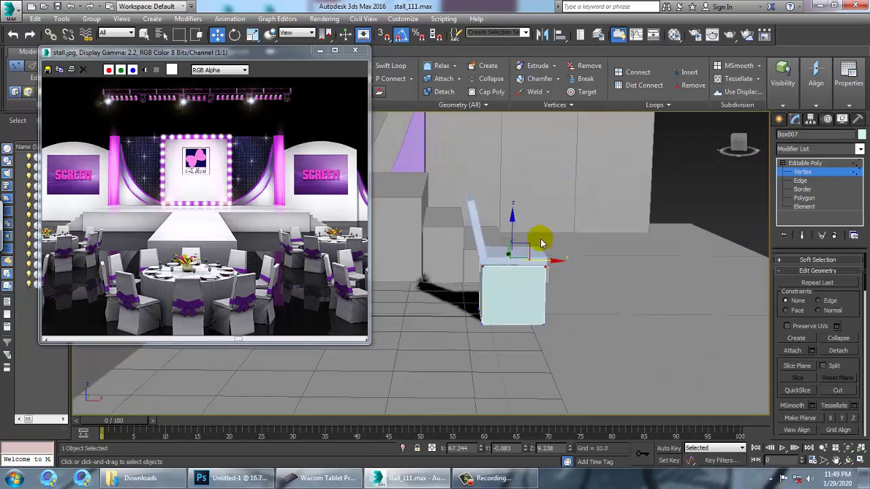
key("r")
left_click_drag(527, 261, 533, 269)
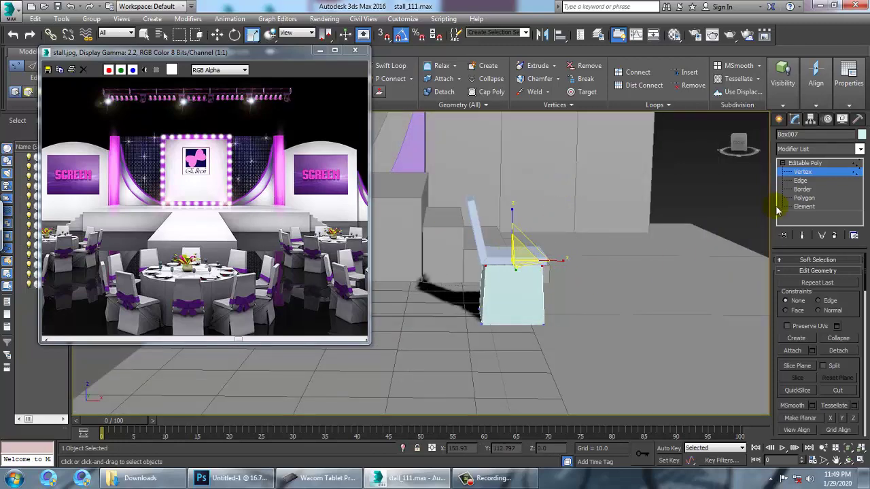
middle_click_drag(663, 251, 610, 270, "alt")
left_click(804, 171)
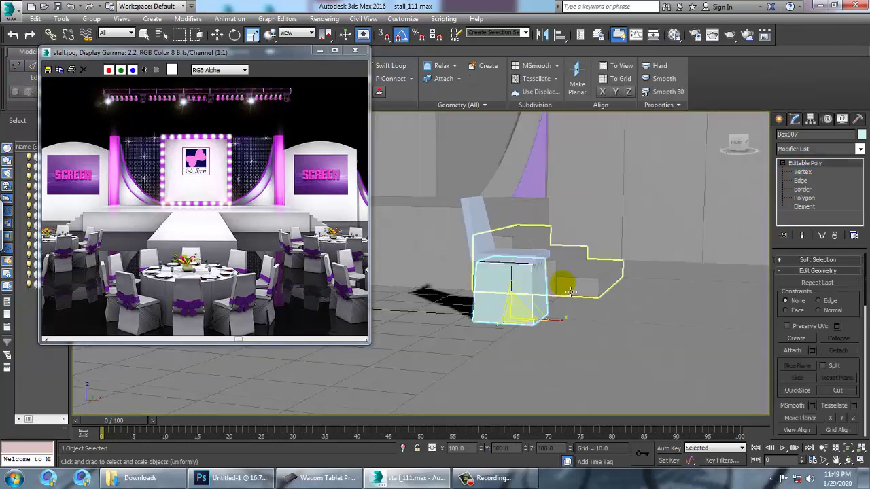
- In the Front view, raise the box's top vertices slightly along the vertical axis to meet the underside of the seat
key("w")
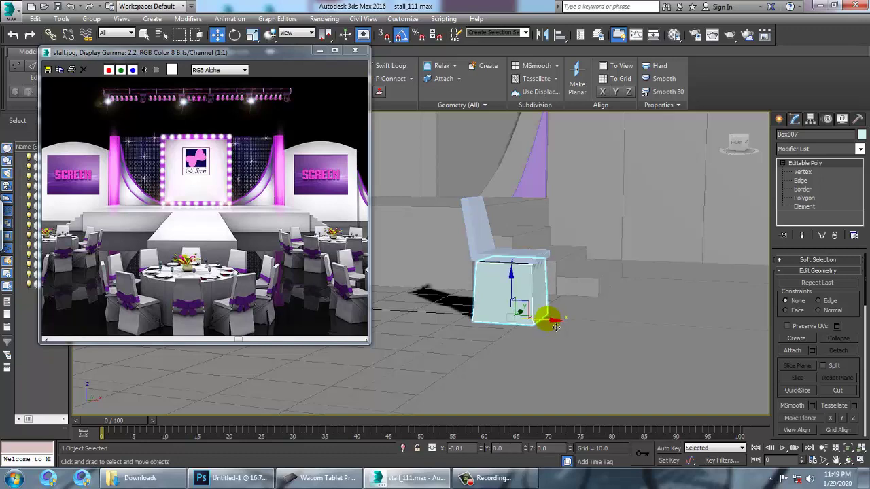
key("alt+w")
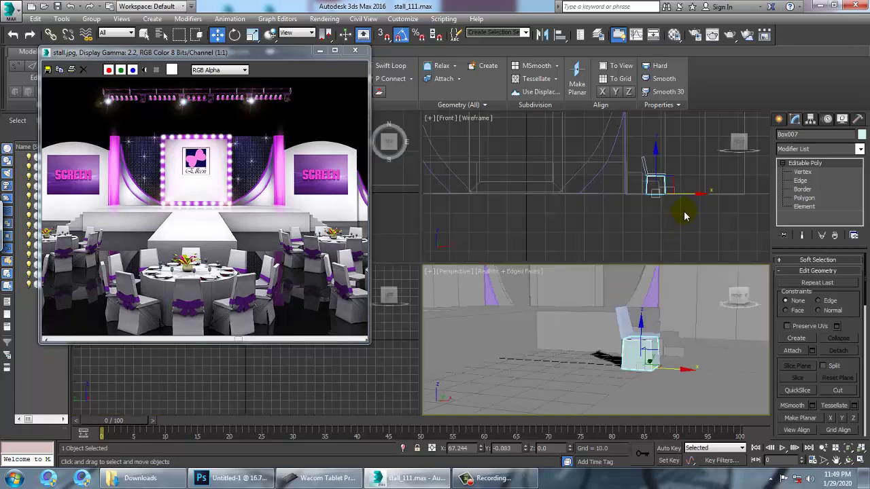
scroll(688, 200, "up", 8)
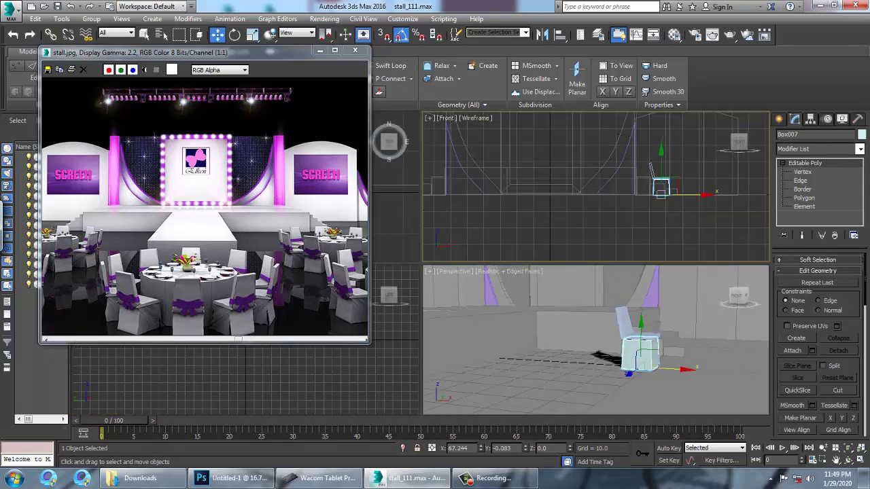
scroll(670, 188, "up", 2)
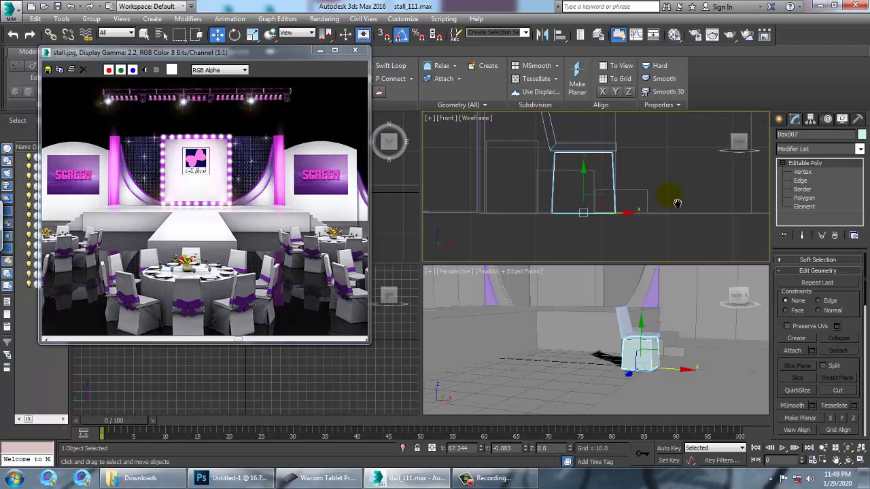
key("1")
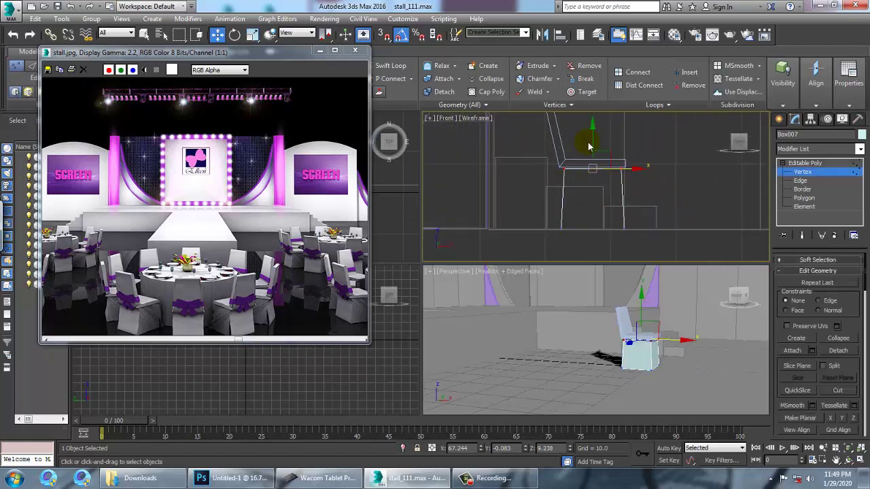
left_click_drag(602, 145, 611, 147)
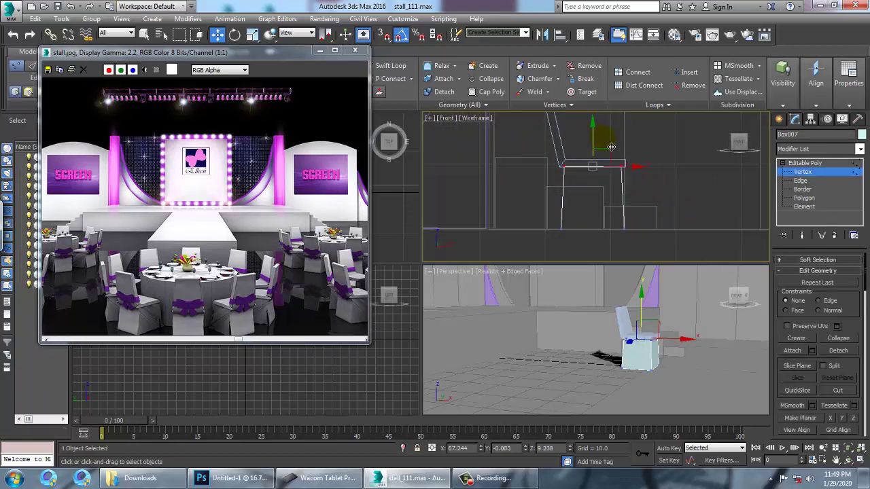
left_click(806, 164)
- Move the tapered box along X, clear of the chair seat, to about X 90.65
middle_click(618, 325)
key("alt+w")
middle_click_drag(683, 324, 662, 371, "alt")
left_click(547, 325)
left_click(546, 324)
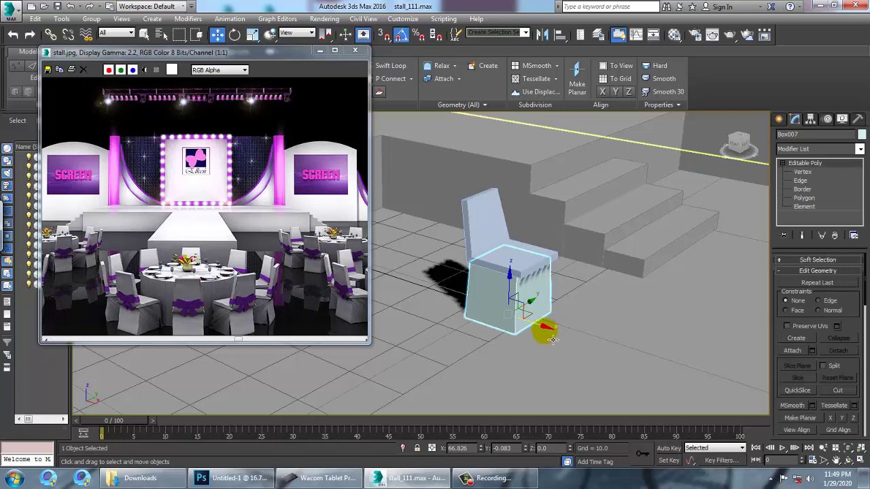
left_click_drag(555, 338, 693, 381)
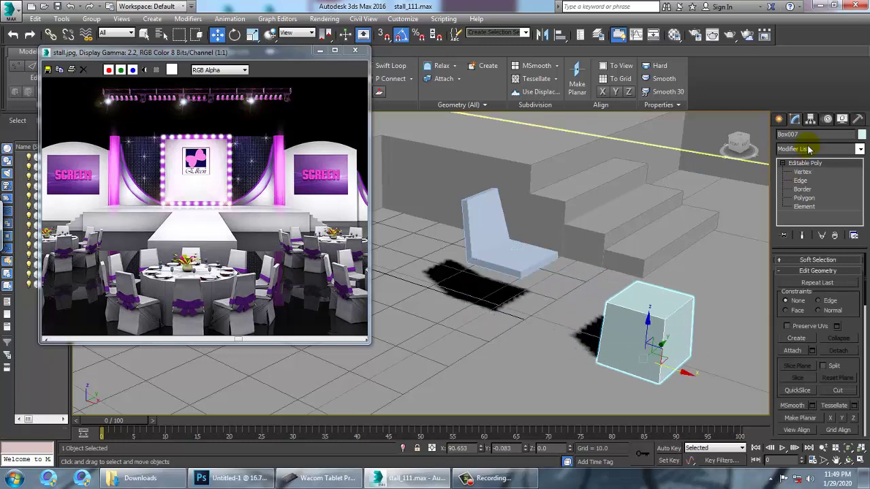
- Create a plane in the Top view covering the tapered box with a margin around it, about 16.51 by 14.15
left_click(779, 120)
left_click(841, 234)
key("alt+w")
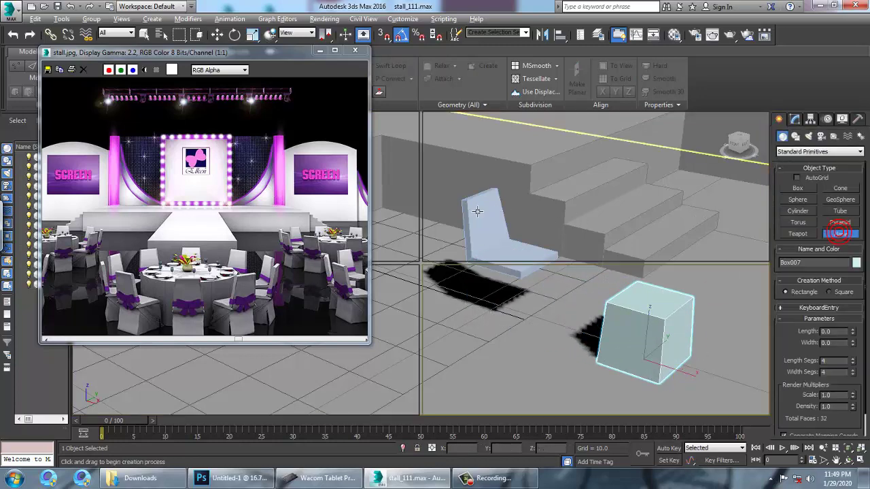
middle_click_drag(408, 200, 388, 207, "alt")
key("alt+w")
key("shift+z")
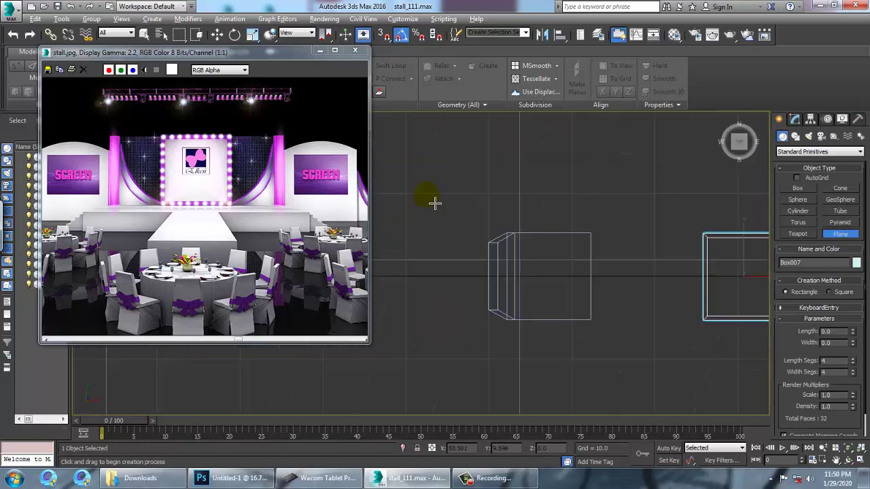
middle_click_drag(689, 241, 552, 215)
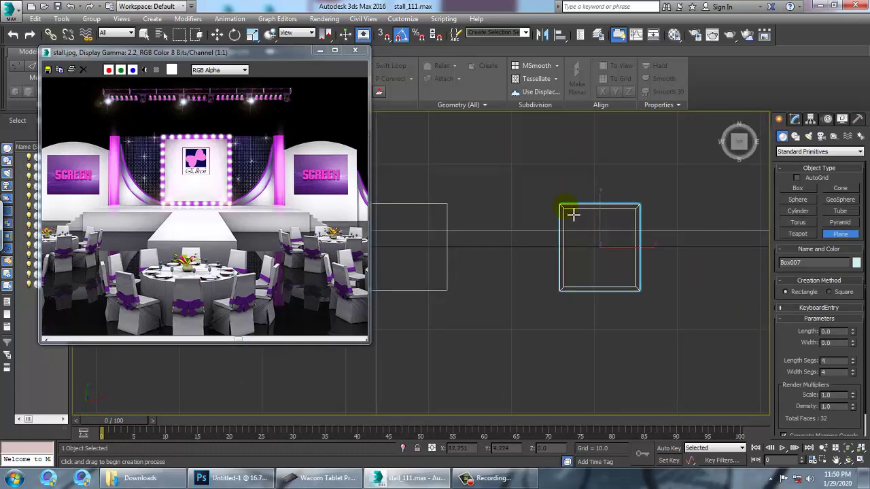
left_click_drag(553, 196, 665, 330)
- Raise the plane above the tapered box to about Z 13.41
key("alt+w")
middle_click_drag(699, 359, 721, 352, "alt")
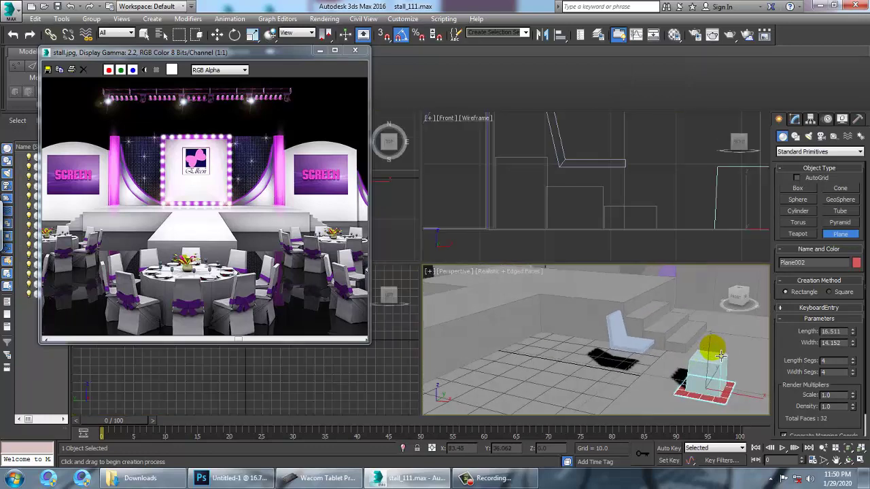
key("alt+w")
key("w")
left_click_drag(652, 334, 654, 263)
- Enlarge the plane to a length of about 30.71 and a width of about 24.77
left_click(794, 121)
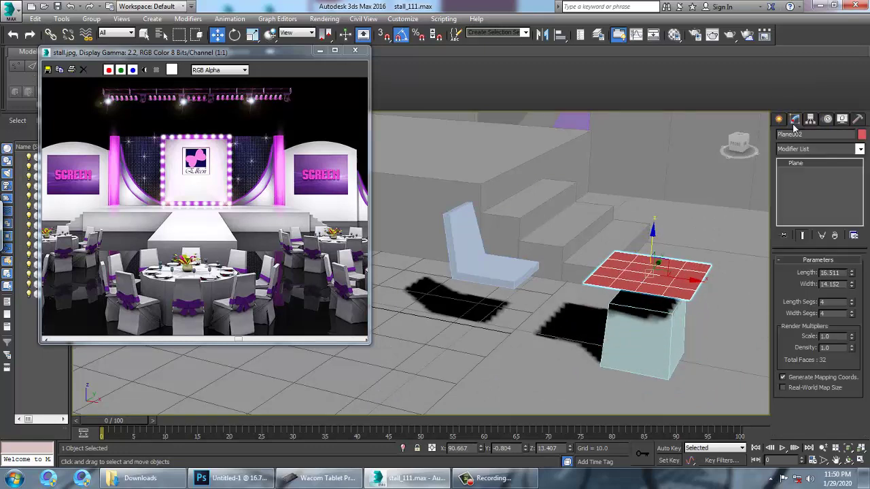
left_click_drag(853, 274, 854, 231)
left_click_drag(856, 288, 855, 255)
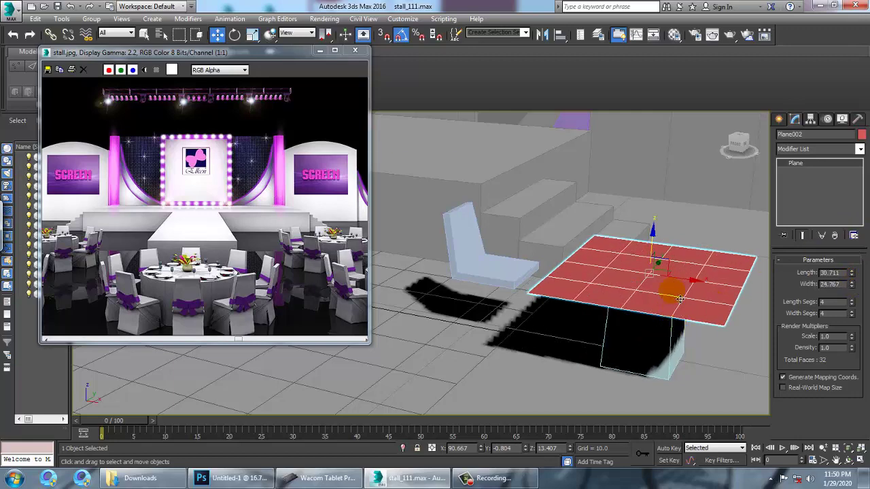
- Lower the plane to about Z 10.28, just above the box, and enlarge it to about 35.32 by 28.48
left_click_drag(663, 253, 674, 279)
left_click(644, 295)
middle_click_drag(730, 289, 862, 272, "alt")
mouse_move(850, 274)
left_mouse_down()
mouse_move(854, 265)
mouse_move(857, 283)
left_mouse_up()
left_click(851, 282)
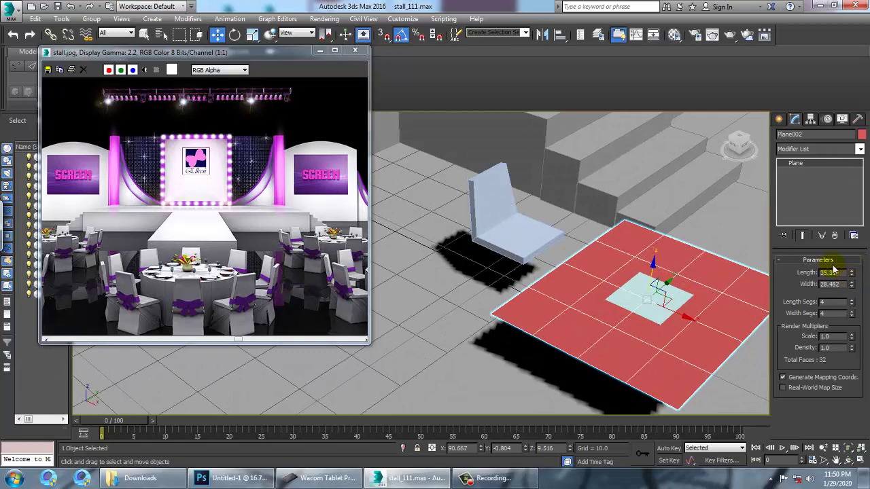
left_click_drag(660, 279, 705, 282)
- Set both the length and width segments of the plane to 30
left_click_drag(853, 306, 853, 284)
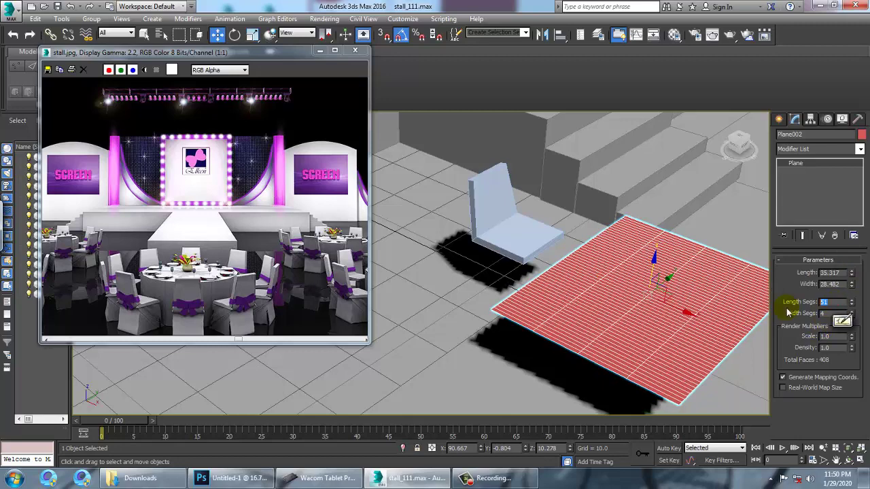
key("Tab")
type("30")
key("Return")
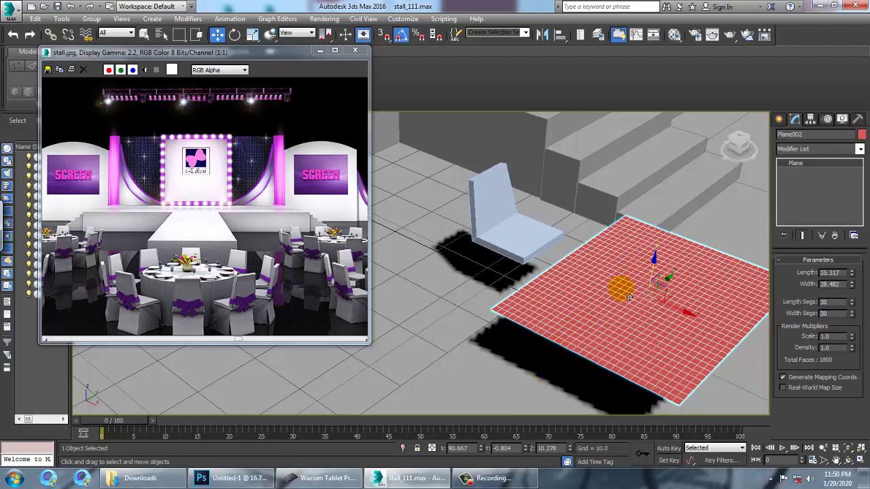
- Make the subdivided plane a MassFX mCloth object
mouse_move(691, 361)
middle_mouse_down("alt")
mouse_move(699, 311)
mouse_move(688, 347)
middle_mouse_up("alt")
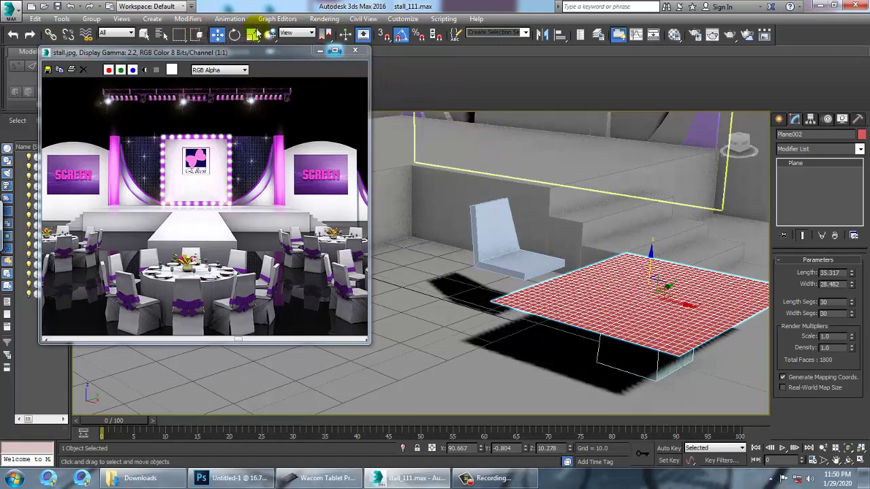
left_click(231, 19)
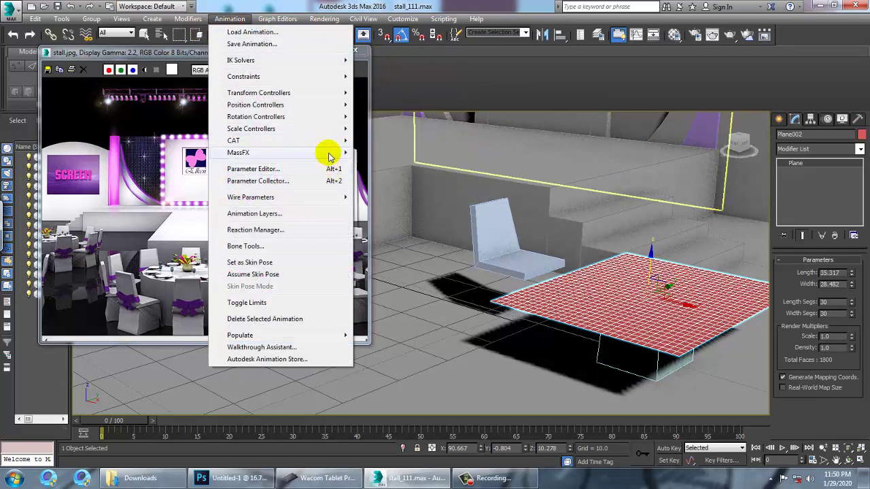
mouse_move(329, 158)
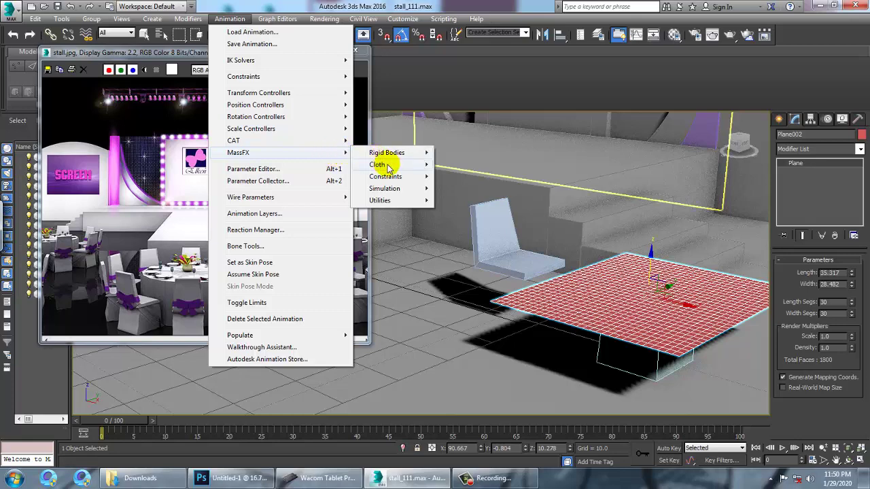
mouse_move(389, 166)
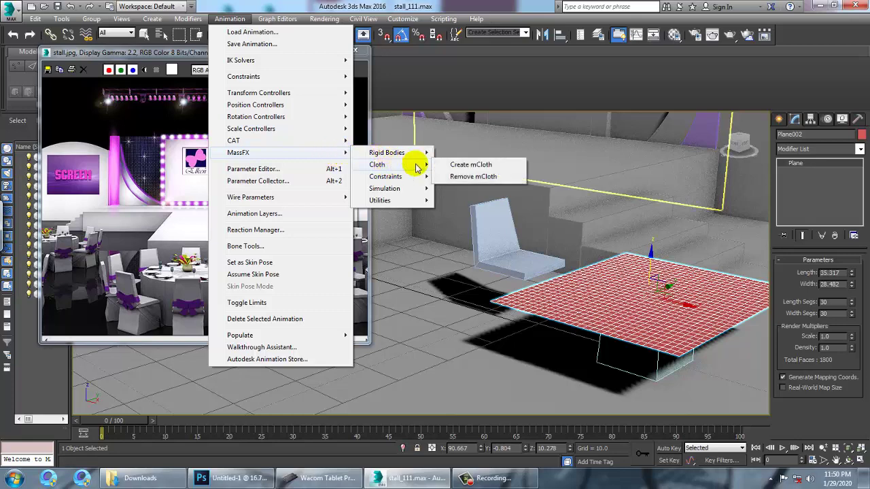
left_click(473, 165)
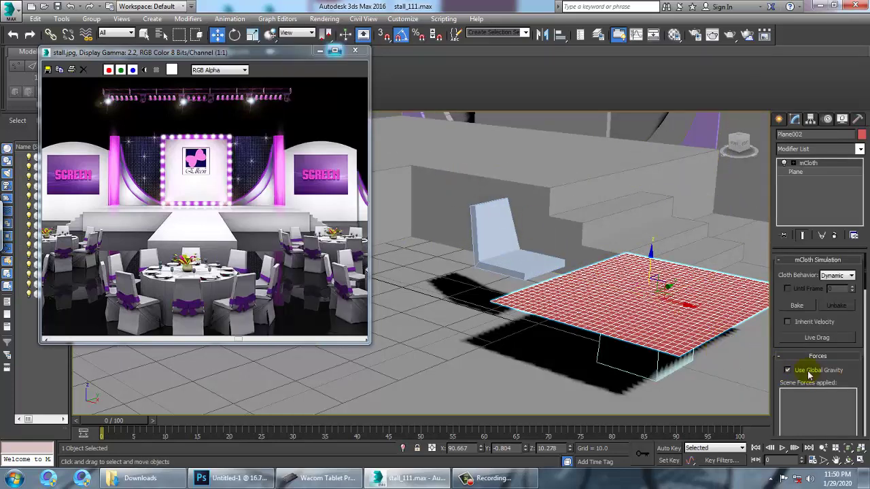
- Set the tapered box under the cloth plane as a MassFX static rigid body
left_click(615, 380)
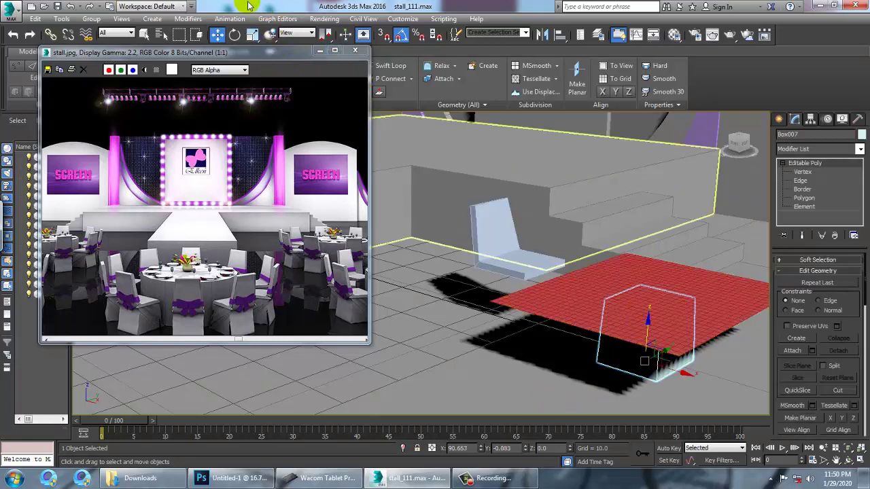
left_click(236, 19)
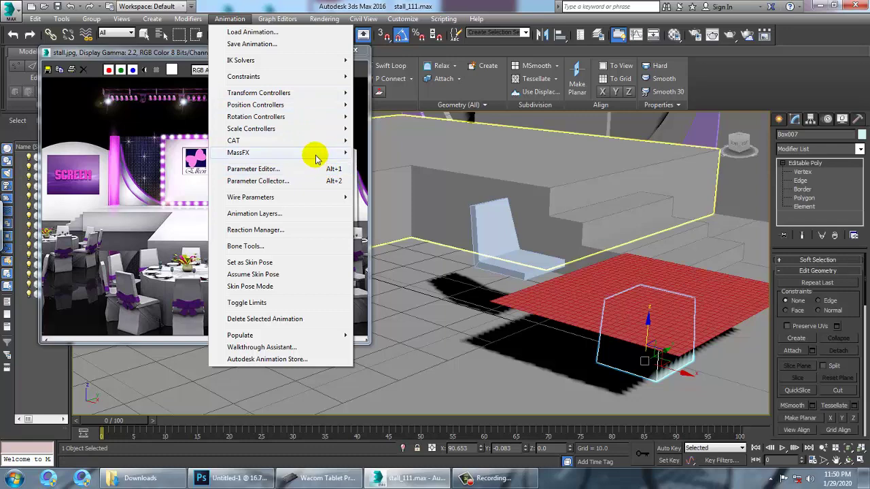
mouse_move(330, 152)
mouse_move(391, 157)
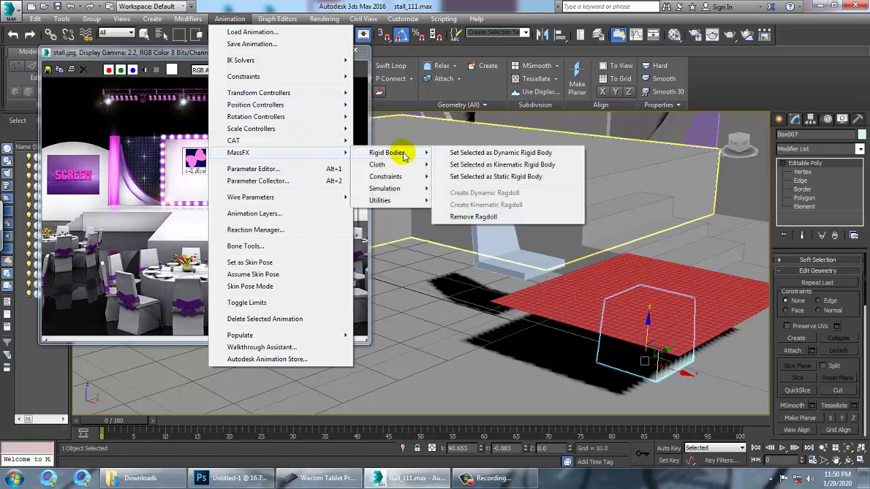
left_click(533, 177)
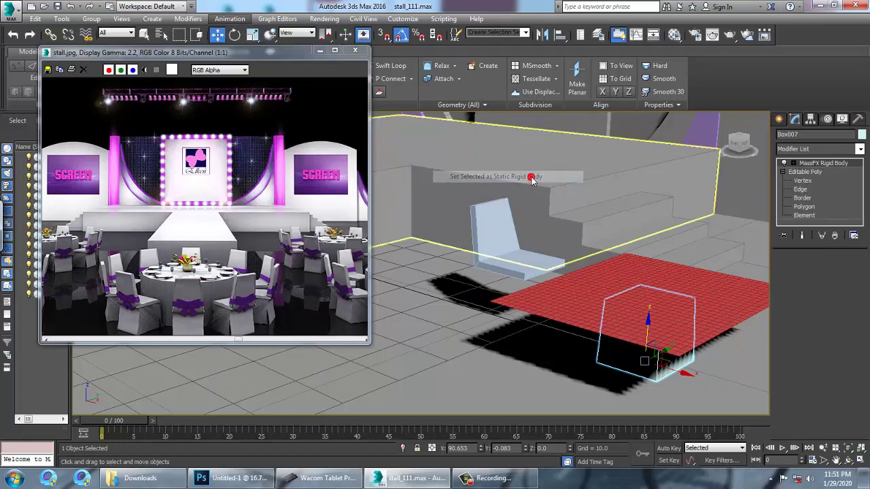
middle_click_drag(642, 339, 665, 323, "alt")
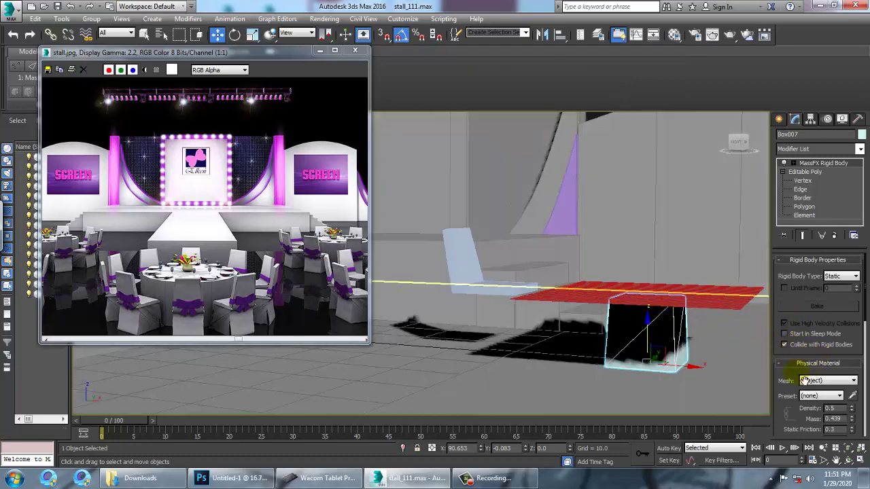
- Set the physical shape type of the tapered box's rigid body to Original
left_click_drag(793, 379, 812, 150)
left_click(837, 359)
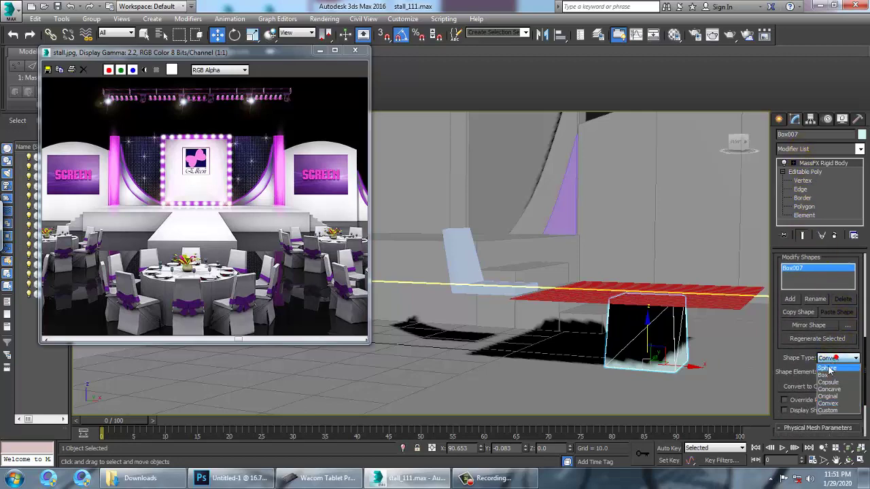
left_click(837, 397)
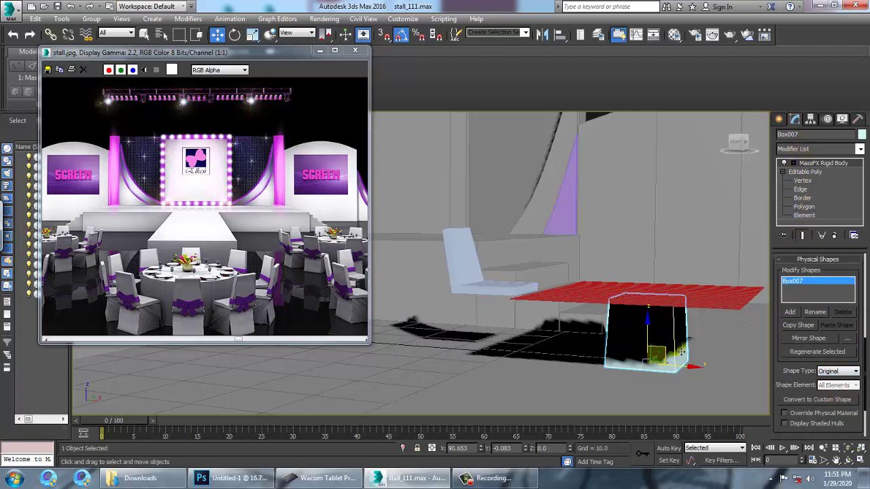
- Select the cloth plane and play the MassFX simulation to preview how it drapes over the tapered box
left_click(571, 292)
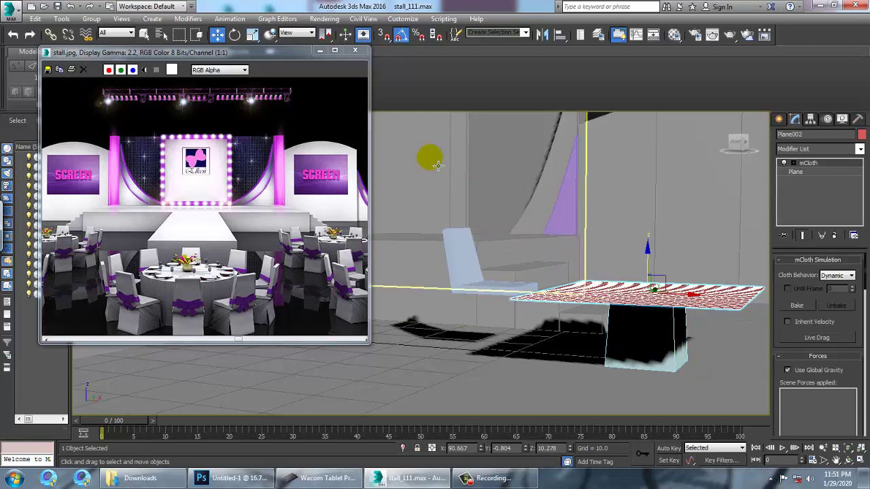
left_click(231, 18)
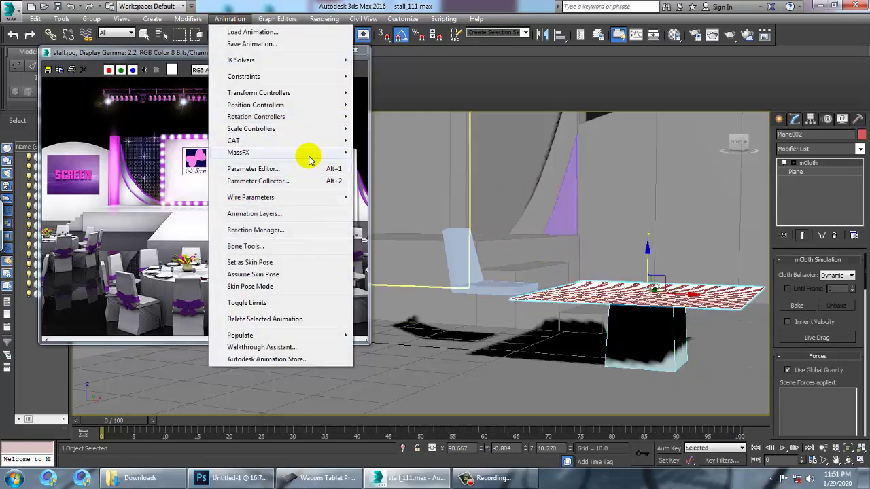
mouse_move(309, 155)
mouse_move(404, 189)
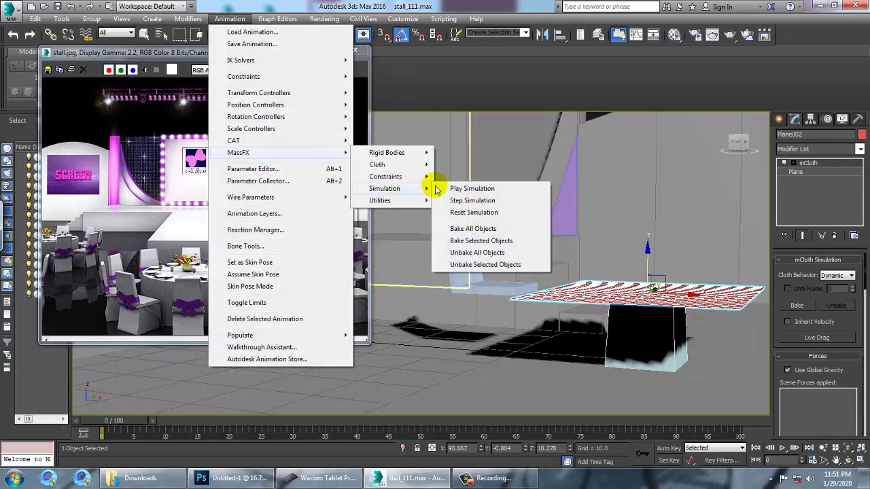
left_click(480, 189)
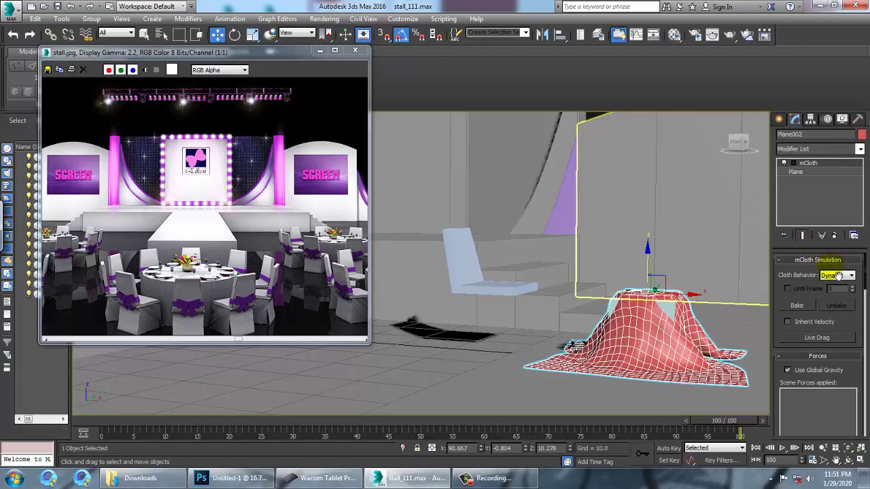
- Remove the mCloth modifier from the plane and scale the plane down uniformly to about 64.5 percent
left_click(835, 238)
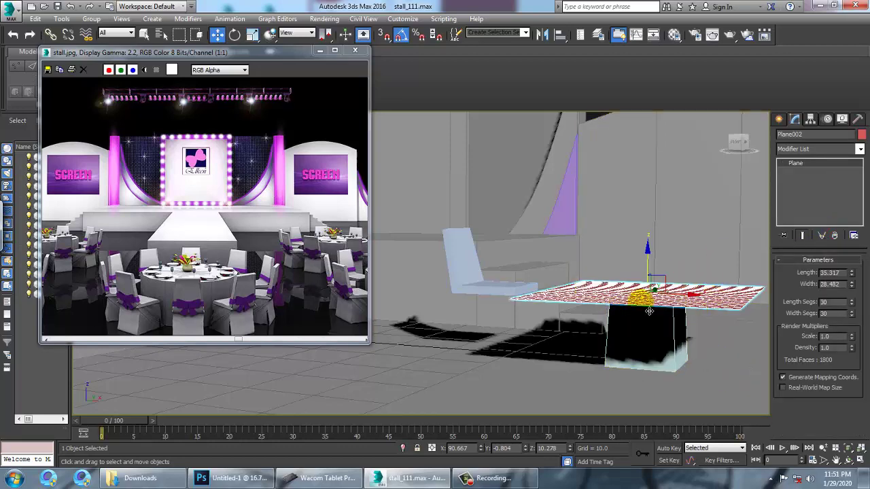
middle_click_drag(694, 268, 650, 298, "alt")
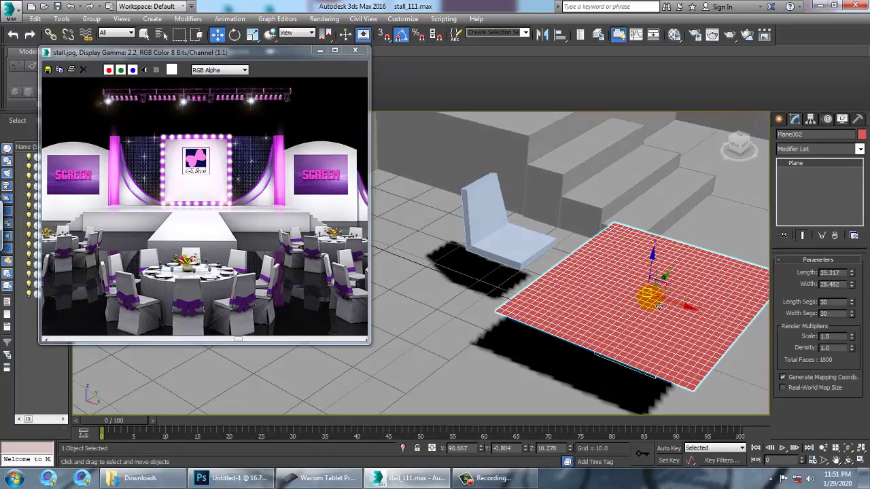
key("r")
left_click_drag(661, 303, 673, 336)
middle_click_drag(678, 308, 688, 272, "alt")
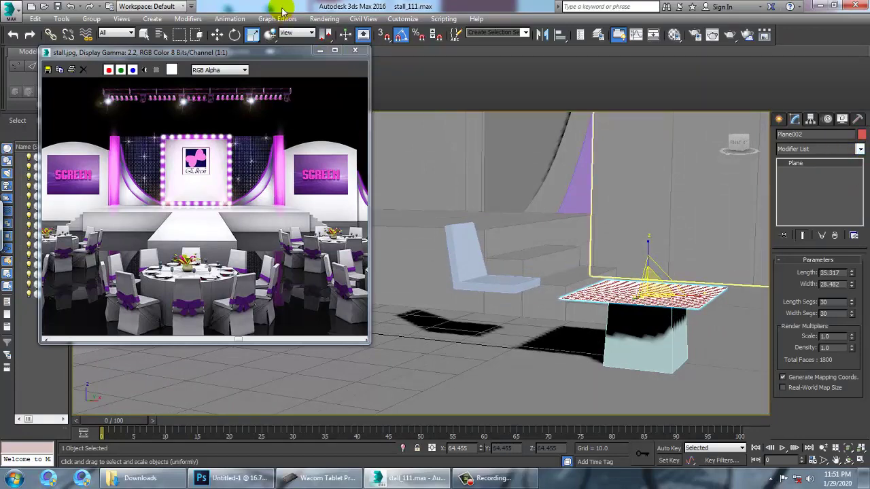
- Make the scaled-down plane a MassFX mCloth object
left_click(229, 19)
mouse_move(322, 150)
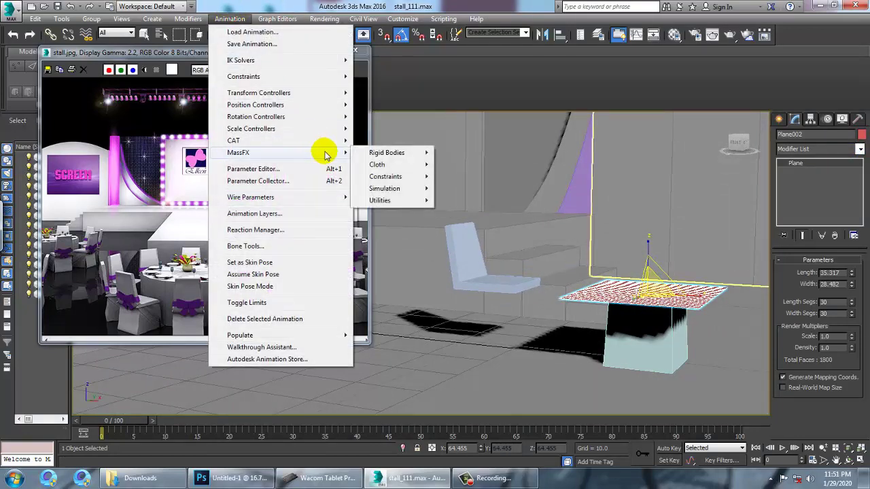
mouse_move(405, 167)
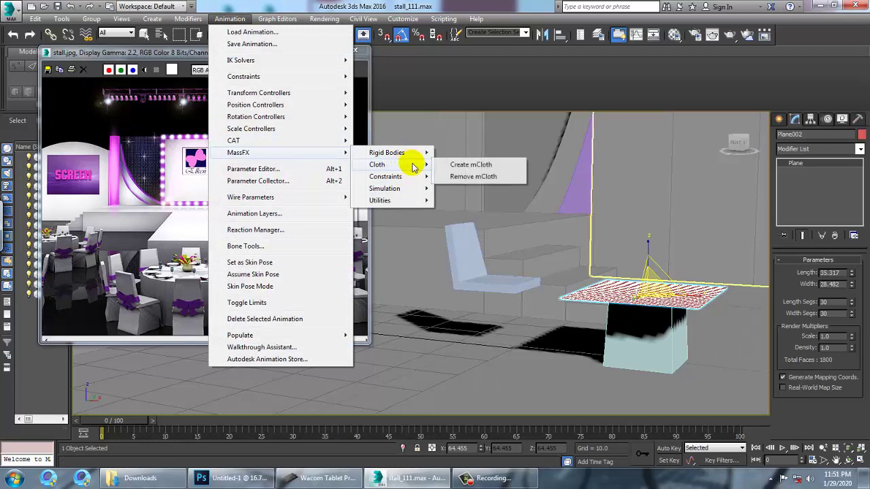
left_click(481, 163)
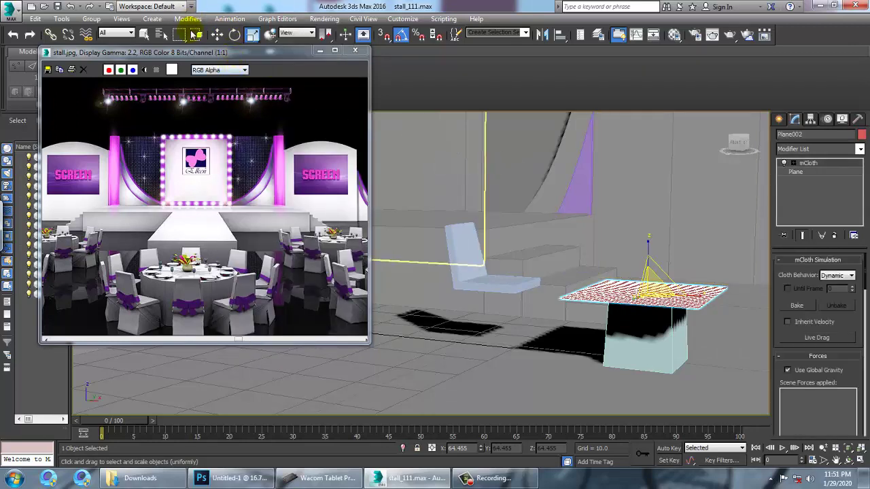
- Play the MassFX simulation with the smaller cloth plane, then return it to frame 0
left_click(227, 19)
mouse_move(281, 153)
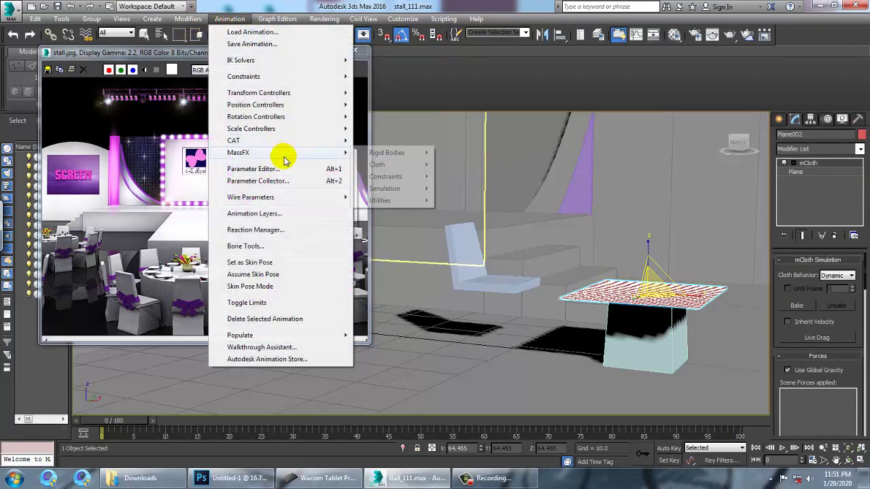
mouse_move(406, 187)
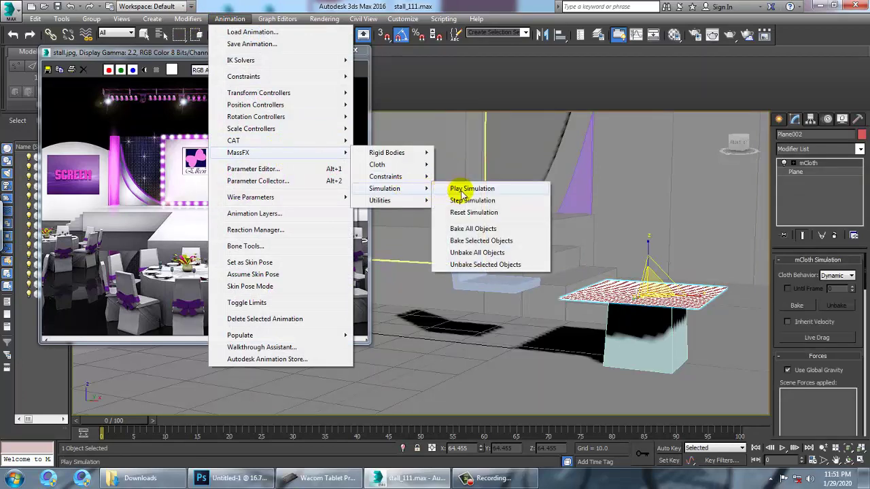
left_click(461, 192)
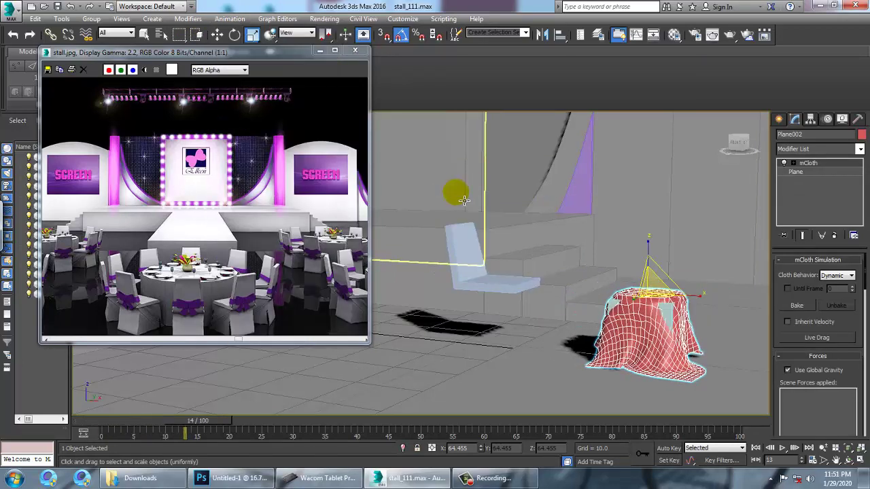
left_click(313, 178)
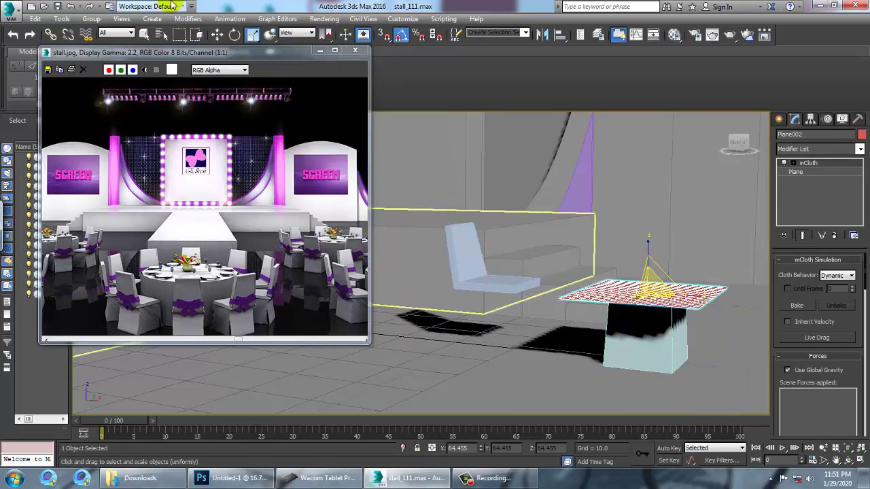
- Run the cloth simulation again through frame 100 to examine the drape, then return it to the start
left_click(231, 19)
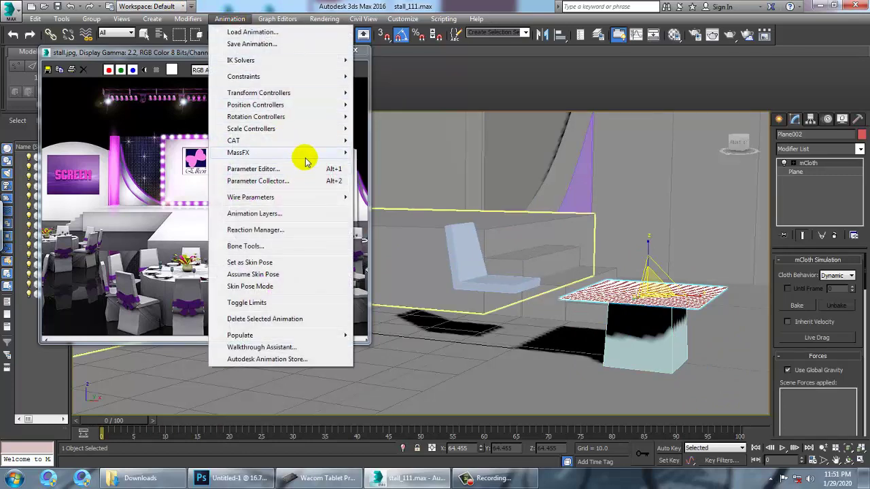
mouse_move(336, 153)
mouse_move(384, 188)
left_click(457, 189)
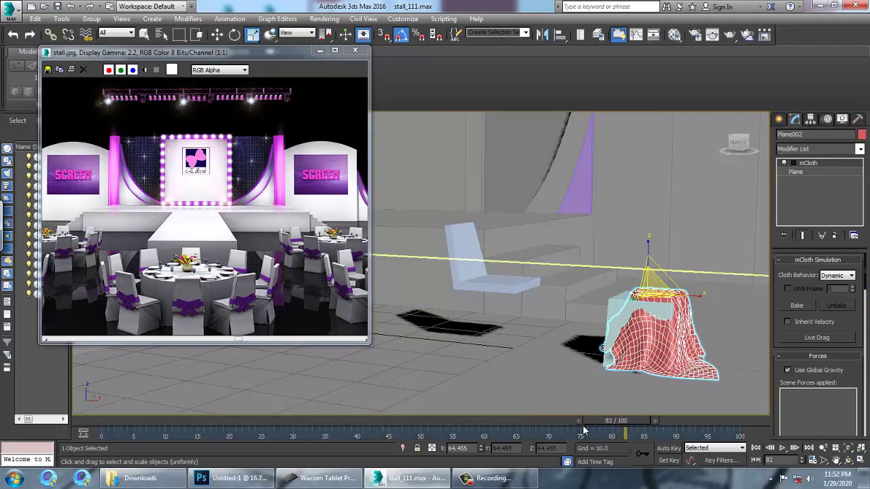
left_click_drag(714, 425, 732, 425)
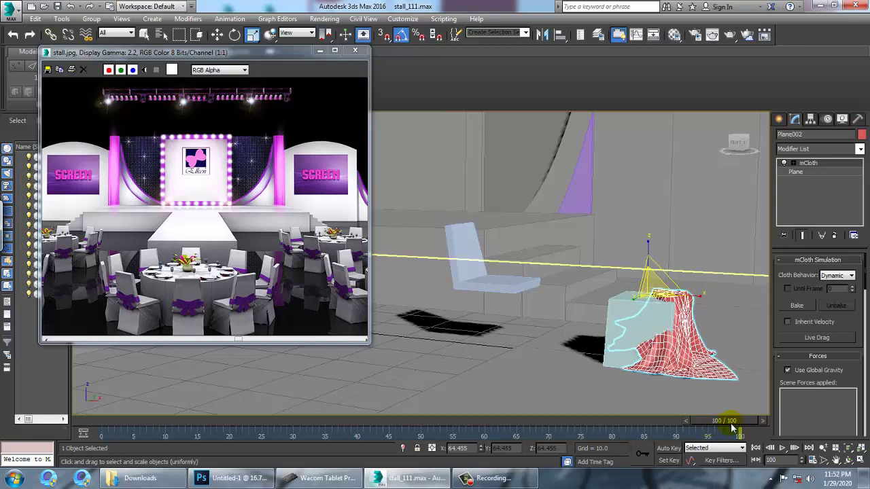
left_click(721, 421)
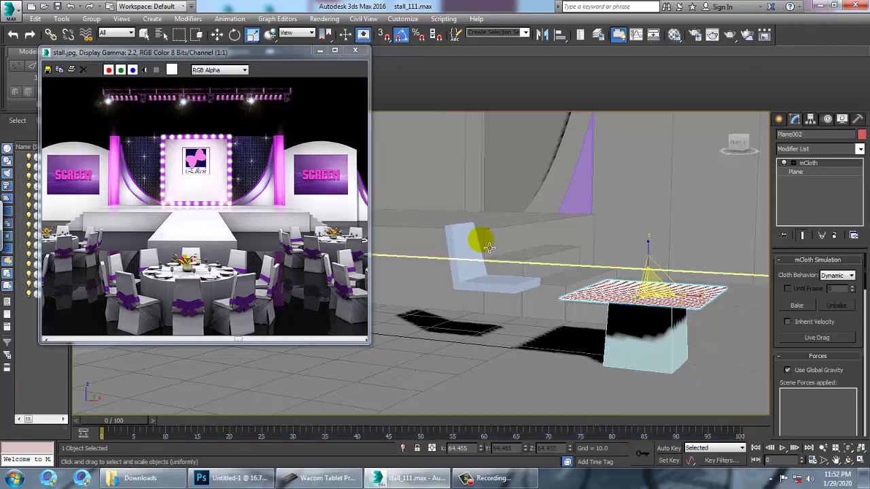
- Try to bake the MassFX simulation for all objects, then return the timeline to frame 0
left_click(229, 18)
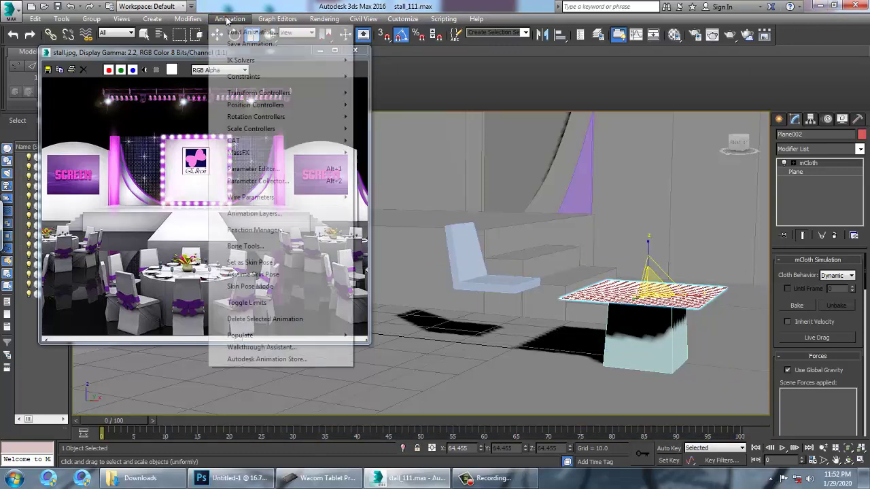
mouse_move(294, 155)
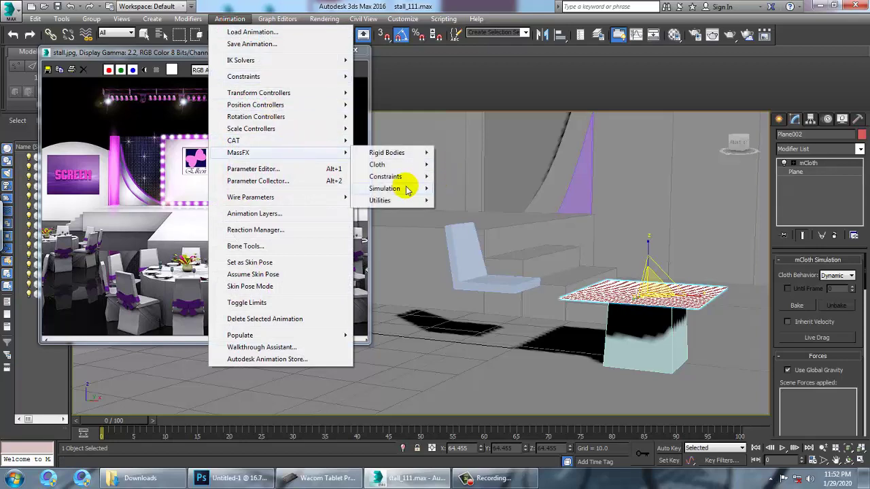
mouse_move(408, 191)
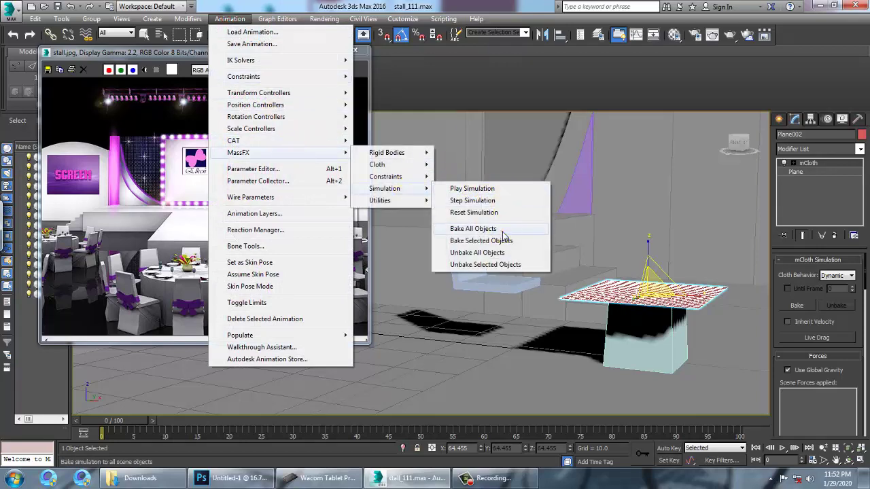
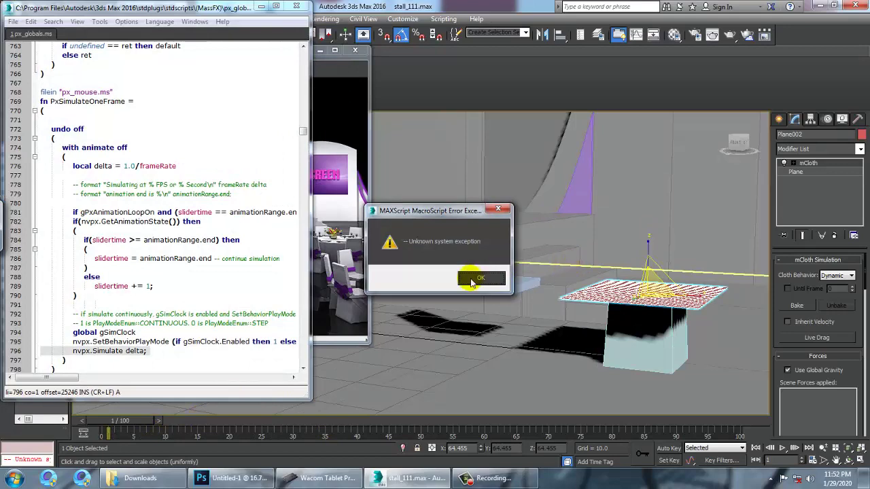
left_click(296, 6)
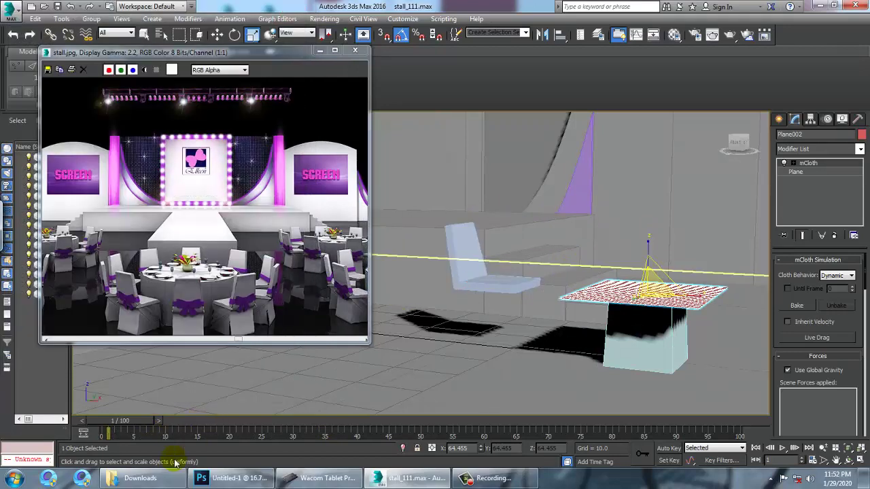
left_click_drag(109, 422, 54, 428)
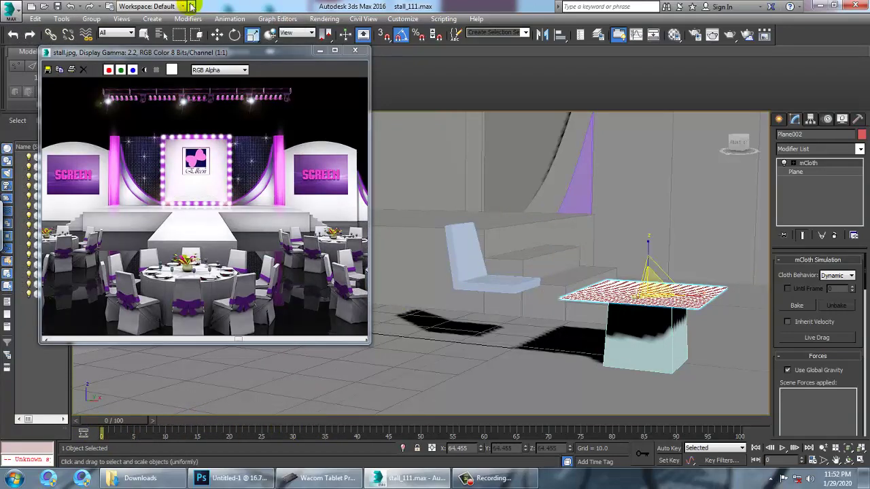
- Try once more to bake all MassFX objects from frame 0, dismissing the script error and its editor
left_click(236, 21)
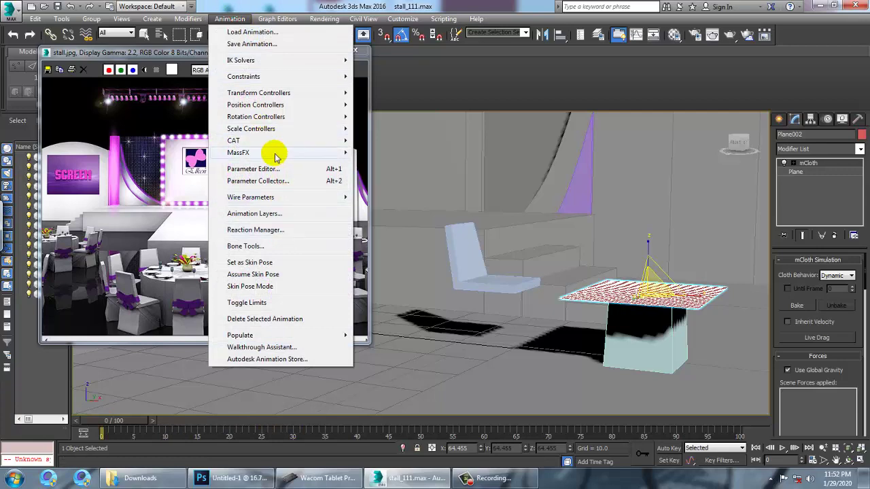
mouse_move(278, 153)
mouse_move(386, 188)
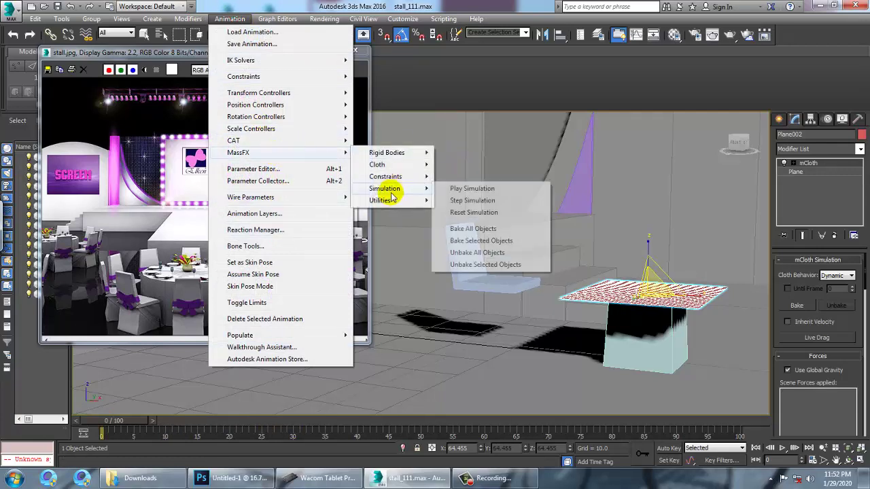
left_click(480, 230)
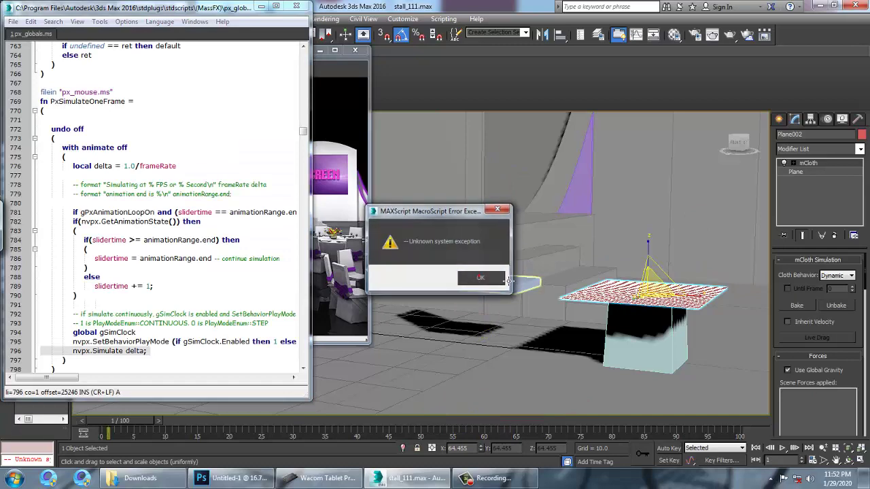
left_click(469, 279)
left_click(296, 7)
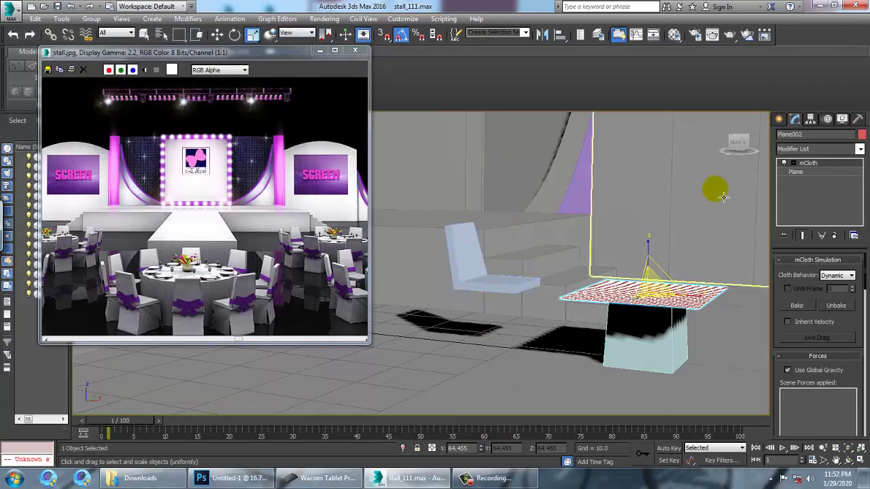
- Delete the mCloth modifier from the plane above the tapered box and apply a fresh MassFX mCloth to it
left_click(612, 274)
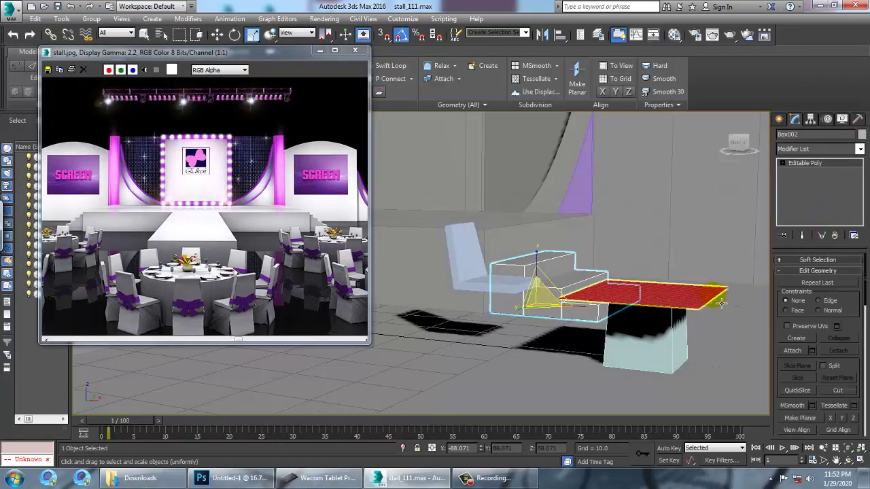
left_click(703, 291)
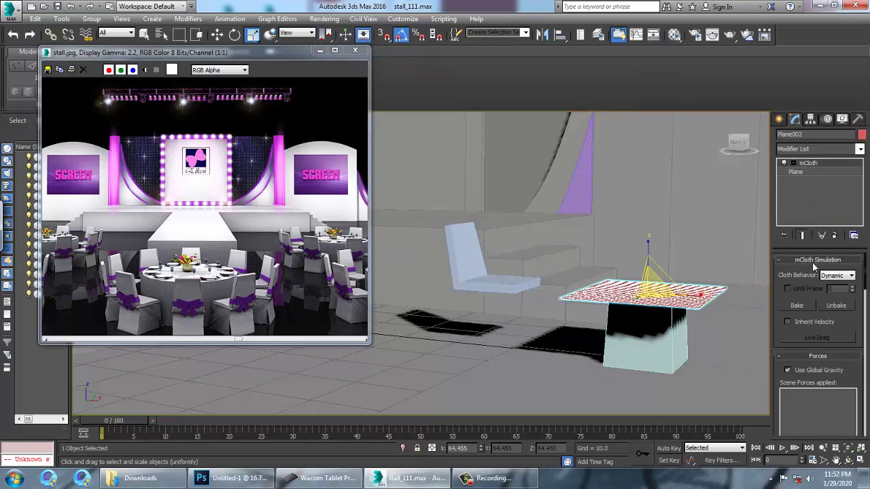
left_click(835, 236)
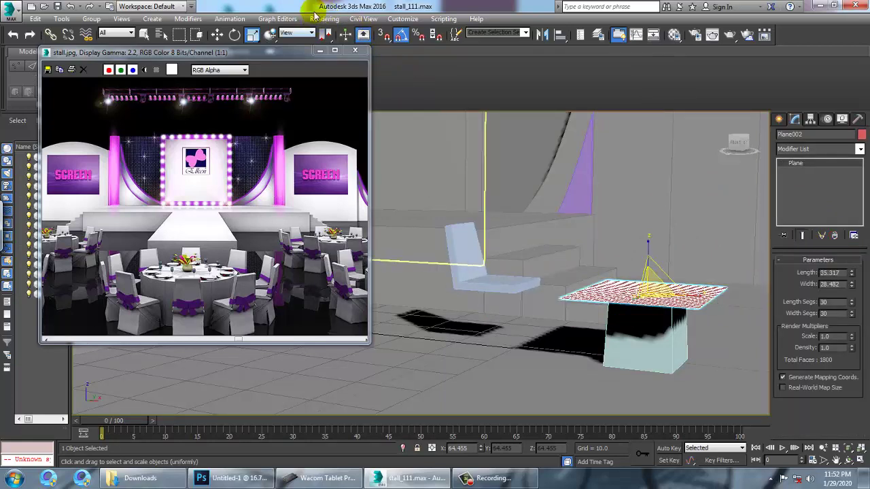
left_click(229, 19)
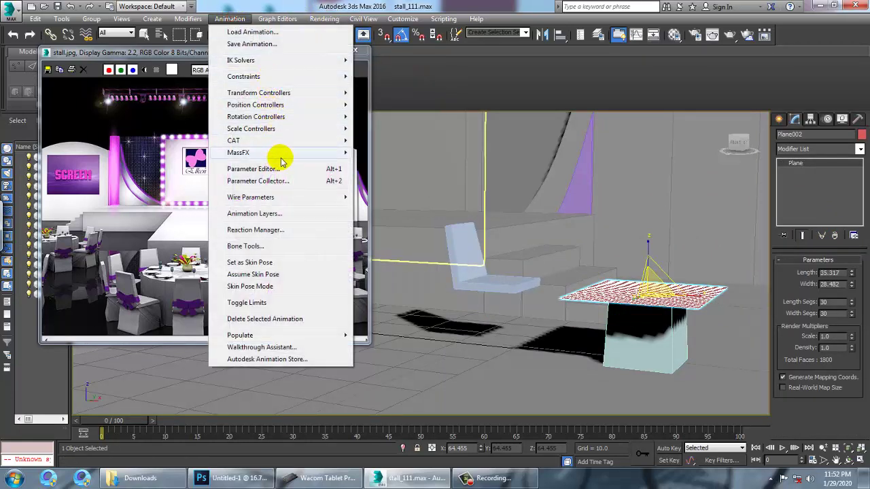
mouse_move(347, 151)
mouse_move(380, 165)
left_click(471, 164)
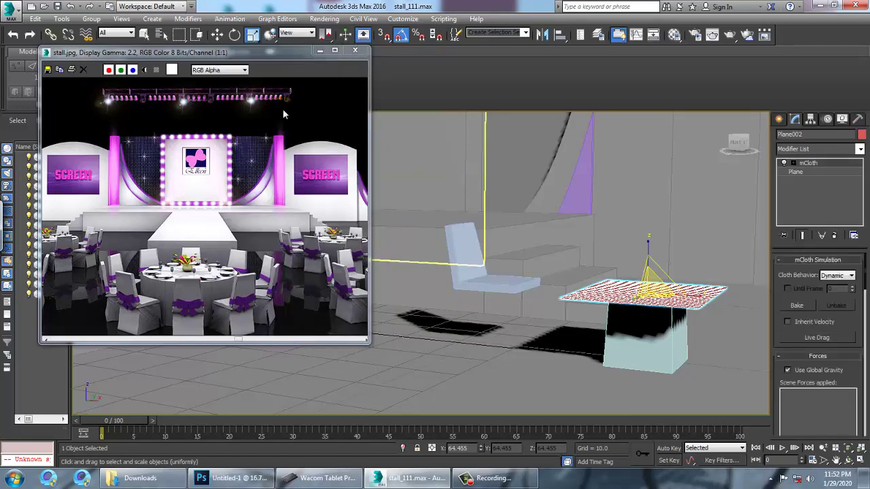
- Attempt again to bake the MassFX simulation for all objects with the fresh mCloth, closing the resulting script error and script editor
left_click(229, 19)
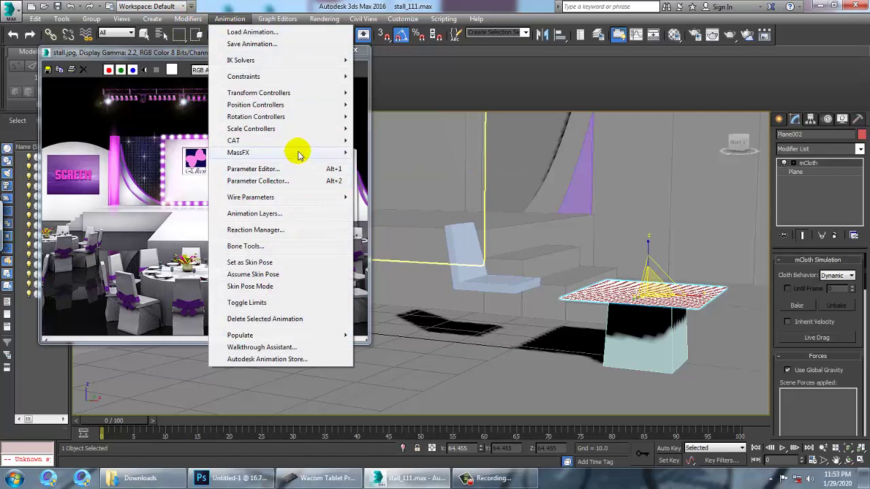
mouse_move(296, 153)
mouse_move(391, 189)
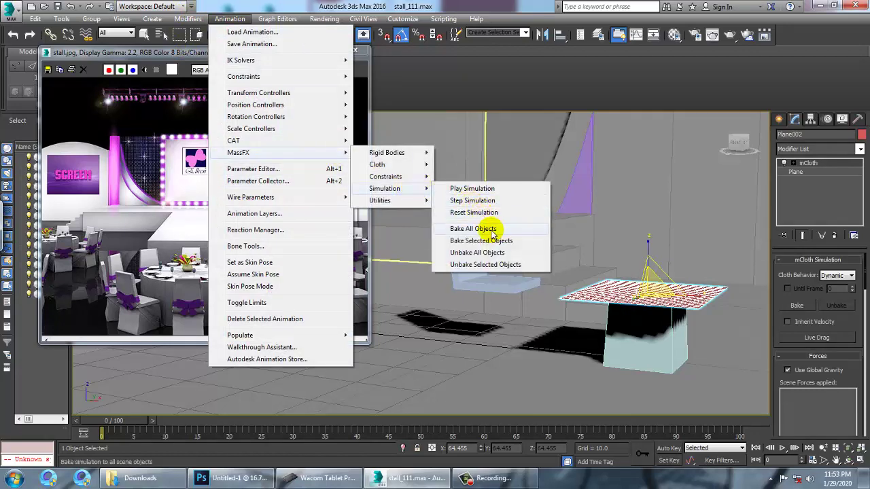
left_click(481, 229)
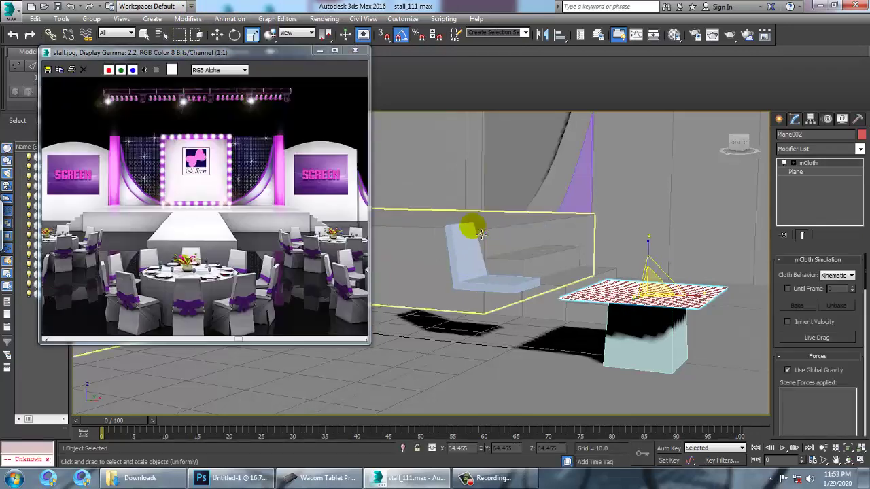
left_click_drag(261, 422, 165, 427)
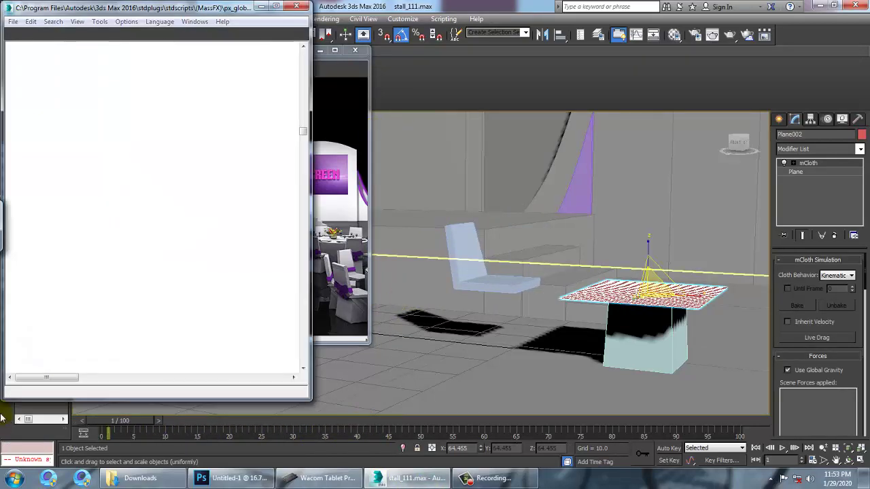
left_click(484, 280)
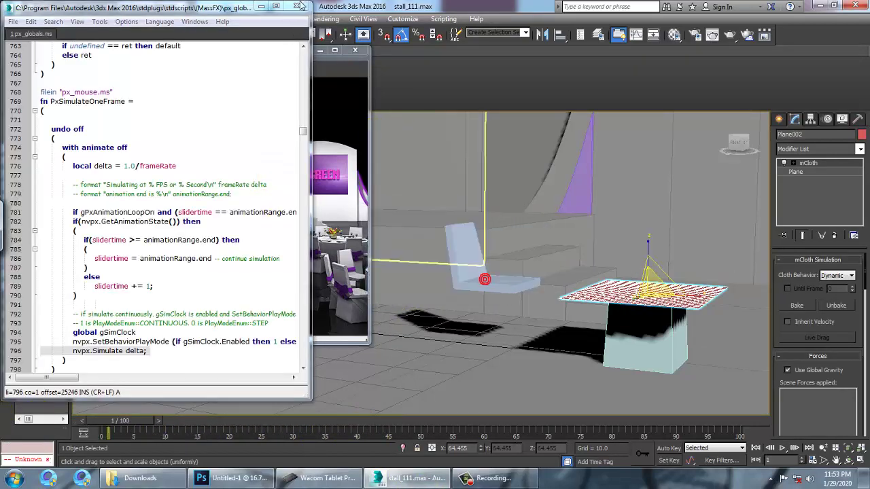
left_click(299, 8)
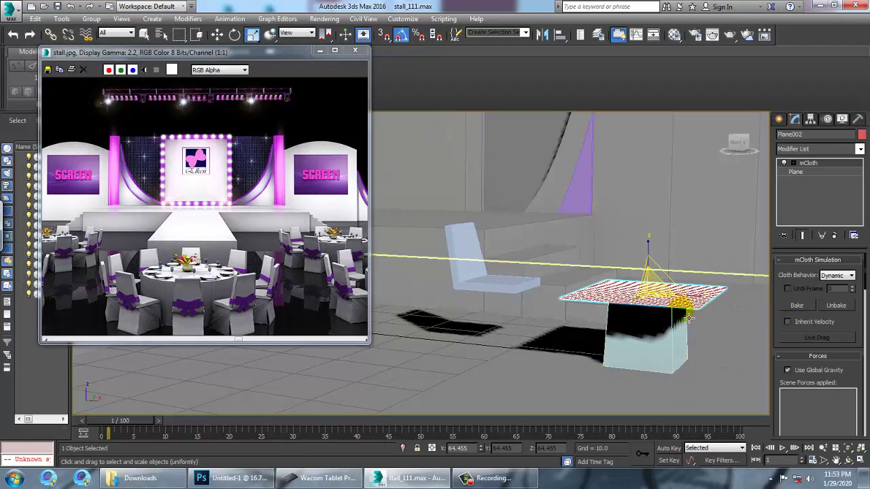
- Delete the old cloth plane above the tapered box
key("w")
left_click(482, 278)
key("Delete")
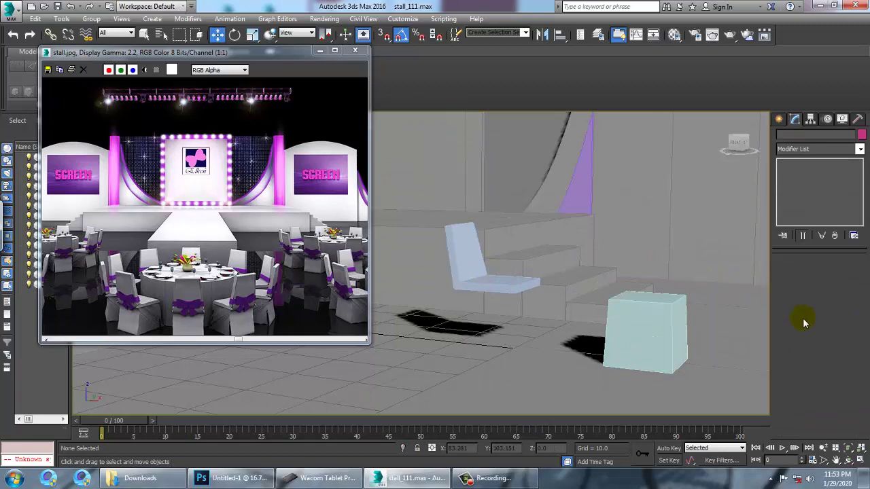
- Draw a new plane about 13.6 by 14.9 units over the tapered box's footprint, with 30 length and 30 width segments
left_click(779, 119)
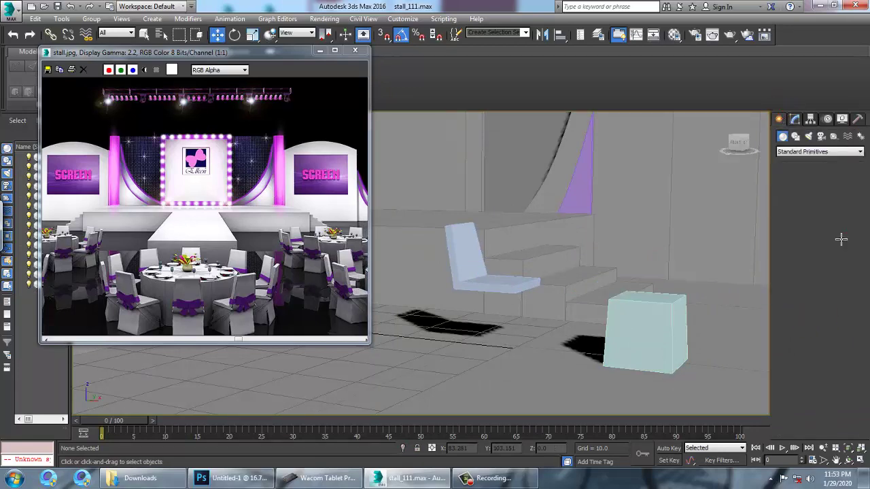
left_click(841, 234)
key("alt+w")
key("alt+w")
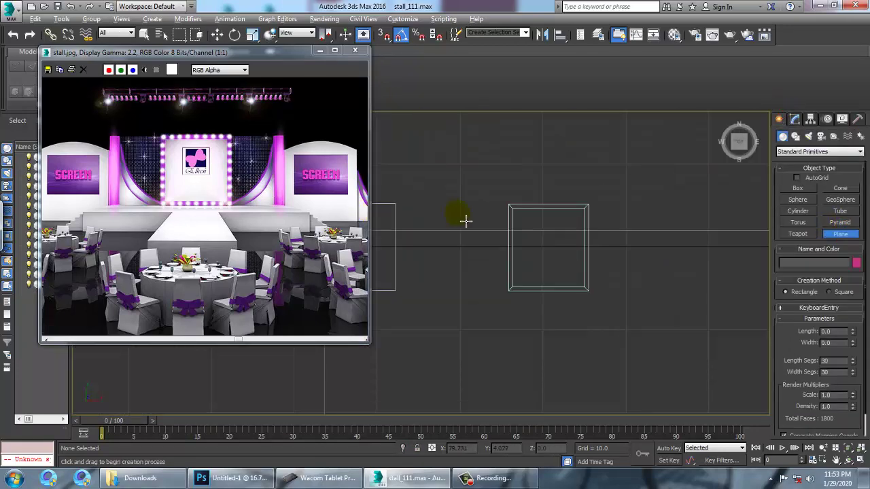
left_click_drag(551, 190, 671, 302)
key("w")
key("alt+w")
key("alt+w")
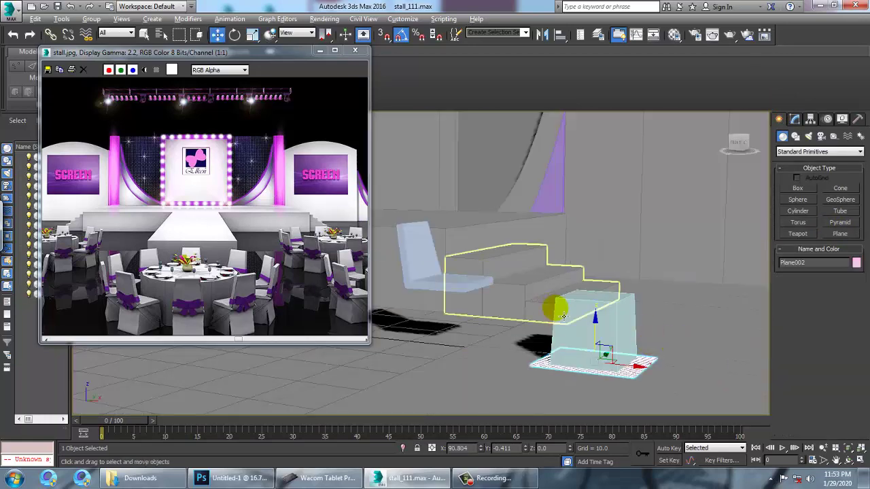
- Raise the new plane to about 12.6 units, above the tapered box, and scale it up so it overhangs the box on every side
left_click_drag(598, 323, 614, 248)
key("r")
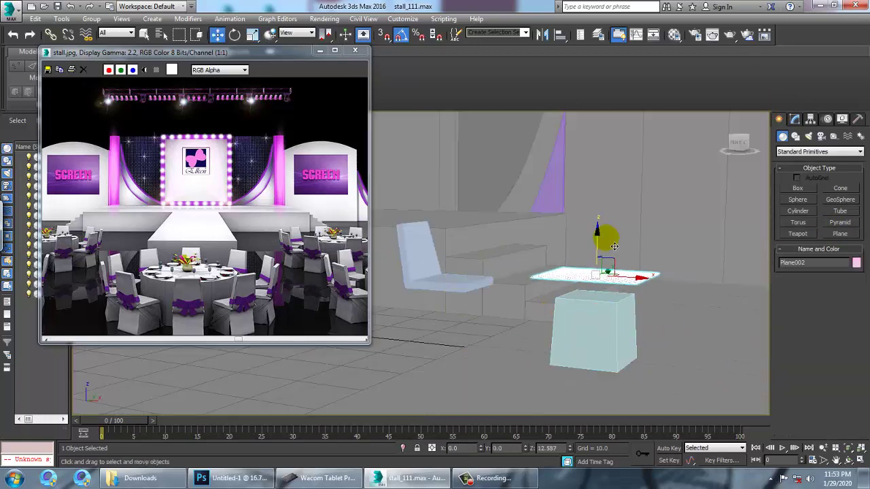
left_click(489, 283)
middle_click_drag(680, 304, 598, 291, "alt")
left_click(475, 281)
middle_click_drag(659, 261, 664, 287, "alt")
left_click_drag(605, 289, 597, 276)
middle_click_drag(714, 276, 721, 264, "alt")
key("w")
middle_click_drag(622, 264, 622, 249, "alt")
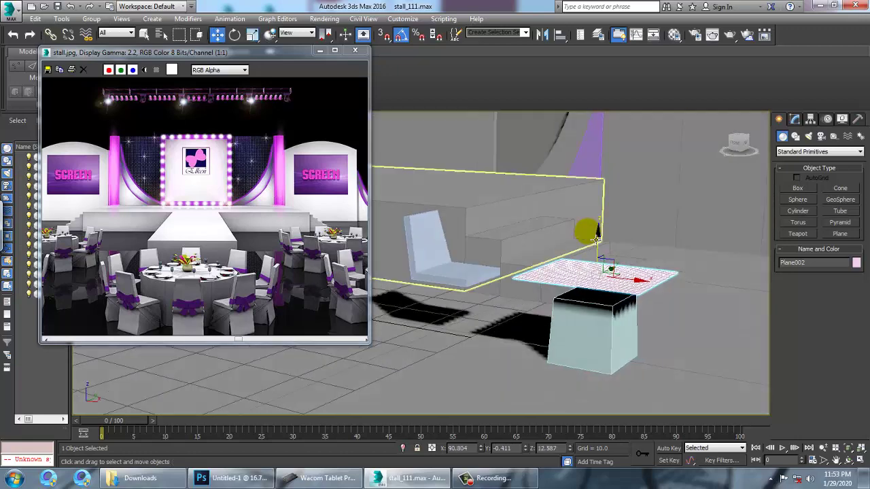
- Apply a MassFX mCloth to the new plane, dismissing the script exception
left_click(217, 18)
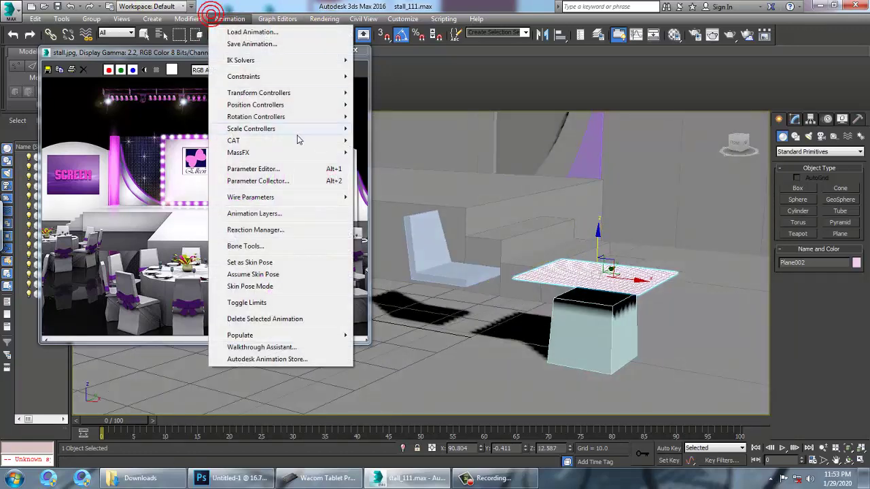
mouse_move(287, 152)
mouse_move(404, 166)
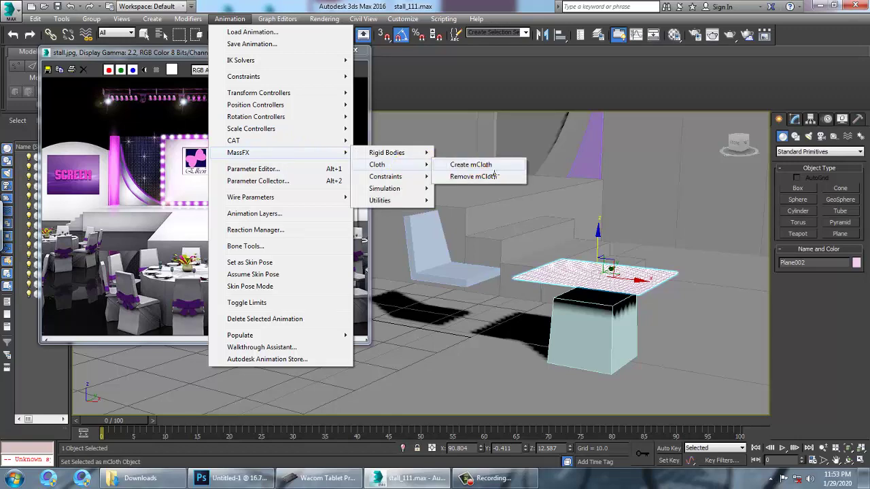
left_click(476, 165)
left_click(482, 279)
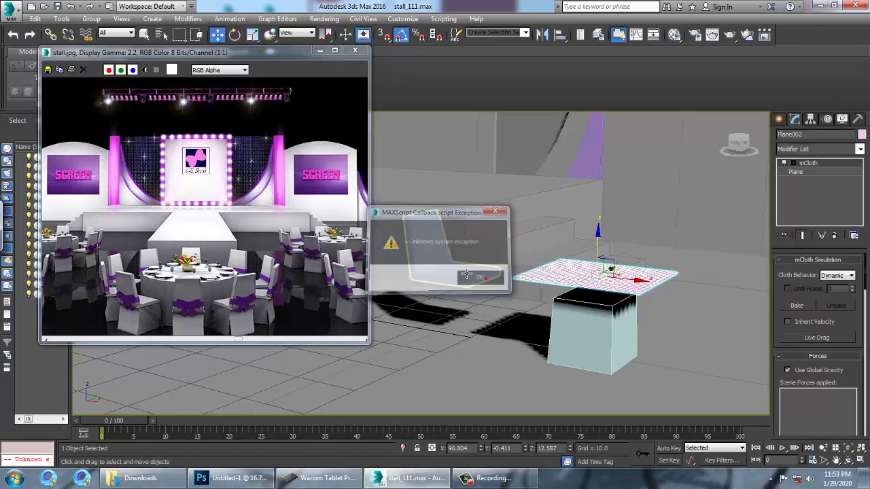
- Try to play the MassFX simulation on the new plane, then return the timeline to frame 0 and dismiss the script error
left_click(230, 18)
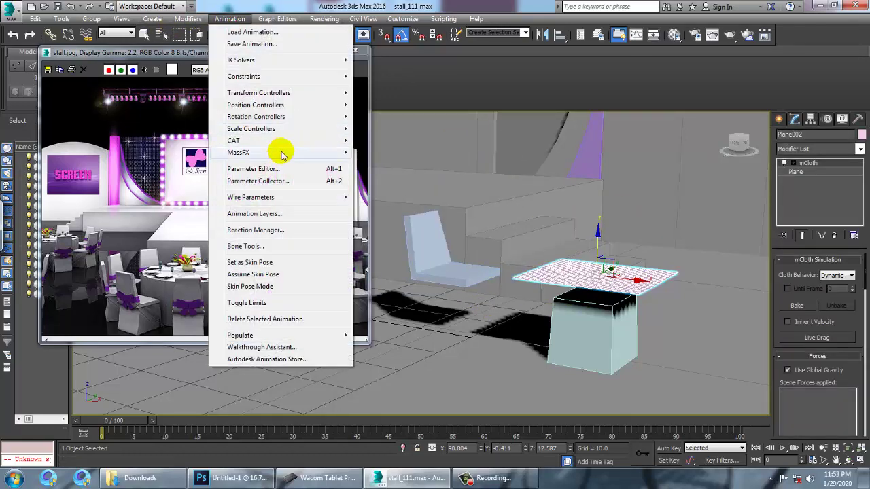
mouse_move(281, 152)
mouse_move(401, 177)
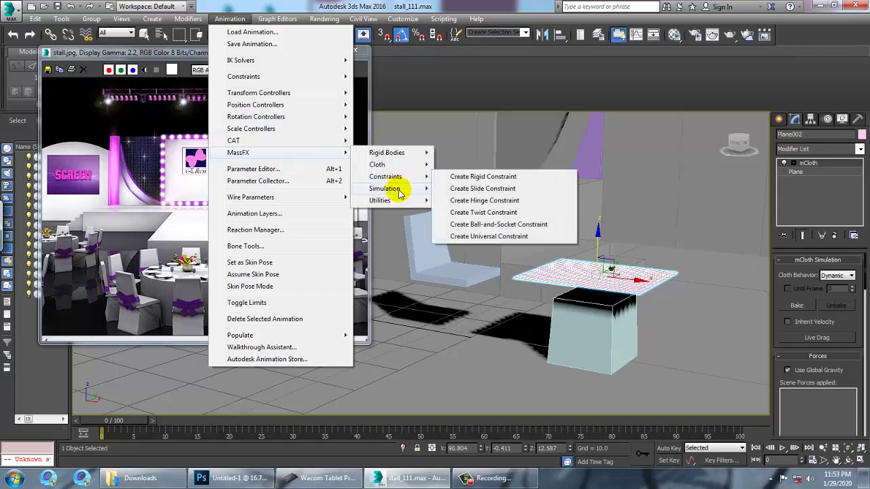
left_click(476, 189)
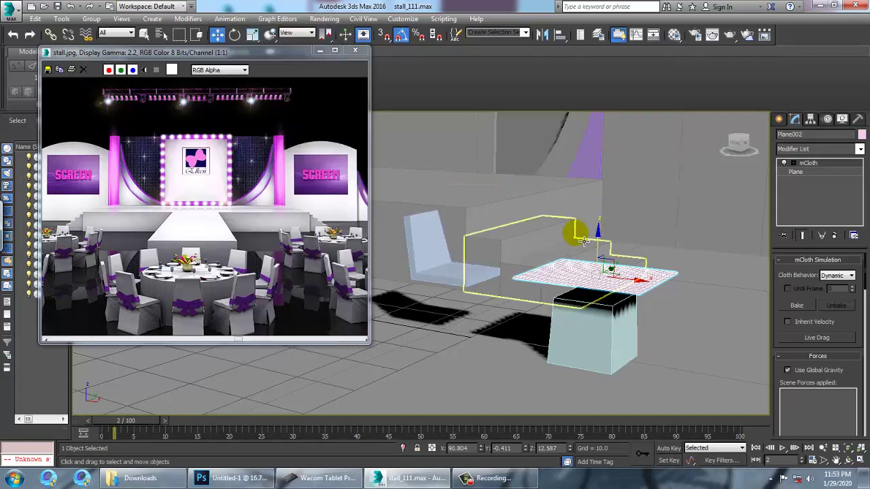
left_click_drag(371, 420, 2, 412)
left_click(183, 368)
left_click(618, 279)
left_click(469, 275)
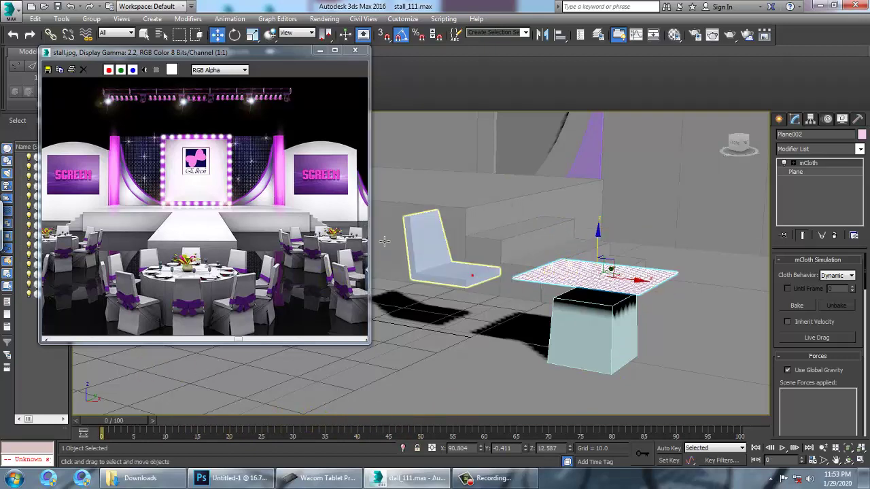
- Reset to an empty scene and reopen stall_111.max from the recent files, dismissing the script exceptions
left_click(8, 9)
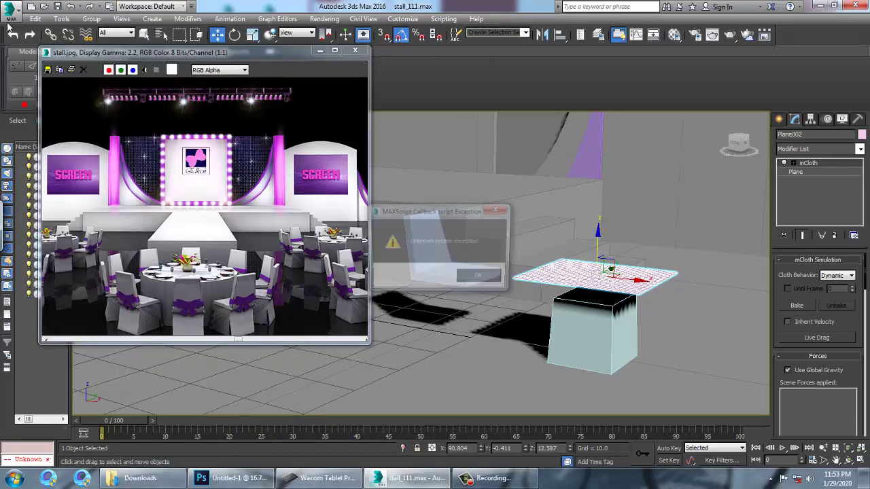
left_click(480, 277)
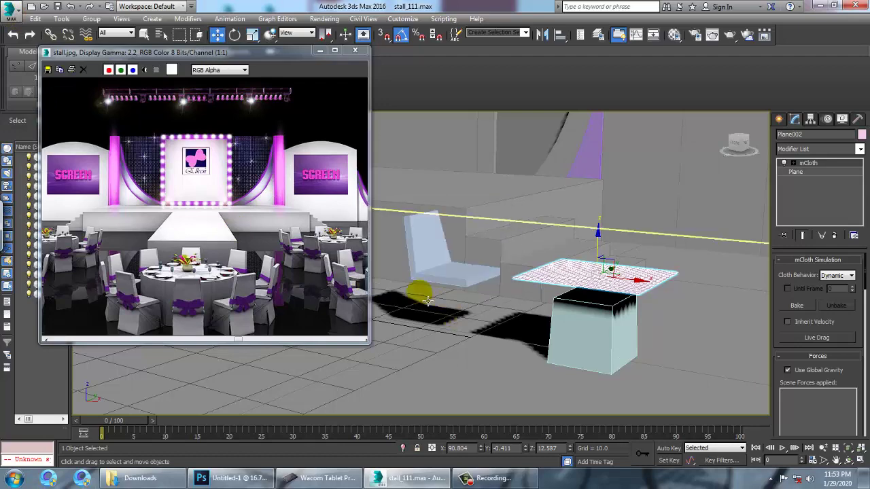
left_click(8, 10)
left_click(37, 61)
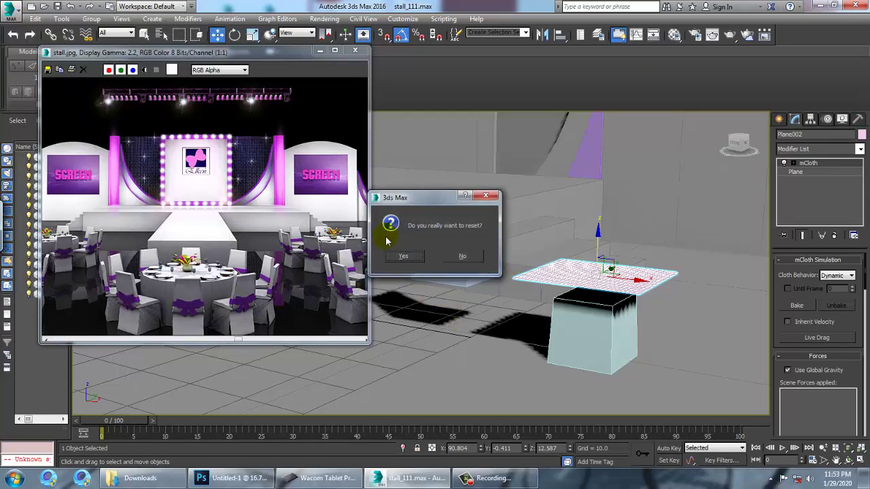
left_click(403, 256)
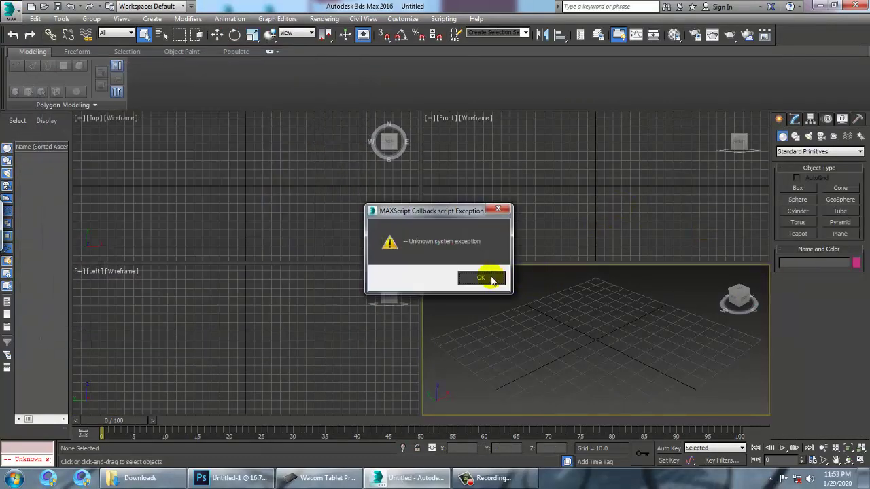
left_click(491, 279)
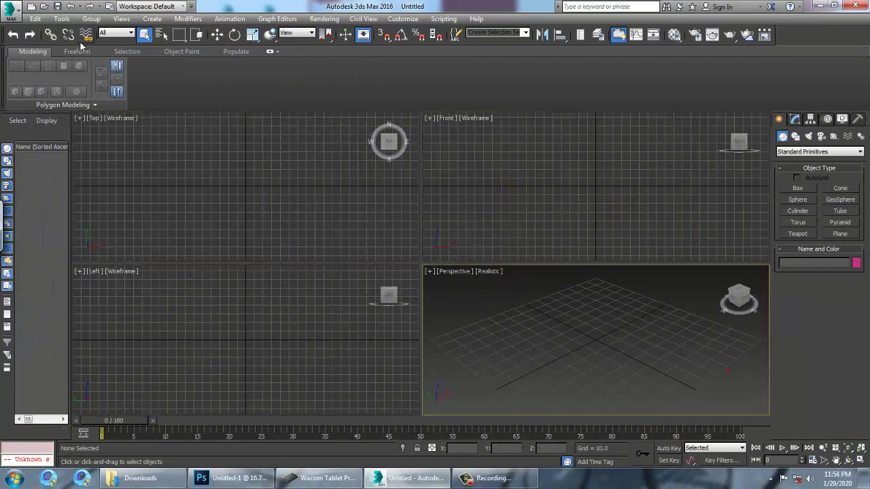
left_click(8, 14)
left_click(165, 72)
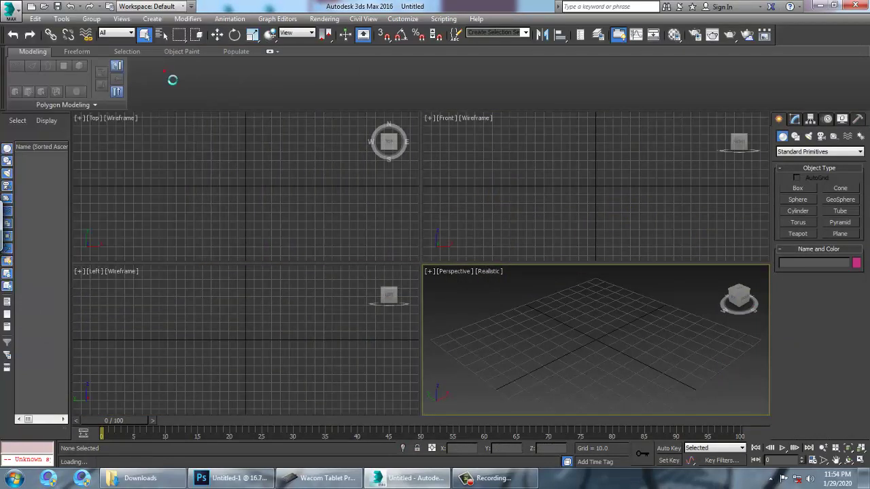
left_click(481, 279)
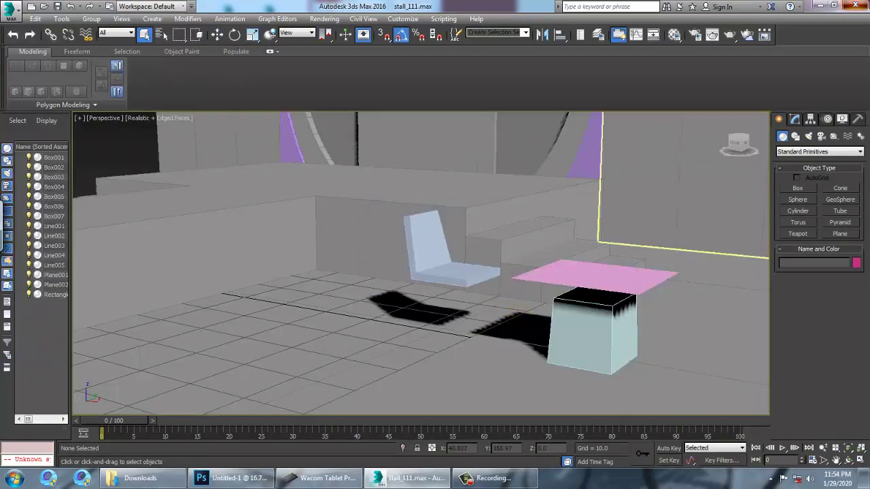
- Close 3ds Max, minimize the Downloads window, restart 3ds Max 2016 and open the recent file stall_111
left_click(861, 5)
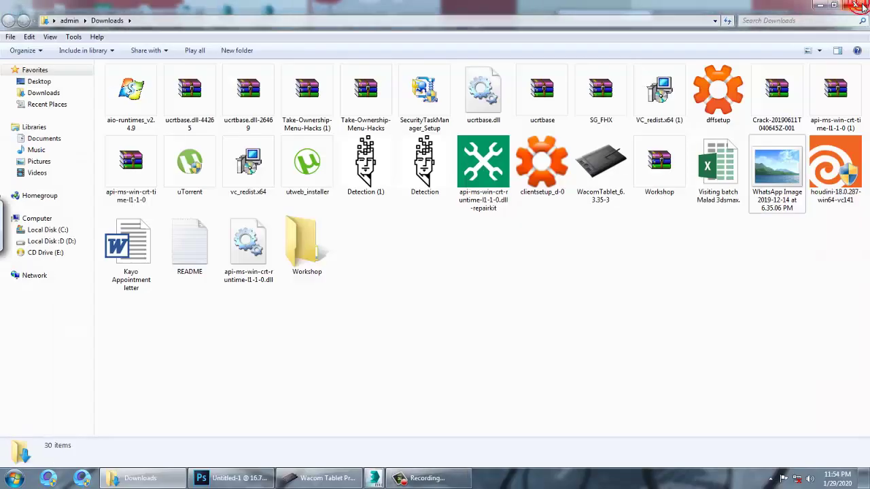
left_click(821, 5)
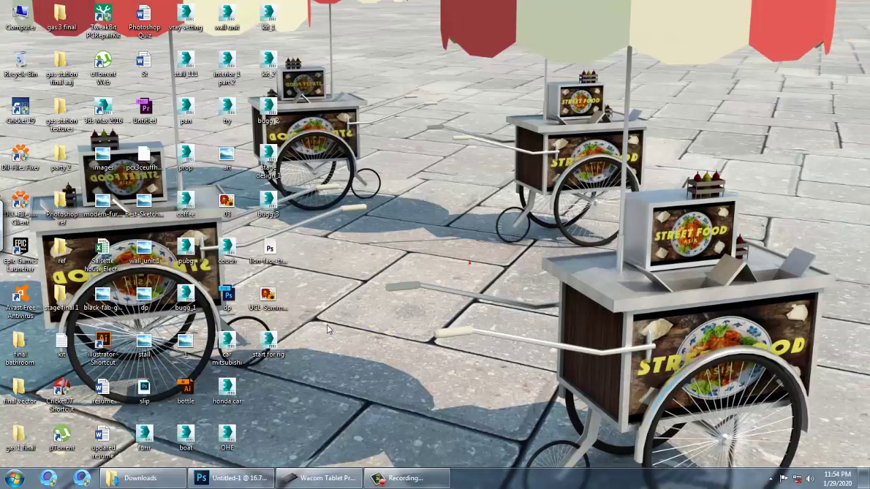
left_click(13, 479)
left_click(65, 140)
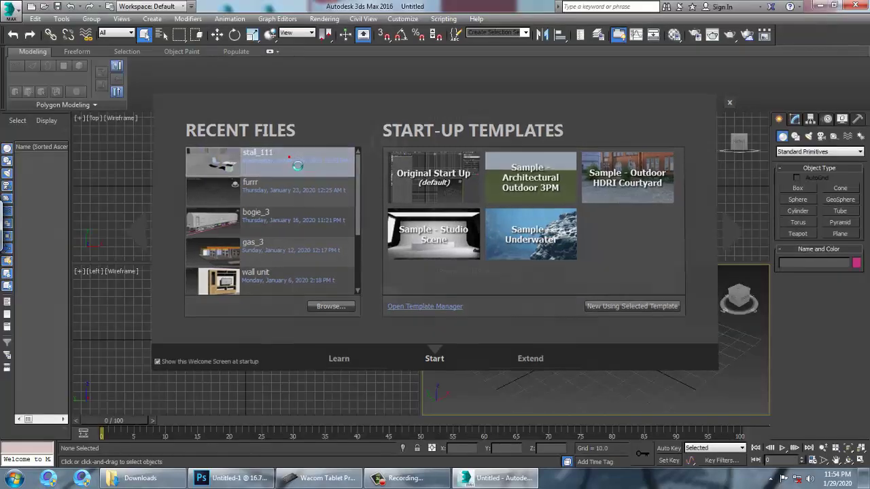
left_click(228, 162)
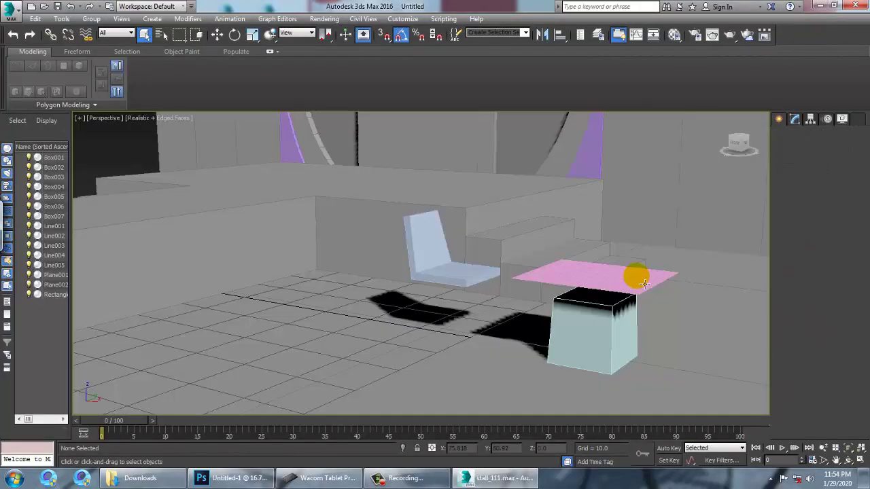
- Check which MassFX modifiers are applied to the tapered box and to the plane above it
left_click(639, 284)
mouse_move(647, 280)
middle_mouse_down("alt")
mouse_move(645, 303)
mouse_move(641, 288)
mouse_move(654, 265)
middle_mouse_up("alt")
key("w")
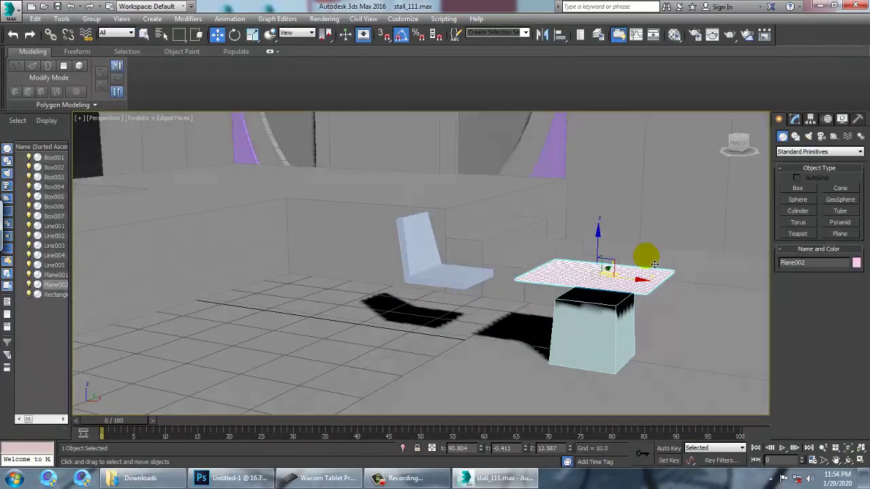
left_click(588, 341)
left_click(795, 119)
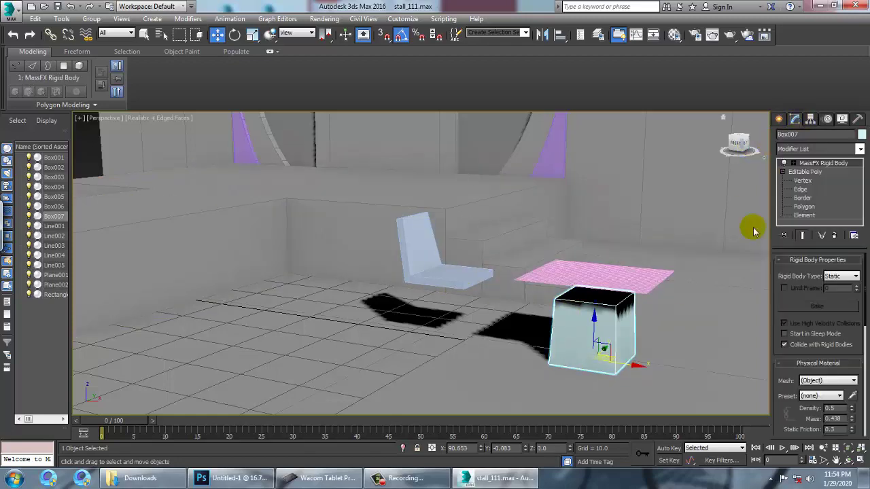
left_click(650, 278)
middle_click_drag(641, 247, 603, 244, "alt")
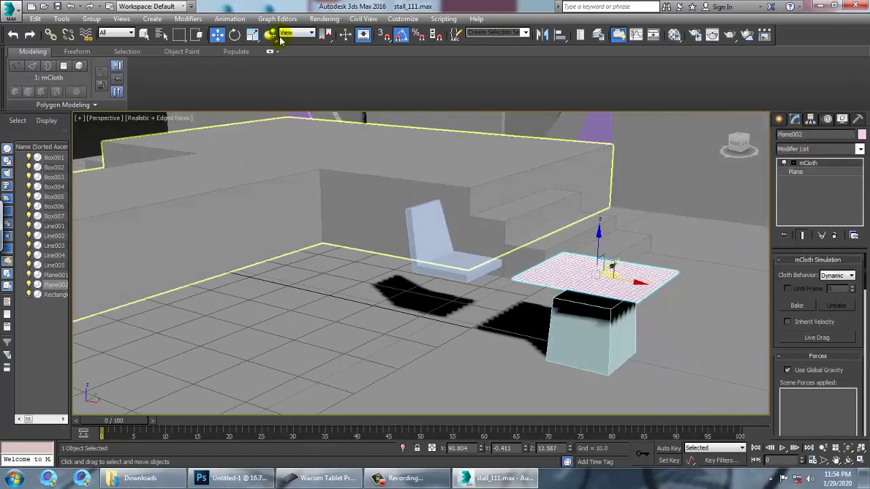
- Remove the mCloth modifier from the plane above the tapered box
left_click(230, 19)
mouse_move(281, 153)
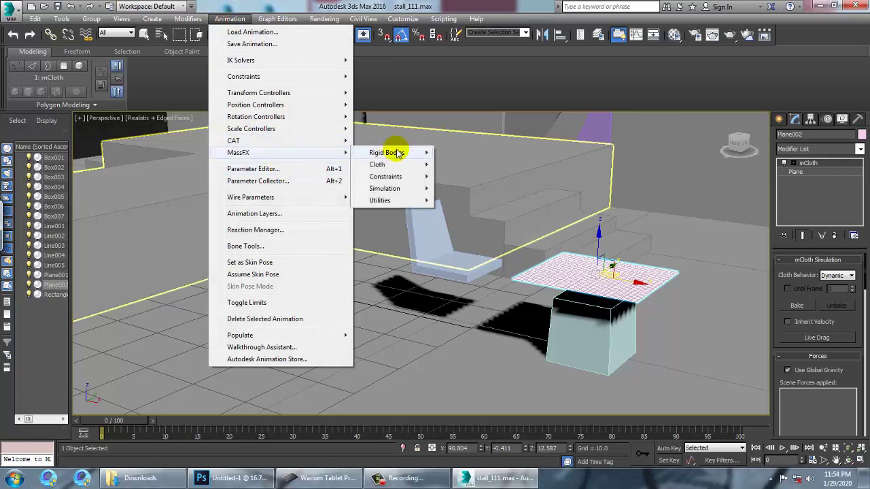
mouse_move(398, 153)
left_click(837, 236)
left_click(837, 236)
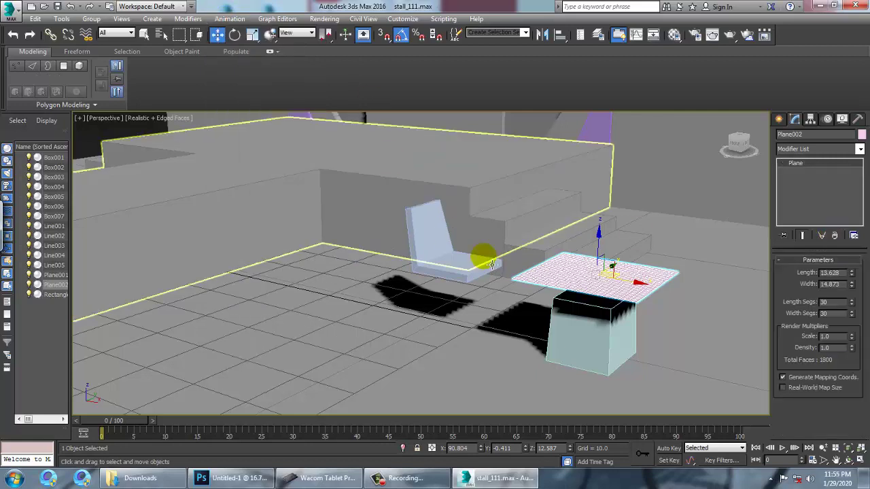
- Apply a MassFX mCloth to the plane above the tapered box
left_click(230, 18)
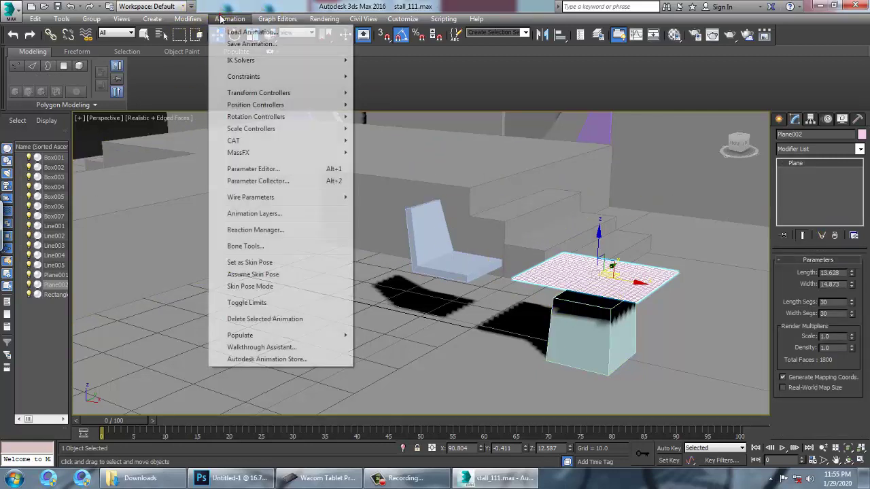
mouse_move(299, 156)
mouse_move(380, 165)
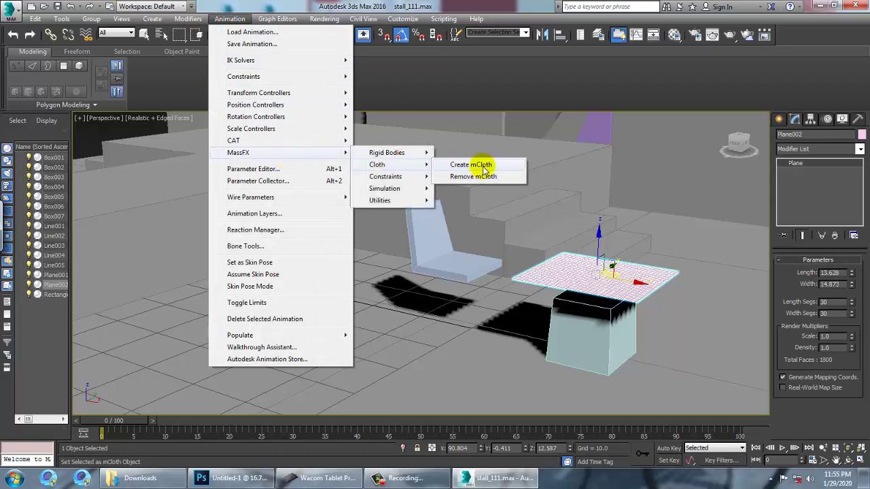
left_click(482, 164)
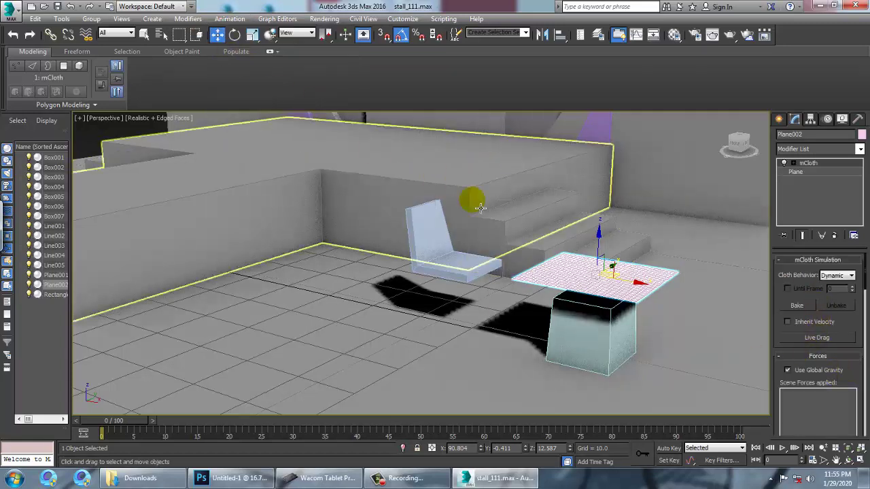
- Bake the MassFX cloth simulation and move the timeline to frame 100
left_click(230, 18)
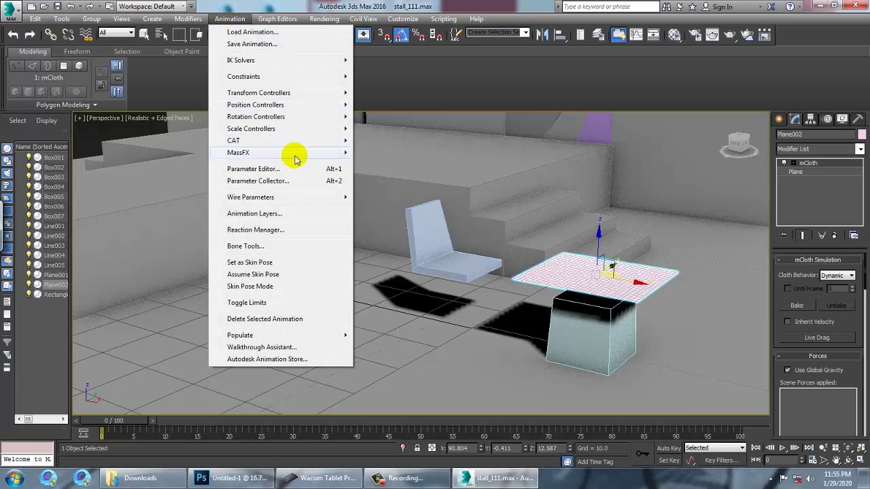
mouse_move(296, 154)
mouse_move(387, 190)
left_click(500, 240)
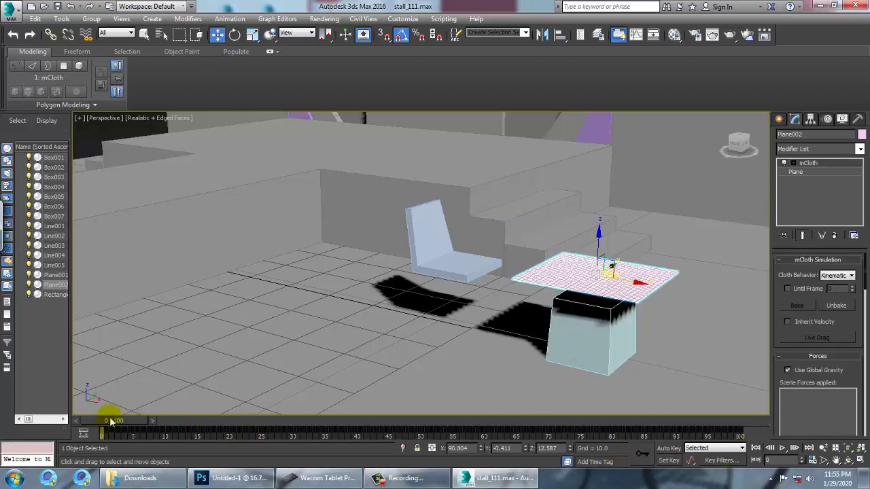
left_click_drag(113, 415, 724, 420)
- Convert the draped cloth to an Editable Poly and scale it uniformly to about 128 percent
right_click(582, 299)
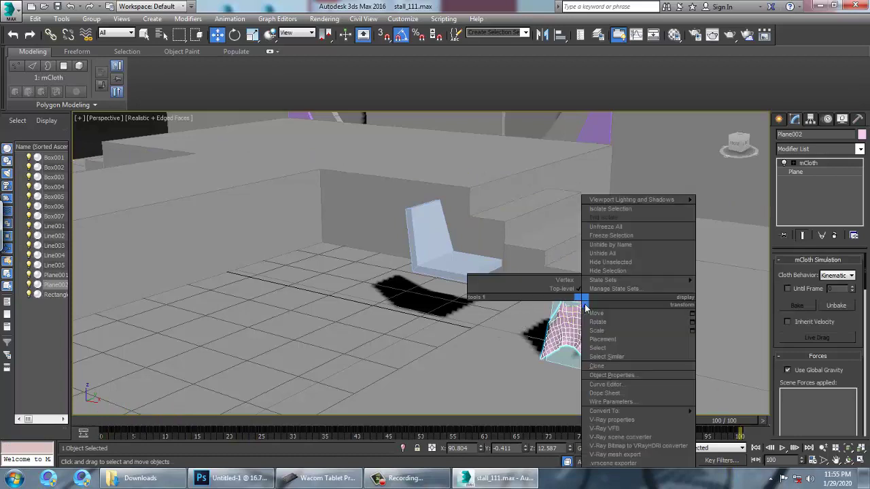
mouse_move(664, 414)
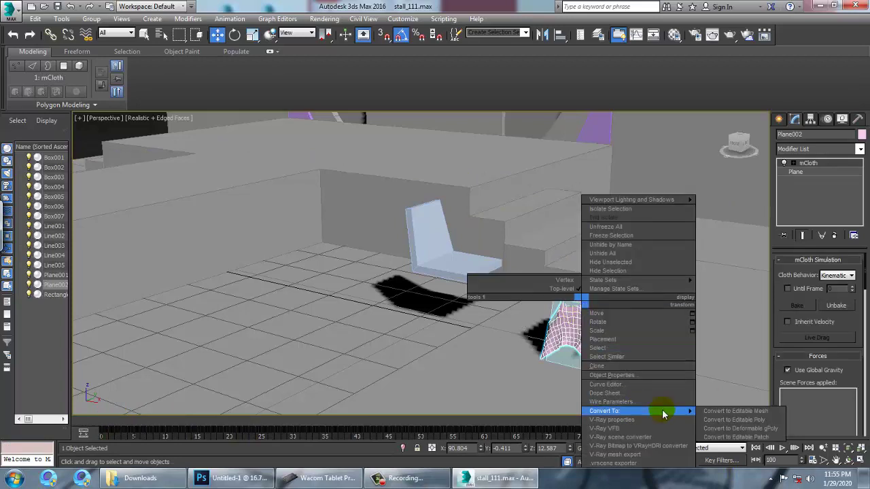
left_click(754, 421)
left_click_drag(605, 283, 601, 280)
middle_click_drag(658, 310, 628, 276, "alt")
scroll(662, 304, "up", 4)
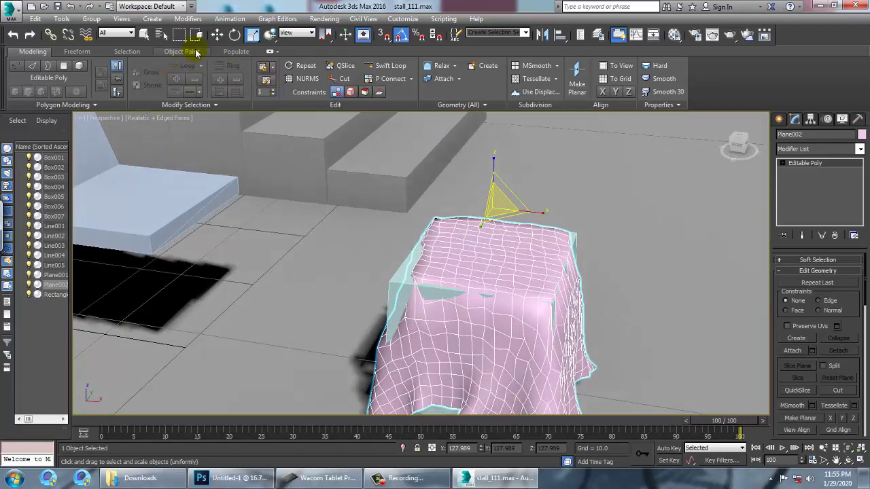
- Activate the Push/Pull Paint Deform brush for the cloth and reduce its size to 14.9
left_click(77, 52)
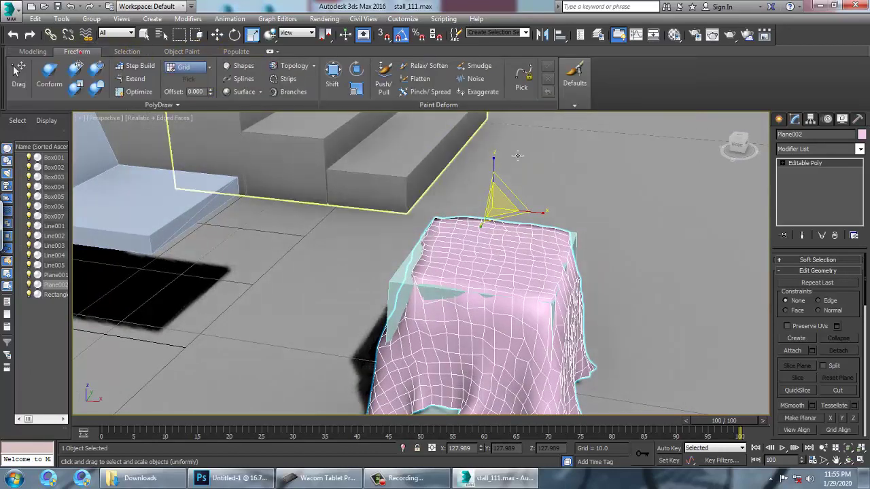
left_click(383, 75)
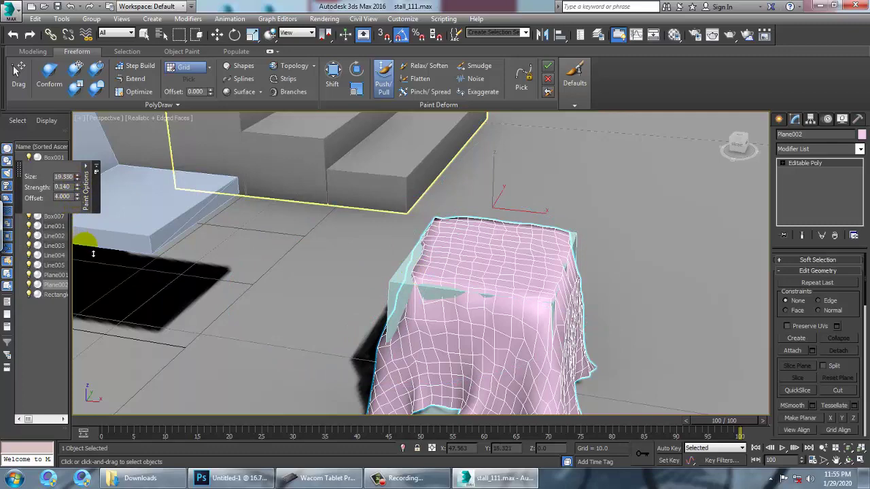
left_click_drag(127, 464, 130, 481)
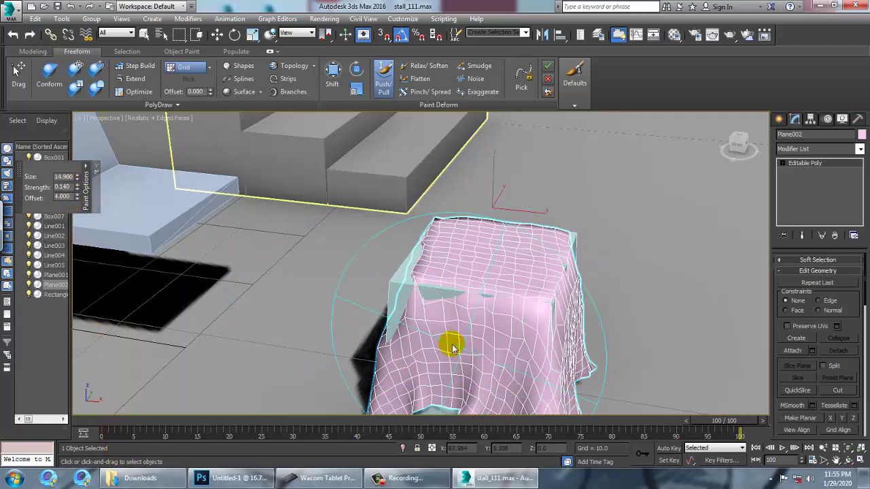
- Try Push/Pull strokes on the cloth's corner where the box pokes through, using smaller brush sizes down to 2.07 and then 6, undoing each
left_click_drag(402, 264, 414, 264)
key("ctrl+z")
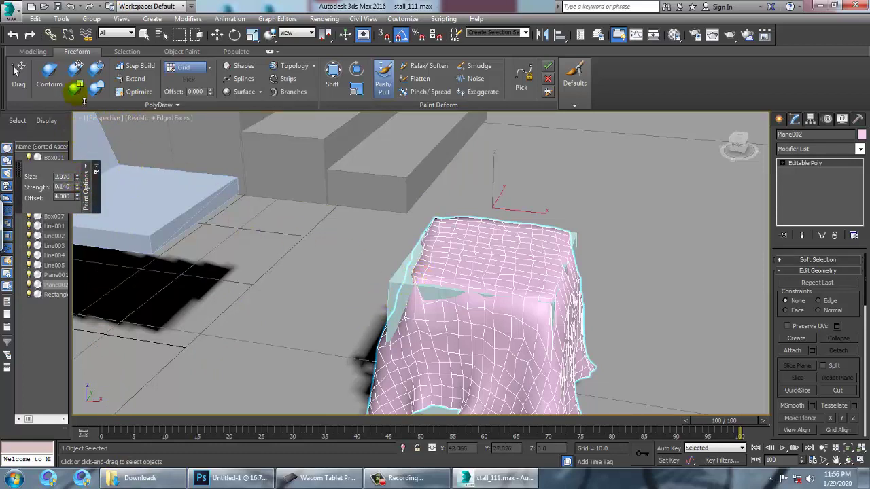
left_click_drag(422, 292, 414, 279)
key("ctrl+z")
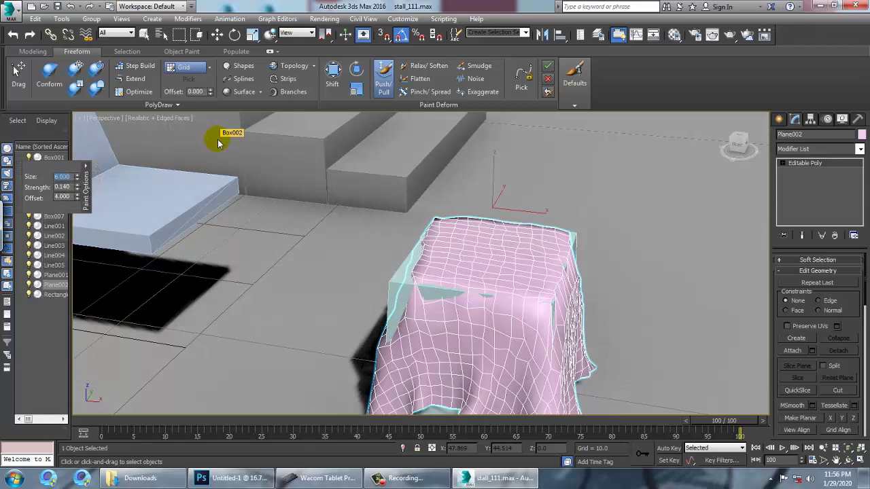
left_click_drag(412, 286, 359, 205)
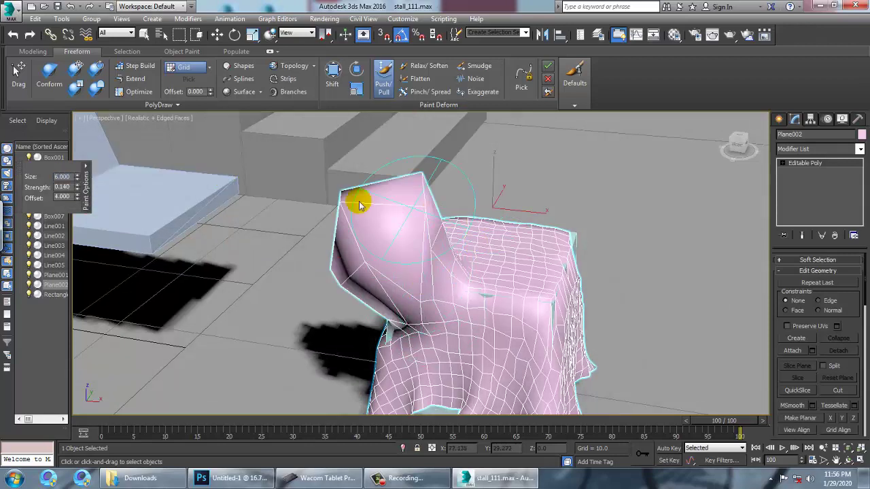
key("ctrl+z")
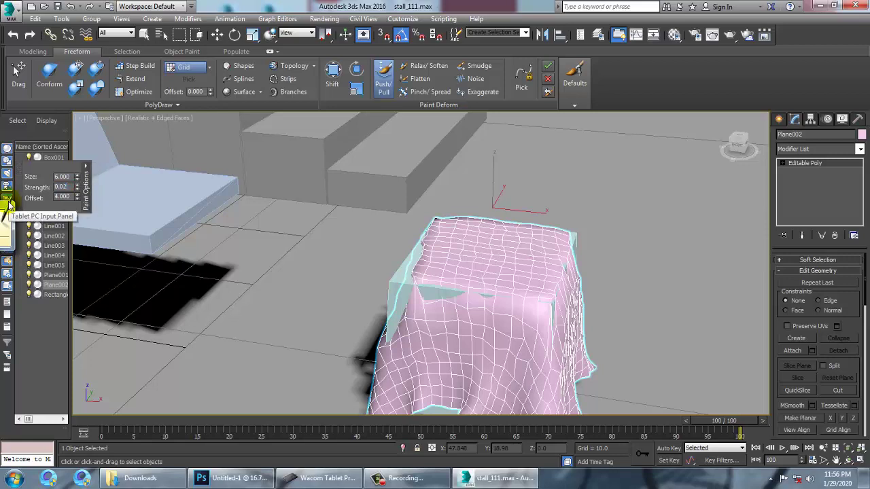
- Push/Pull the cloth's upper edges and corners over the exposed box, using brush size 6 and strength 0.02
mouse_move(408, 281)
left_mouse_down()
mouse_move(415, 282)
mouse_move(415, 257)
mouse_move(410, 277)
left_mouse_up()
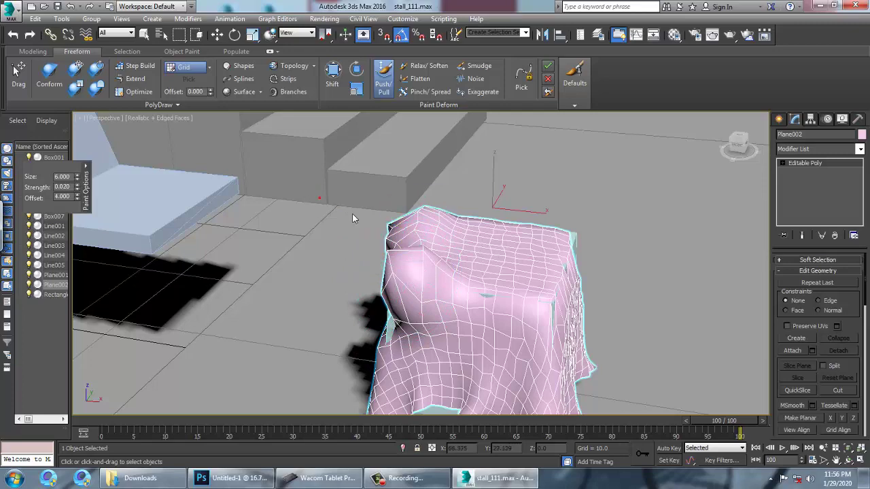
middle_click_drag(487, 295, 544, 297, "alt")
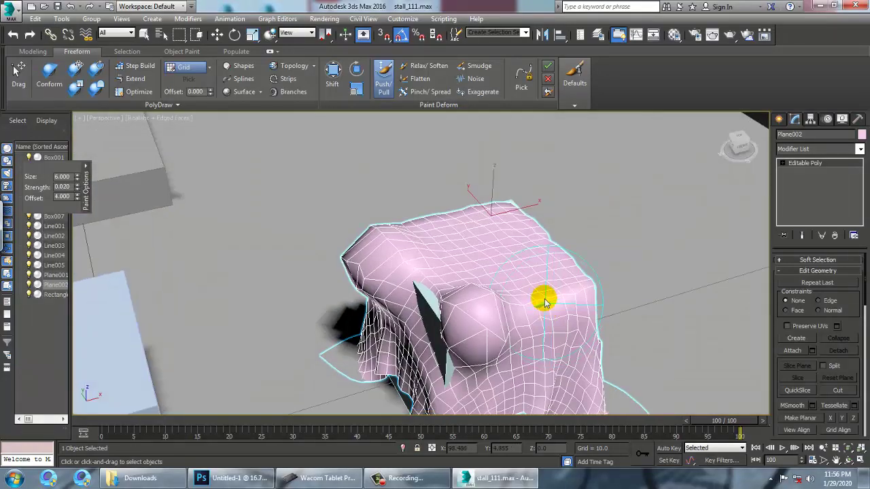
mouse_move(418, 299)
left_mouse_down()
mouse_move(439, 286)
mouse_move(449, 354)
mouse_move(469, 326)
left_mouse_up()
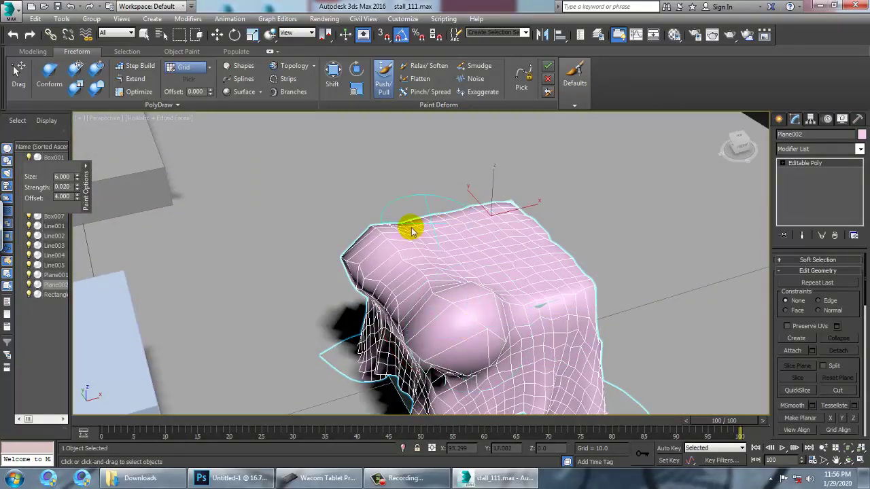
mouse_move(382, 253)
left_mouse_down("shift")
mouse_move(404, 292)
mouse_move(455, 288)
mouse_move(436, 354)
mouse_move(440, 326)
mouse_move(490, 317)
mouse_move(449, 350)
mouse_move(471, 333)
mouse_move(412, 305)
mouse_move(331, 292)
mouse_move(404, 295)
mouse_move(445, 333)
left_mouse_up("shift")
mouse_move(489, 308)
left_mouse_down()
mouse_move(551, 324)
mouse_move(533, 331)
left_mouse_up()
left_click_drag(556, 282, 546, 309)
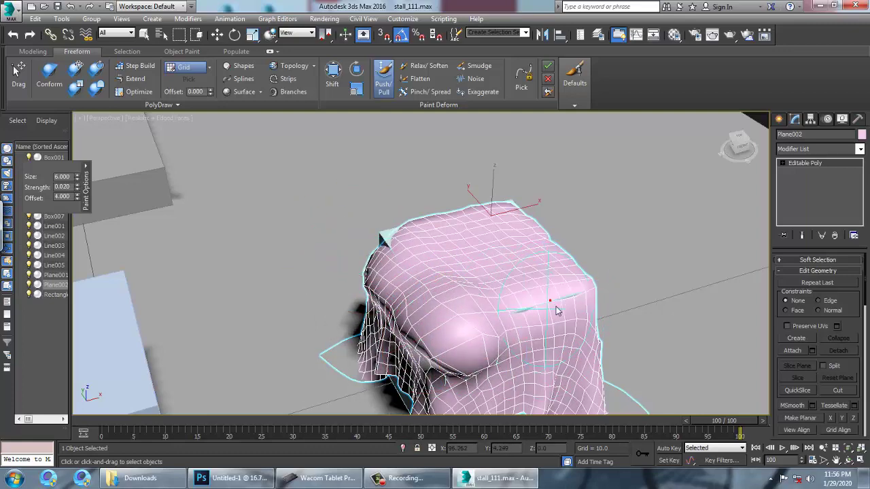
middle_click_drag(487, 270, 471, 324, "alt")
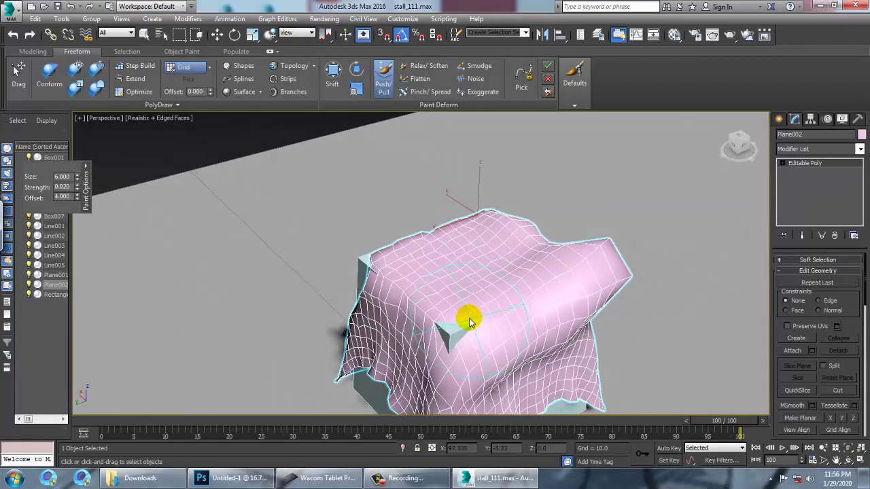
middle_click_drag(427, 297, 534, 282, "alt")
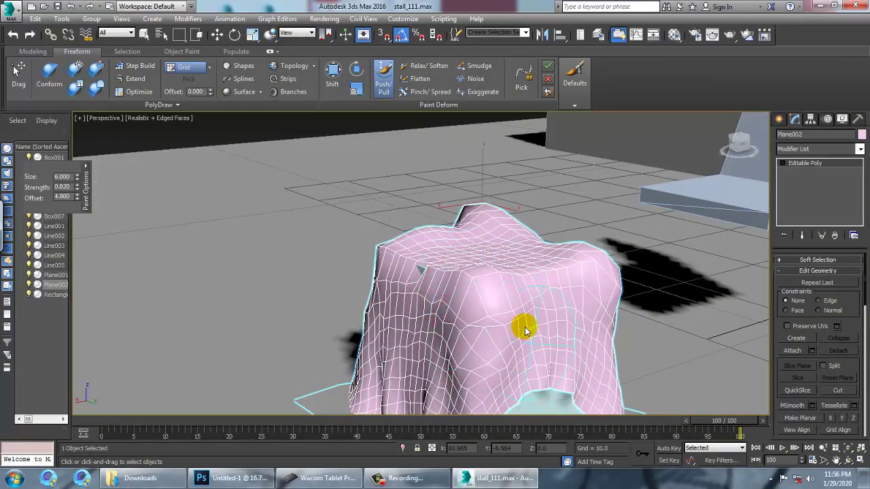
middle_click_drag(554, 285, 557, 237, "alt")
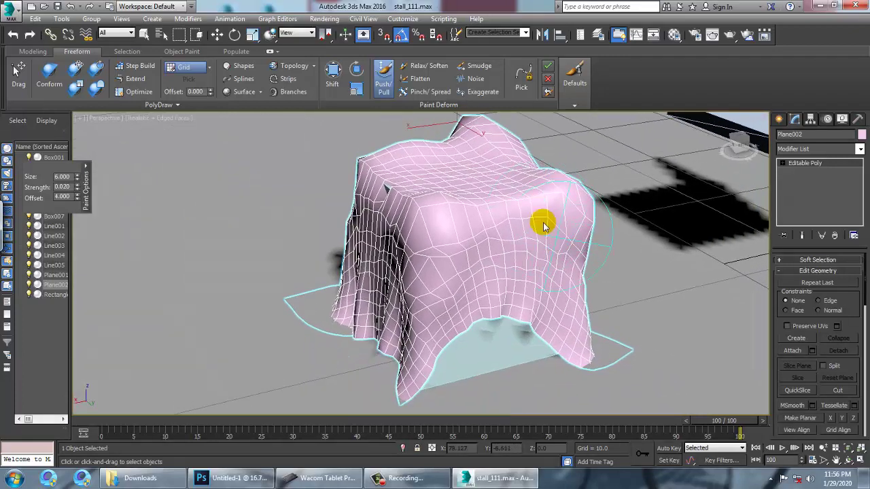
- Pull the cloth's raised hem down over the exposed base with the Shift brush and lower the protruding top corner
left_click(333, 76)
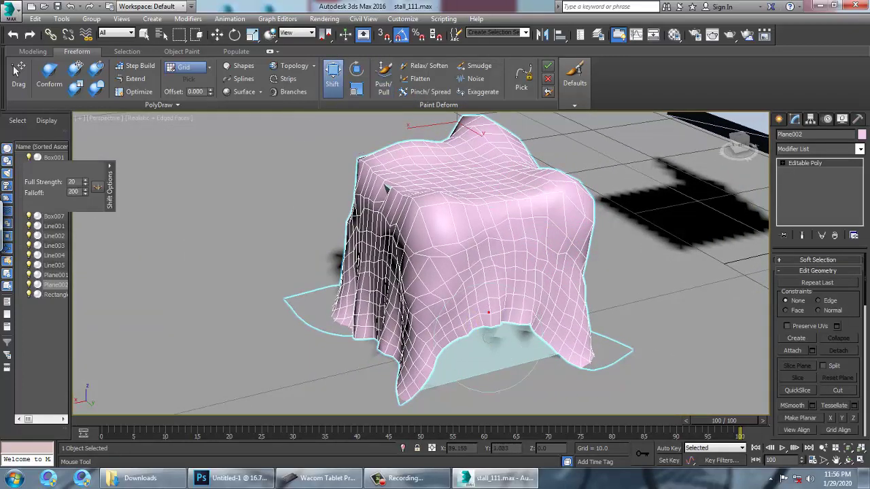
left_click_drag(452, 348, 447, 378)
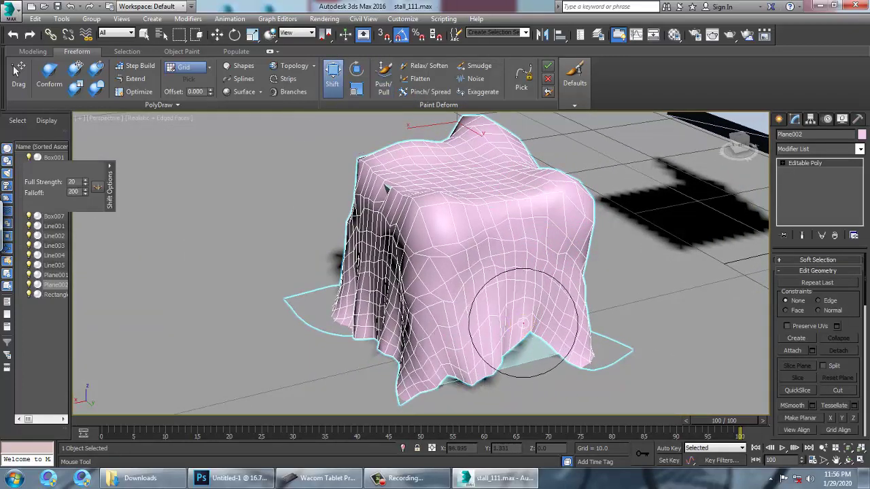
left_click_drag(480, 115, 492, 139)
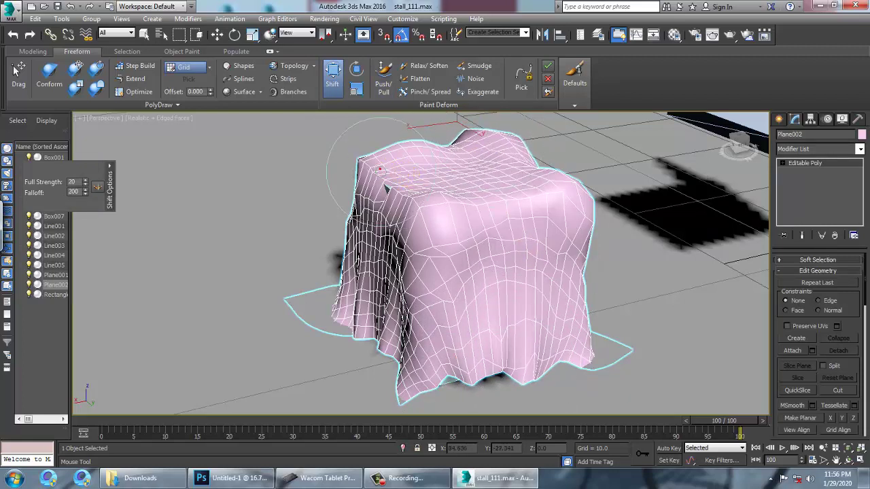
left_click_drag(380, 168, 383, 172)
- Shift the hem down on the adjacent side of the cloth and reshape its upper corner
mouse_move(499, 227)
middle_mouse_down("alt")
mouse_move(569, 258)
mouse_move(638, 246)
mouse_move(631, 227)
middle_mouse_up("alt")
left_click_drag(461, 306, 461, 360)
left_click_drag(418, 331, 417, 362)
left_click_drag(502, 341, 501, 342)
left_click_drag(370, 253, 354, 183)
- Push/Pull the cloth's upper edge outward to cover the box showing through, smoothing the bulge at its corner
mouse_move(388, 194)
middle_mouse_down("alt")
mouse_move(489, 271)
mouse_move(550, 278)
mouse_move(512, 240)
mouse_move(527, 264)
mouse_move(511, 204)
middle_mouse_up("alt")
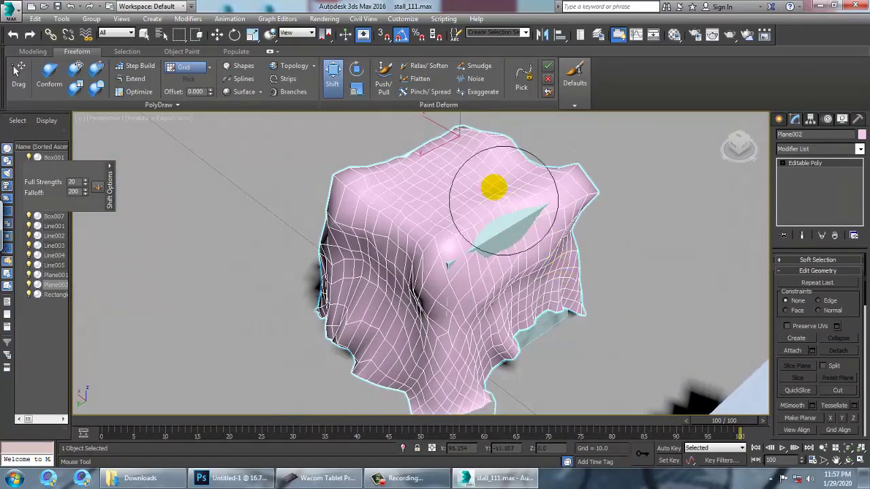
left_click(332, 75)
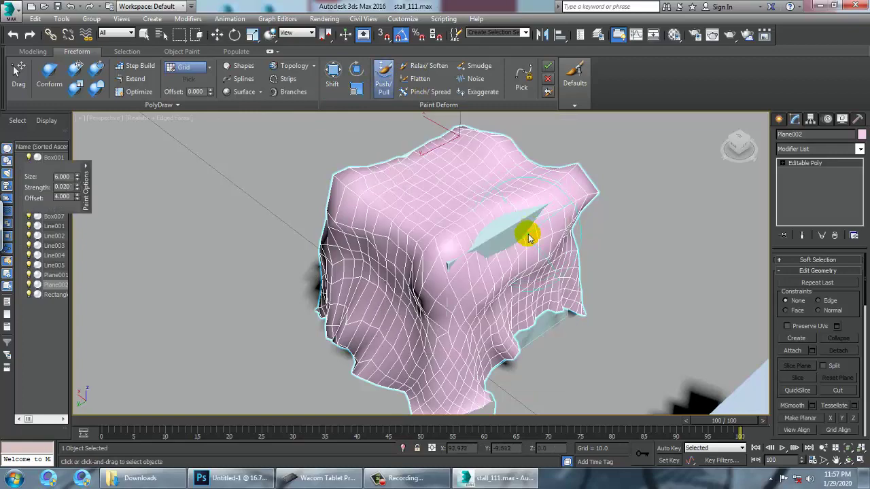
mouse_move(533, 226)
left_mouse_down()
mouse_move(521, 225)
mouse_move(556, 198)
mouse_move(532, 216)
left_mouse_up()
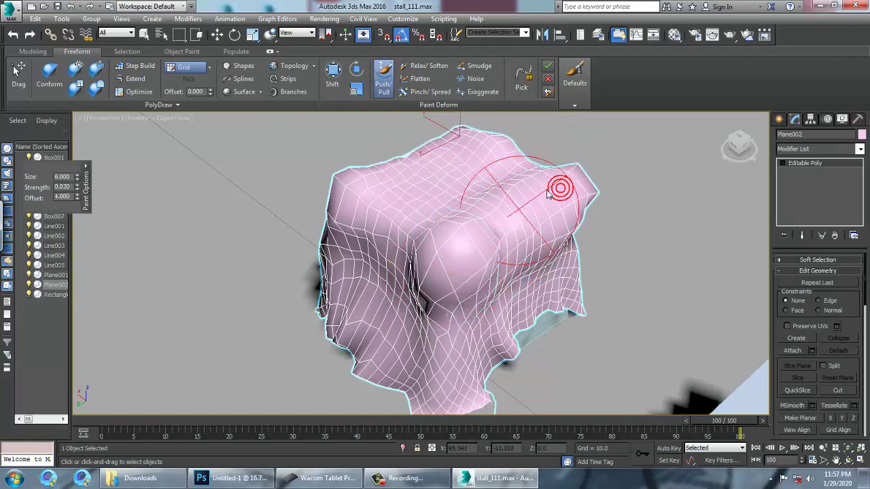
mouse_move(466, 250)
left_mouse_down()
mouse_move(451, 258)
mouse_move(478, 258)
left_mouse_up()
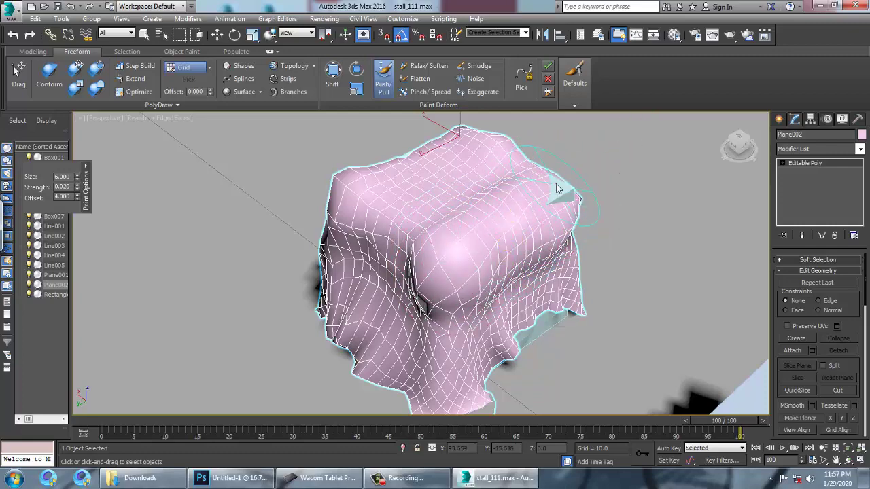
- Even out the cloth's remaining upper corners and side bulges with Push/Pull strokes from other sides
middle_click_drag(529, 234, 535, 216, "alt")
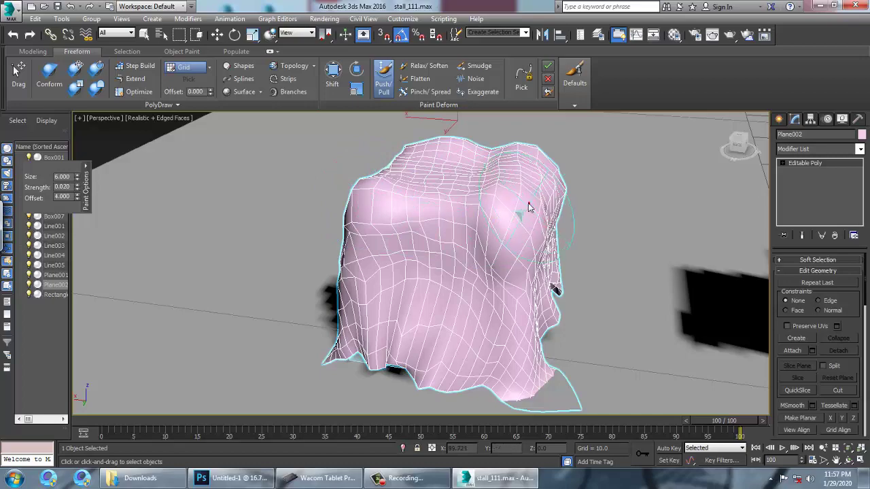
middle_click_drag(505, 259, 674, 296, "alt")
mouse_move(472, 210)
left_mouse_down()
mouse_move(483, 203)
mouse_move(478, 218)
left_mouse_up()
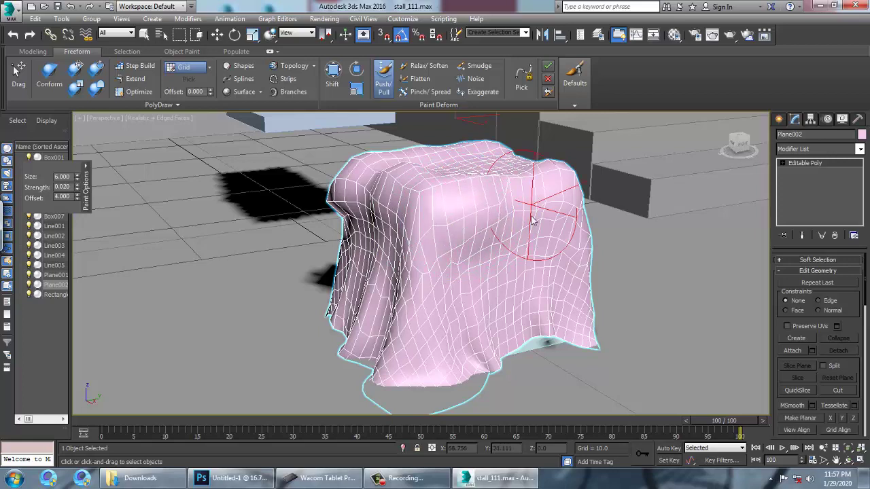
mouse_move(340, 203)
left_mouse_down("alt")
mouse_move(342, 194)
mouse_move(353, 210)
left_mouse_up("alt")
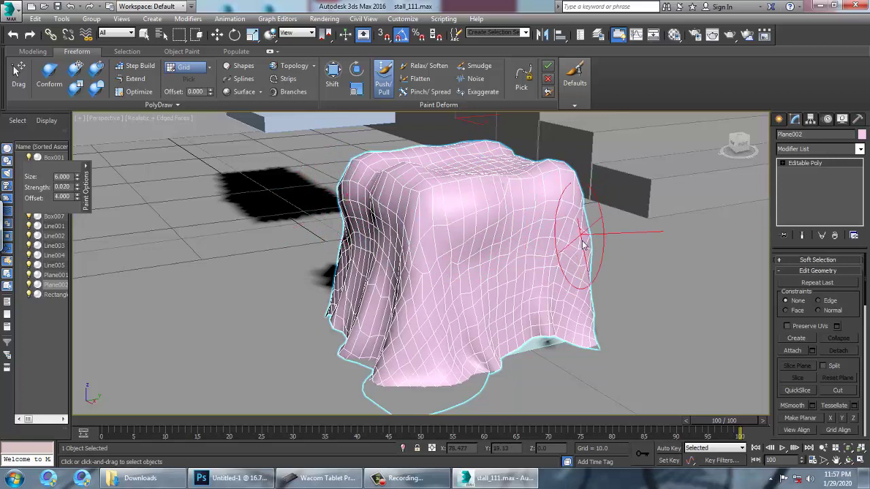
- Shift the remaining raised parts of the cloth's hem down to cover the box base on the other sides
left_click(333, 76)
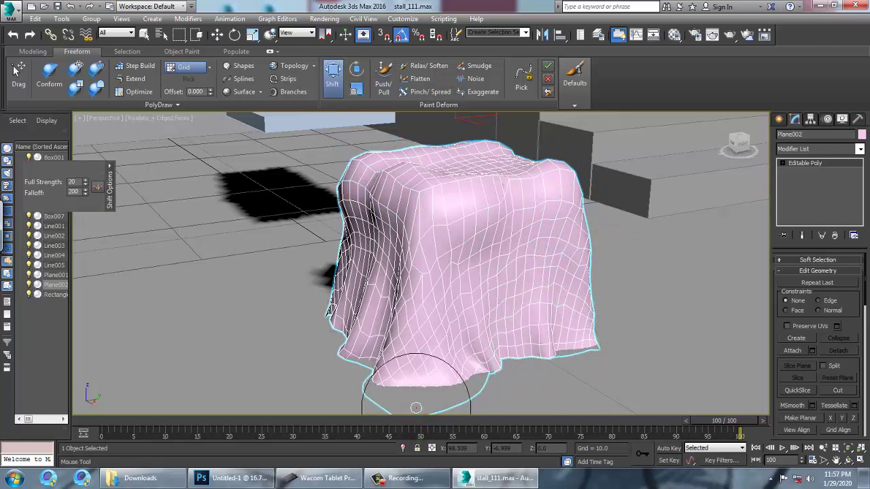
mouse_move(369, 272)
middle_mouse_down("alt")
mouse_move(632, 295)
mouse_move(550, 317)
middle_mouse_up("alt")
left_click_drag(539, 312, 541, 348)
left_click_drag(575, 312, 582, 340)
left_click_drag(523, 353, 523, 373)
mouse_move(470, 278)
middle_mouse_down("alt")
mouse_move(606, 289)
mouse_move(505, 198)
middle_mouse_up("alt")
left_click(862, 134)
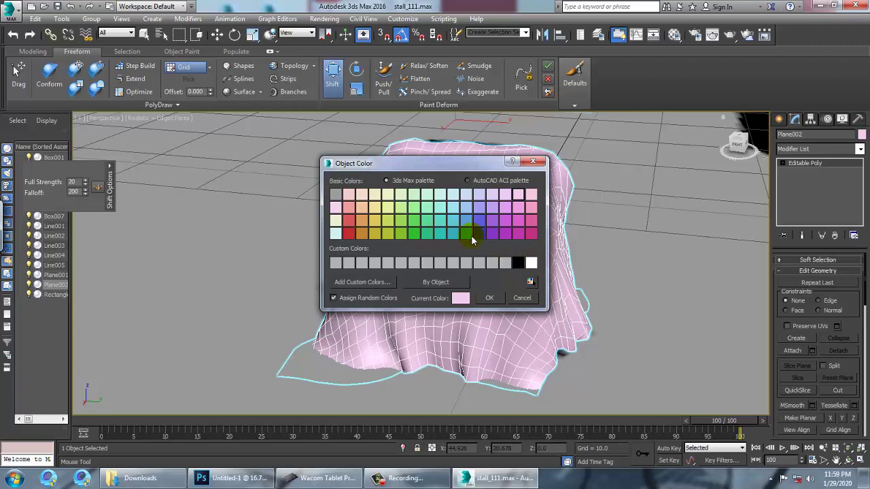
left_click(492, 298)
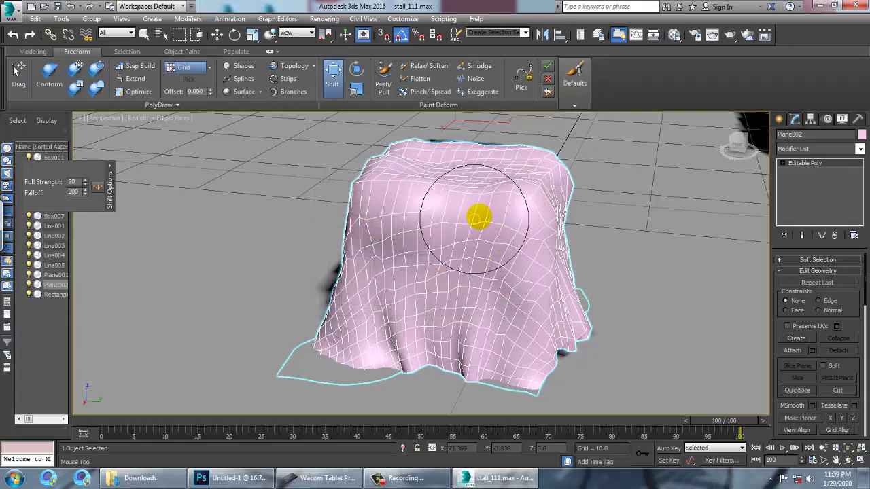
- Shift the cloth's upper front corner slightly to finish its shape, leaving the Shift brush for the Move tool
left_click_drag(524, 202, 527, 195)
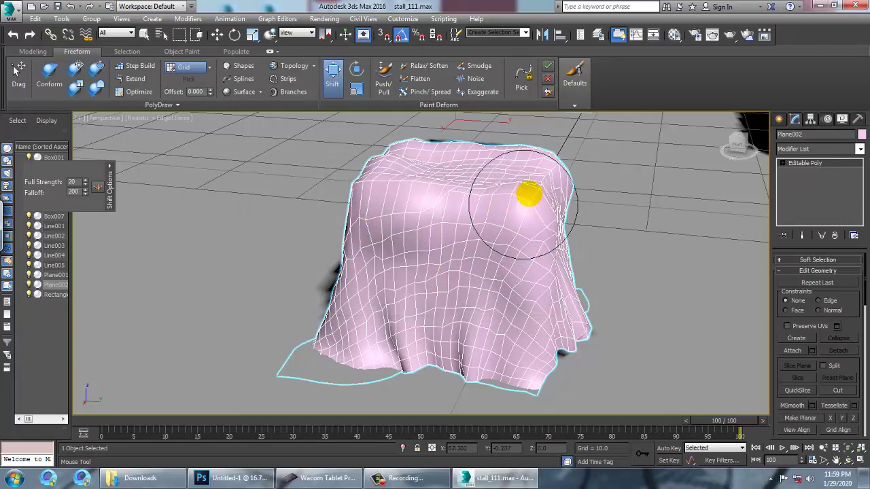
key("w")
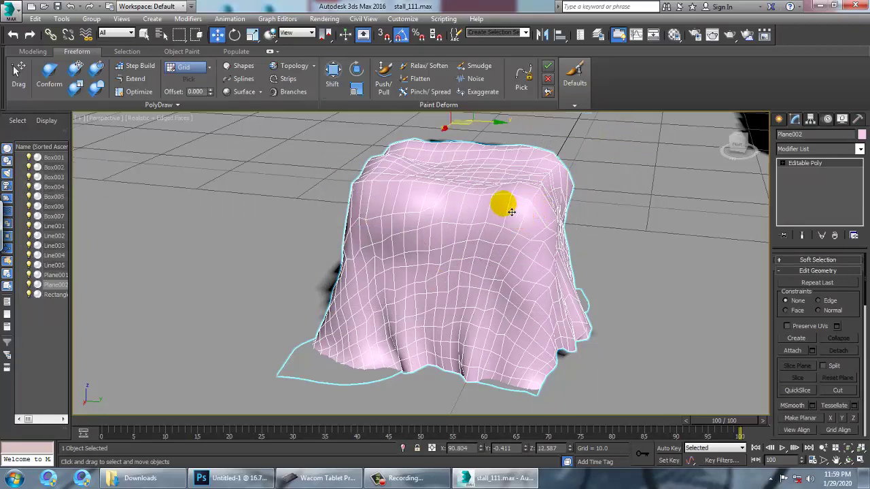
scroll(625, 300, "down", 6)
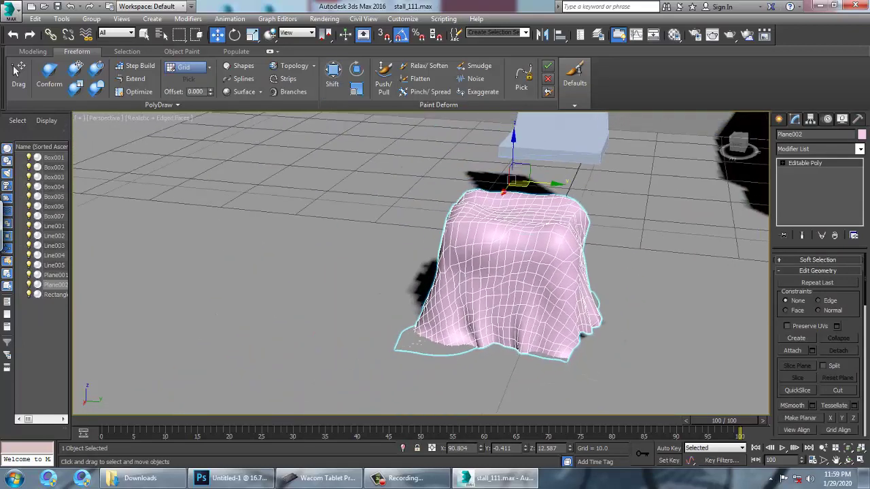
- Select only the draped cloth and its base box, and move them together beneath the chair seat
middle_click_drag(617, 311, 798, 198, "alt")
key("1")
left_click(607, 229)
left_click(796, 173)
left_click(804, 166)
left_click_drag(699, 199, 471, 359)
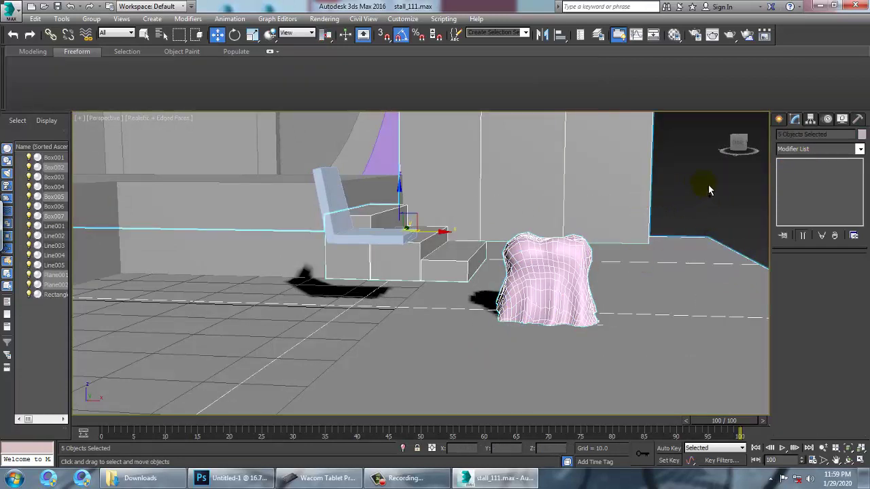
left_click(501, 237)
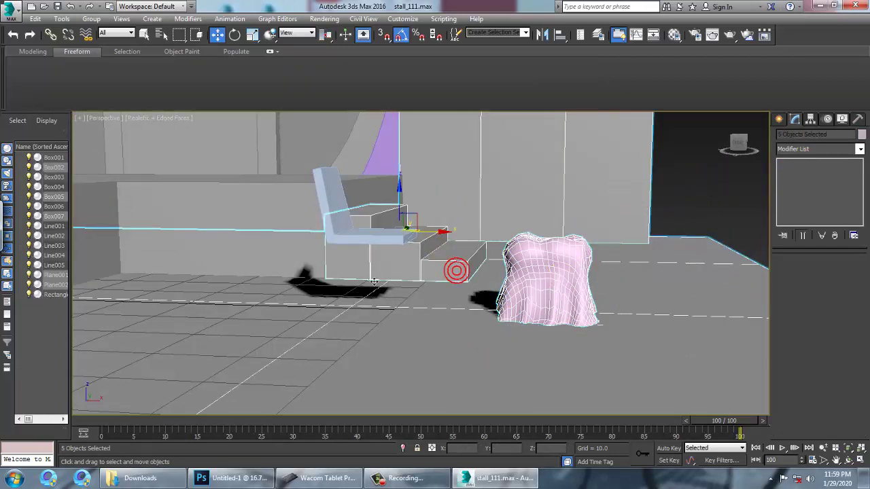
left_click(405, 275, "alt")
left_click_drag(686, 207, 417, 312, "alt")
middle_click_drag(408, 272, 597, 255, "alt")
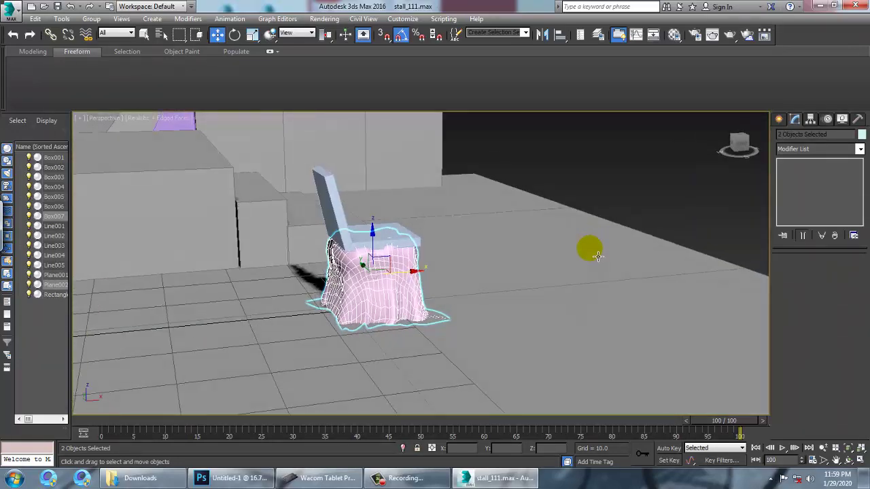
- Select all objects in the scene and give them the same grey object colour
left_click(626, 199)
left_click(401, 270)
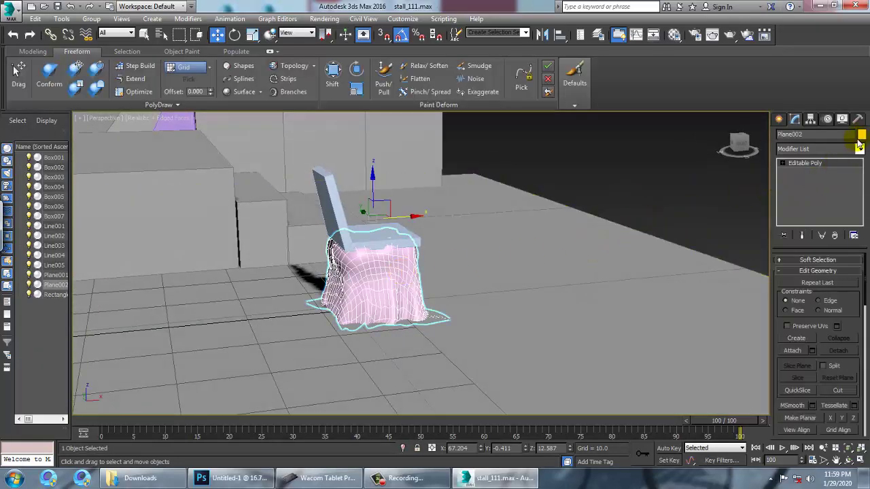
key("ctrl+a")
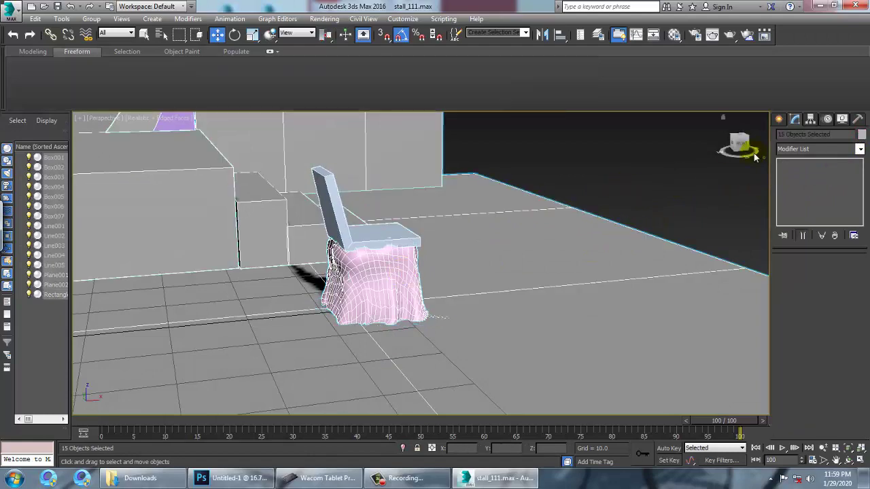
left_click(862, 137)
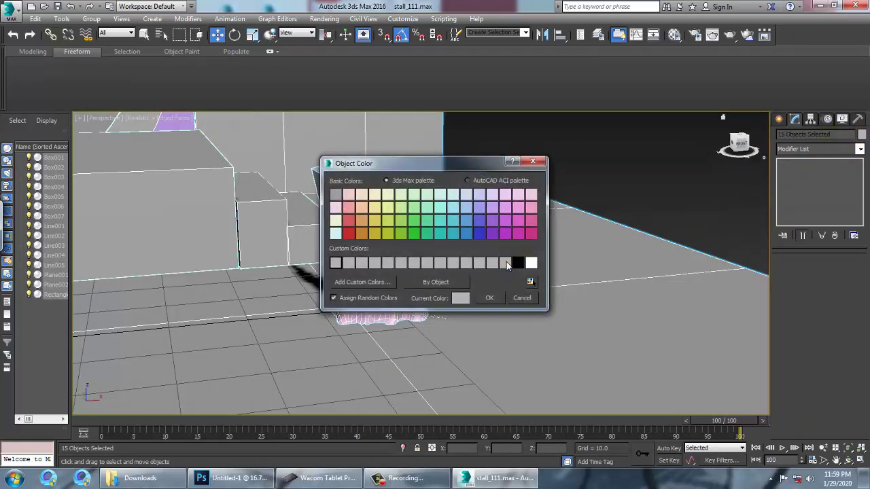
left_click(488, 299)
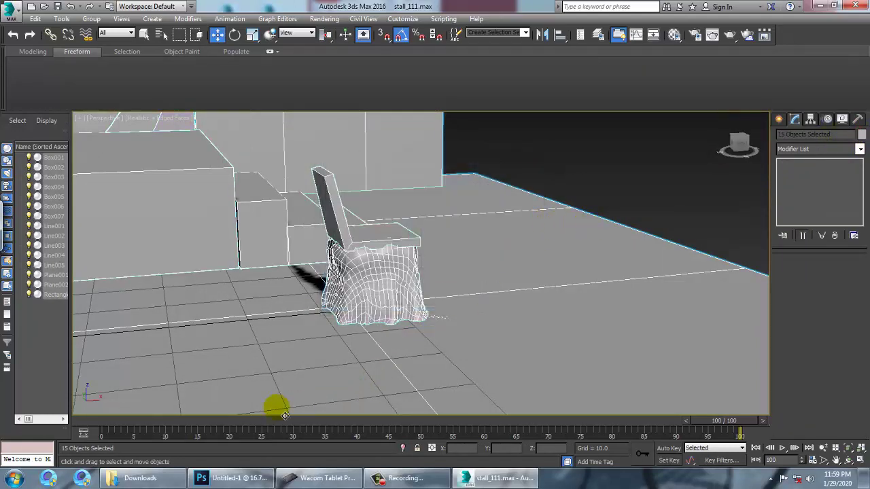
- Open the stall reference image from the Desktop and place its window beside the 3D scene
left_click(325, 19)
left_click(371, 320)
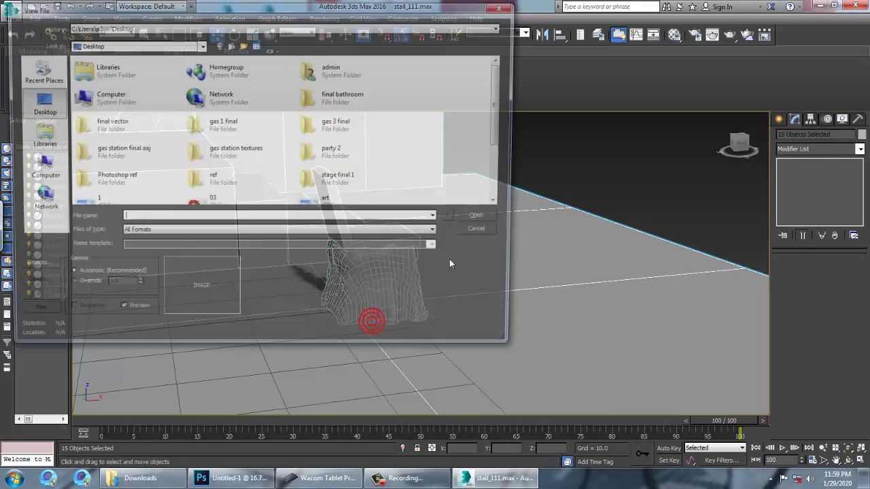
scroll(503, 117, "down", 2)
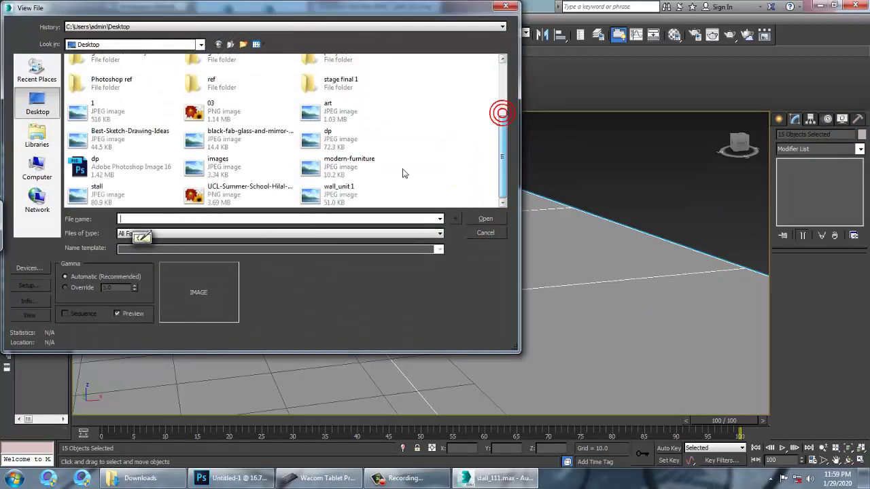
double_click(100, 198)
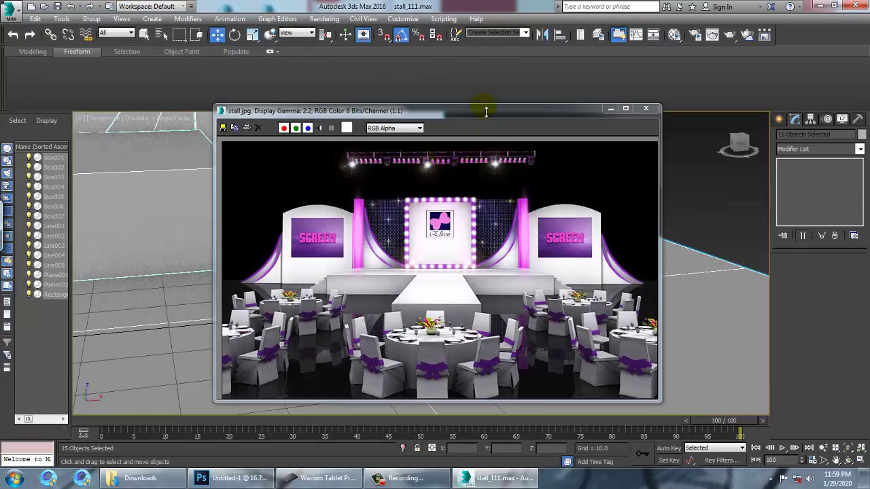
left_click_drag(481, 118, 155, 126)
- Select the chair frame, base box and cloth together, leaving the floor and stage steps out of the selection
middle_click_drag(535, 214, 792, 178, "alt")
scroll(636, 230, "up", 5)
scroll(639, 254, "down", 10)
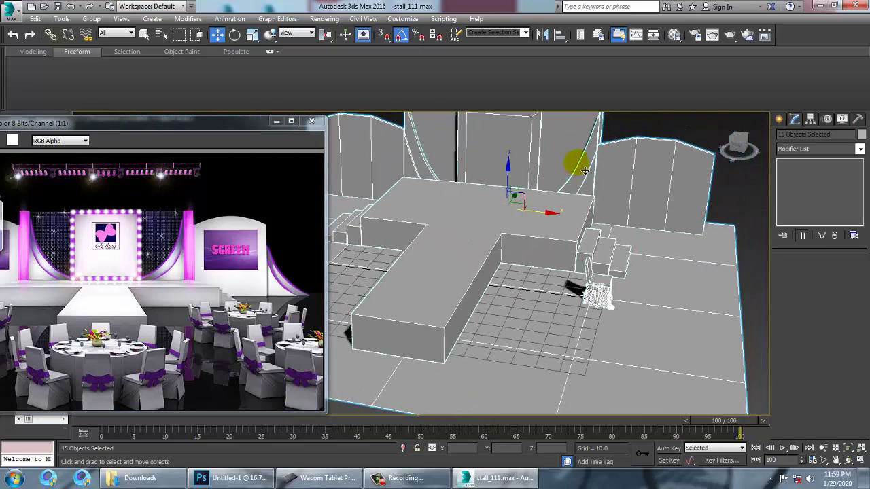
middle_click_drag(651, 181, 700, 276, "alt")
left_click(712, 350)
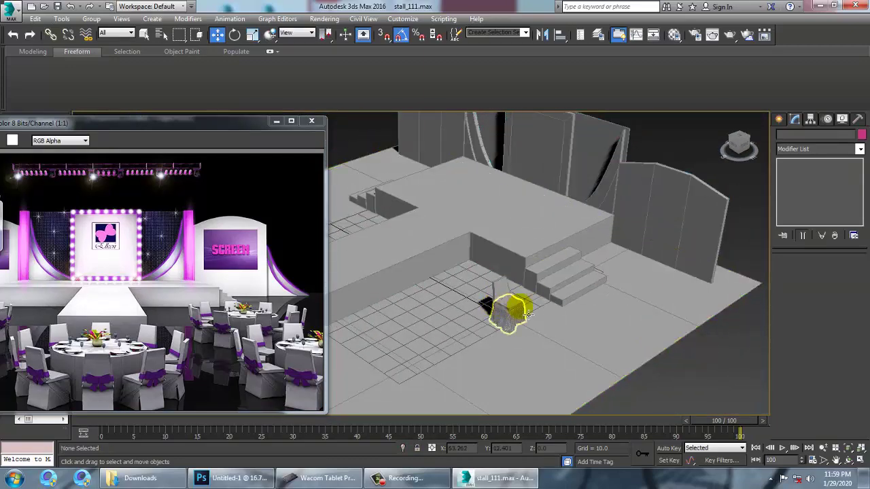
left_click(525, 339)
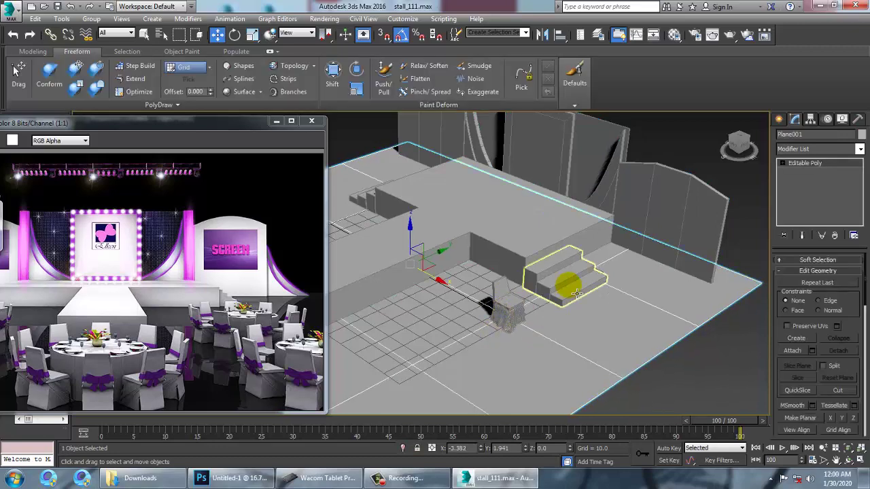
scroll(585, 297, "up", 2)
middle_click_drag(388, 357, 595, 333, "alt")
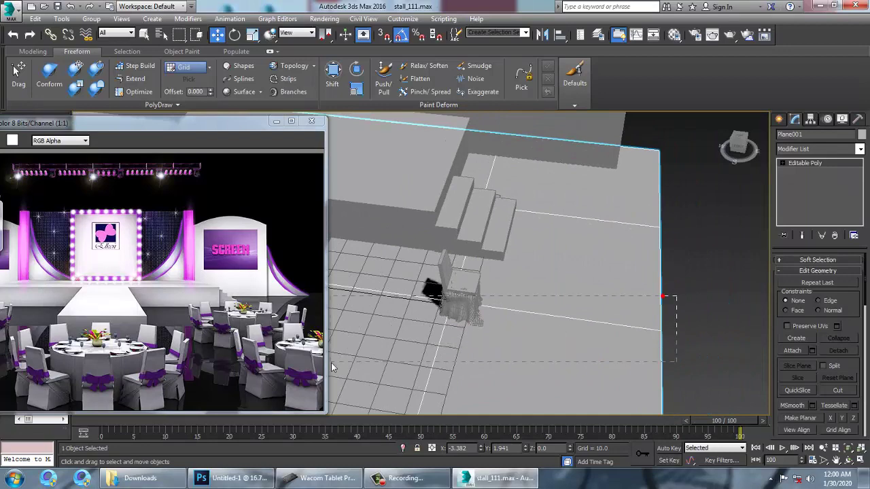
left_click_drag(331, 363, 331, 362)
left_click(456, 277, "ctrl")
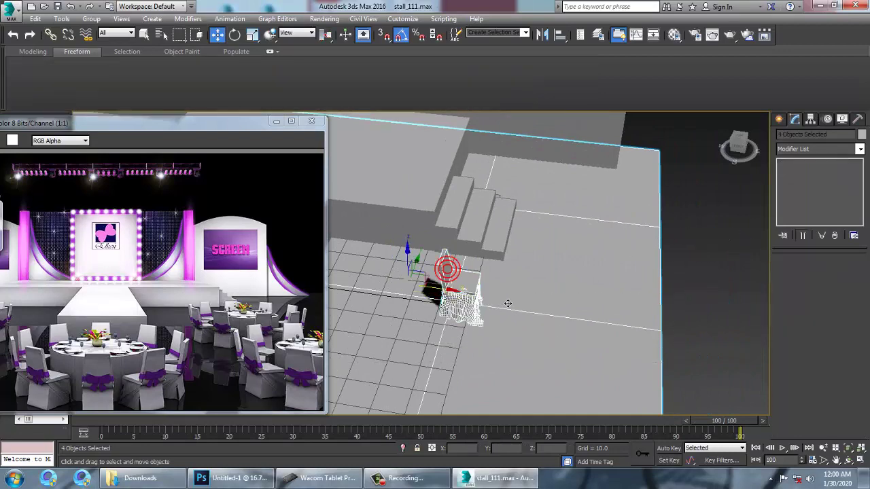
middle_click_drag(509, 303, 446, 275, "alt")
left_click(679, 280)
middle_click_drag(578, 311, 559, 311, "alt")
left_click(520, 310)
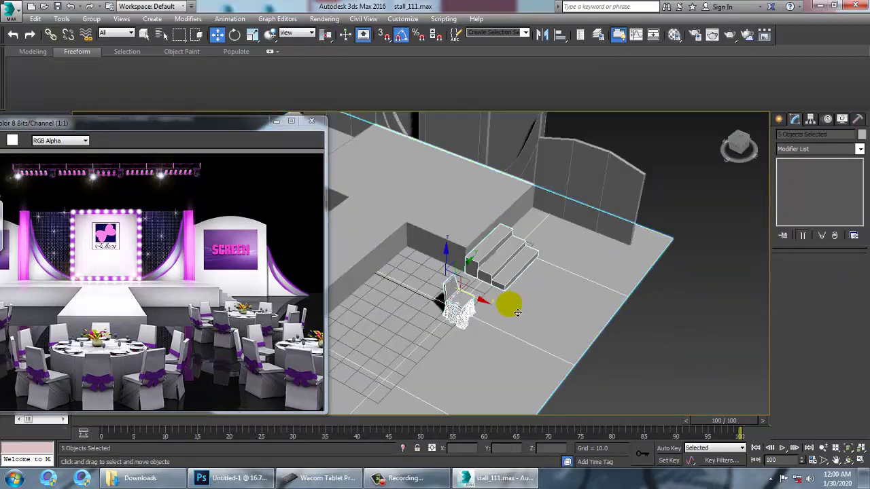
left_click_drag(521, 200, 519, 198, "alt")
- Move the selected chair away from the stage steps toward the front of the floor
middle_click_drag(482, 250, 627, 228)
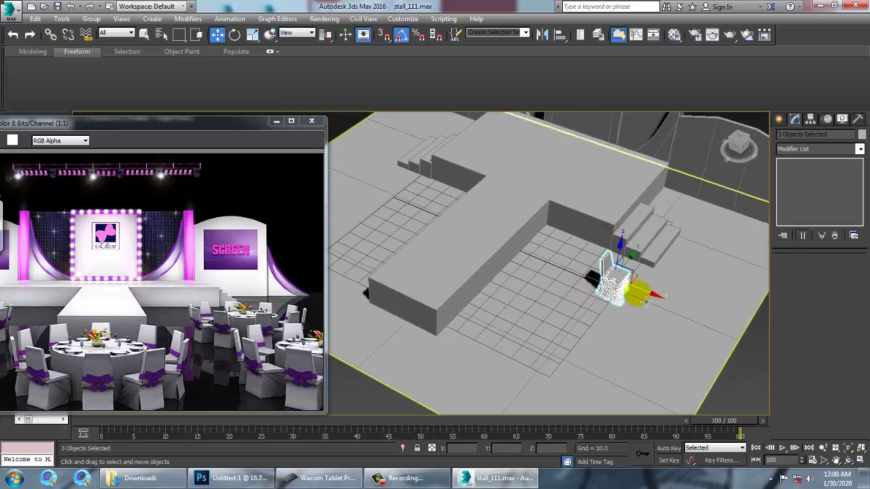
left_click_drag(638, 261, 557, 325)
middle_click_drag(563, 318, 598, 303, "alt")
- Rotate the whole chair a quarter turn in the Top view so it faces the stage
key("alt+w")
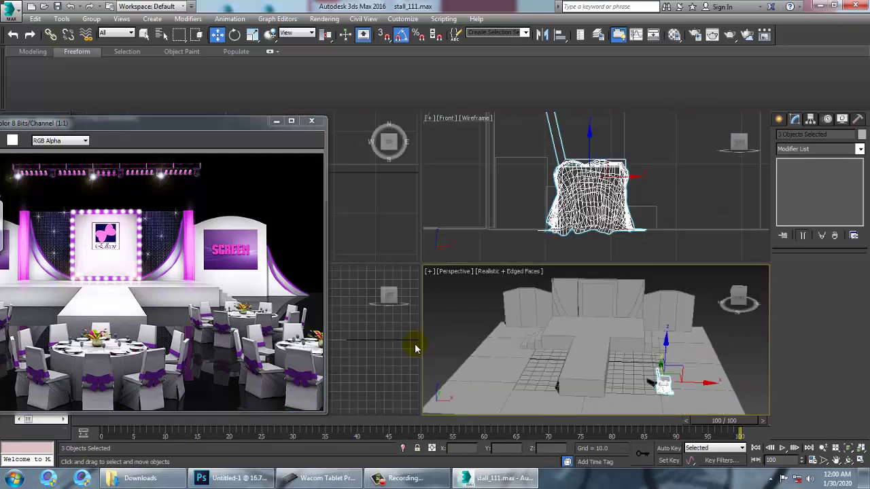
right_click(391, 222)
key("alt+w")
key("z")
key("alt+w")
middle_click_drag(385, 212, 383, 209)
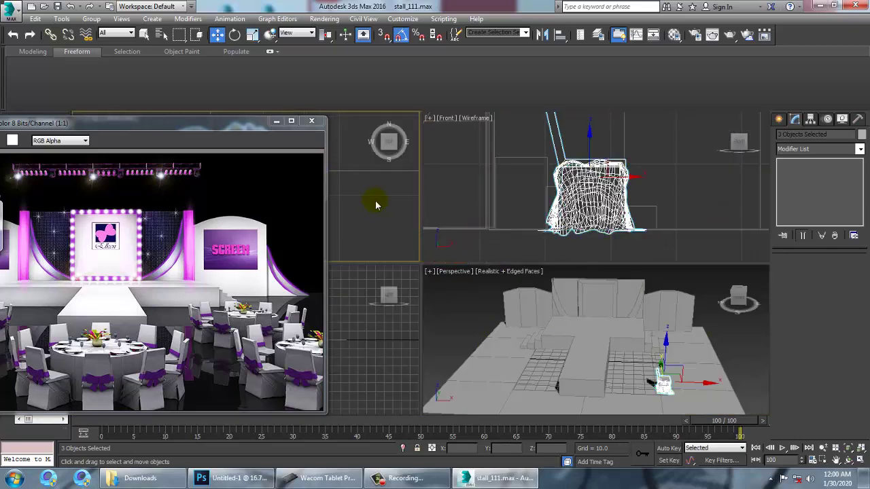
key("alt+w")
scroll(423, 208, "down", 4)
middle_click_drag(479, 243, 589, 303)
scroll(556, 271, "down", 3)
key("e")
scroll(557, 271, "up", 5)
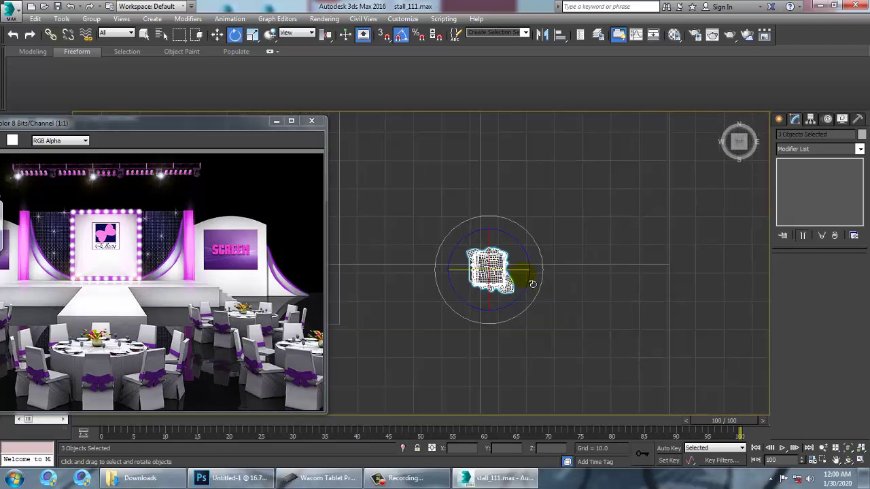
left_click_drag(534, 318, 514, 330)
- Move the chair sideways in the Top view, a little closer to the runway
key("alt+w")
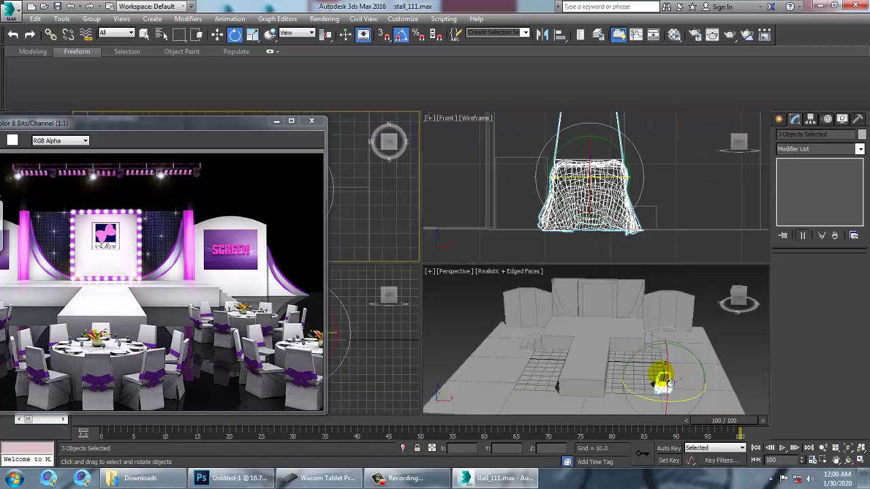
middle_click_drag(379, 195, 385, 207)
key("alt+w")
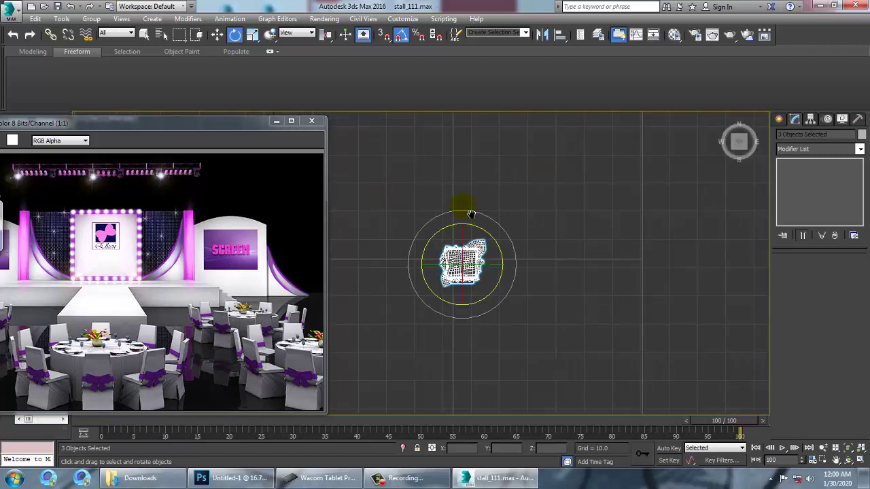
middle_click_drag(485, 317, 501, 327)
key("w")
left_click_drag(552, 283, 504, 299)
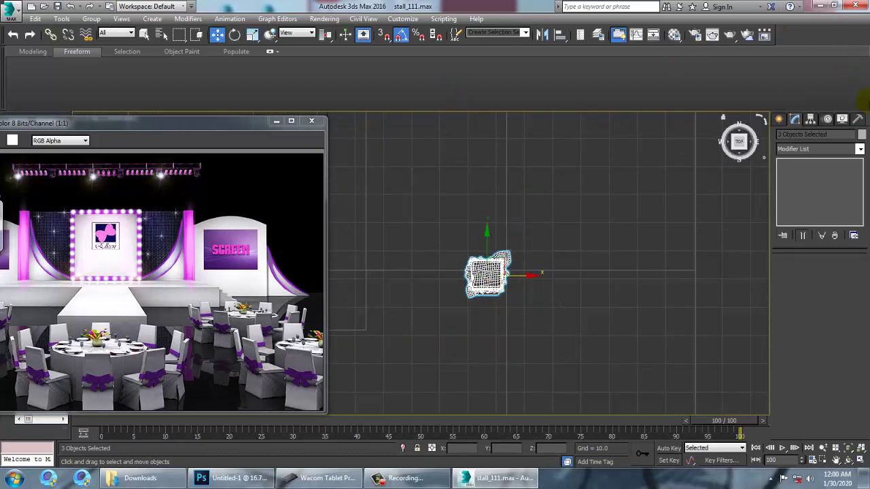
- Move only the pivots of the chair parts straight ahead of the seat, toward the stage
left_click(811, 120)
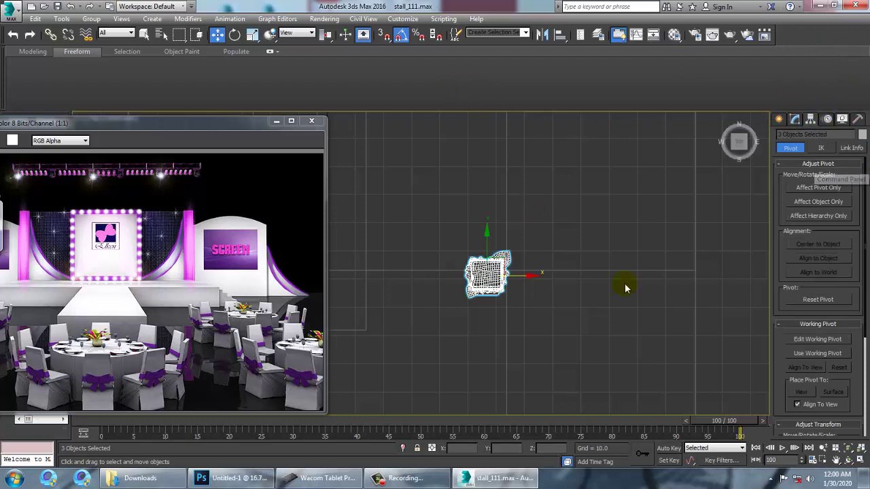
left_click(837, 193)
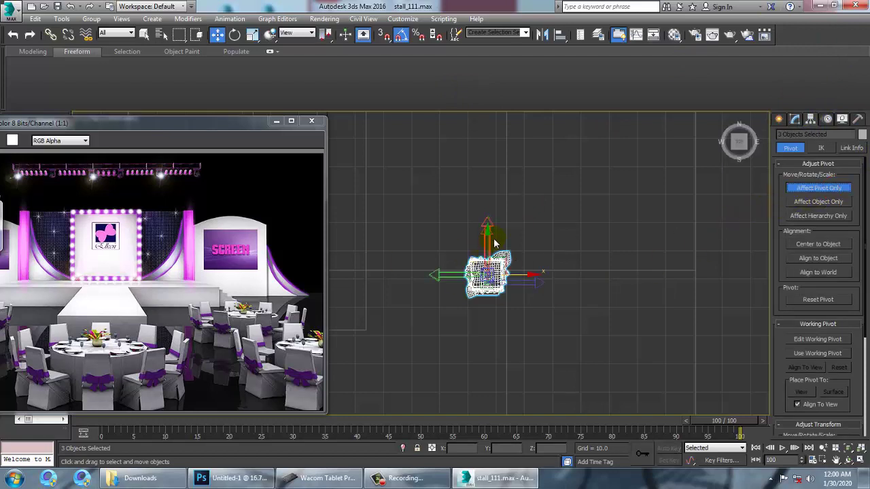
left_click_drag(497, 251, 494, 187)
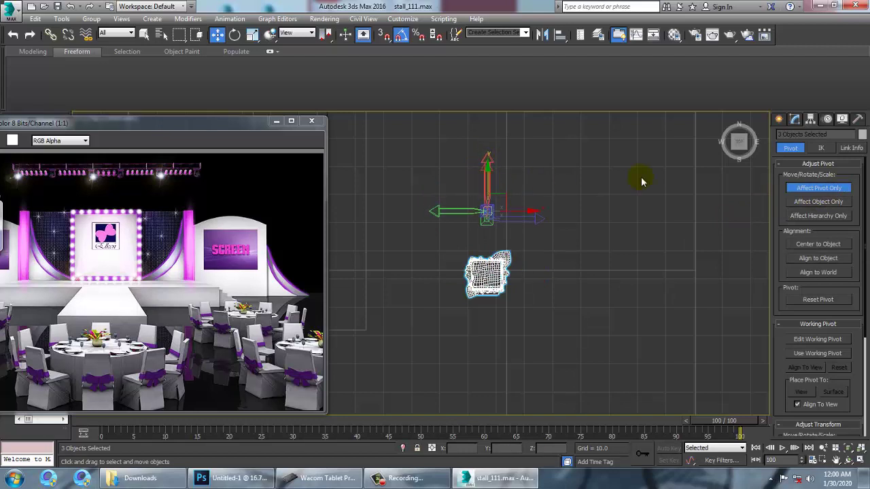
left_click(819, 188)
key("e")
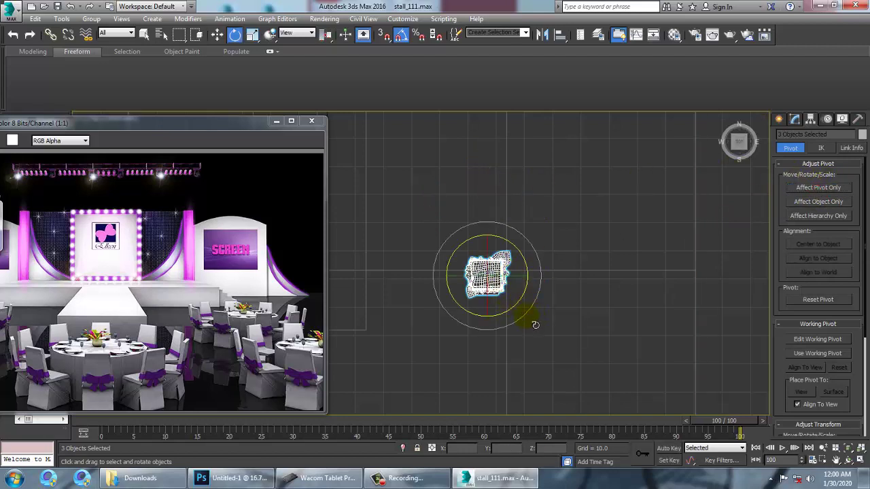
mouse_move(535, 322)
left_mouse_down("shift")
mouse_move(556, 299)
mouse_move(567, 303)
left_mouse_up("shift")
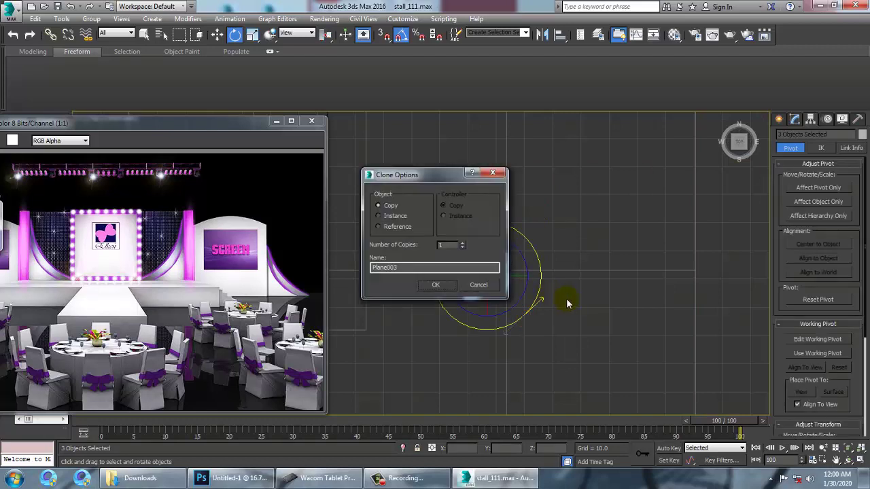
left_click(482, 285)
key("alt+w")
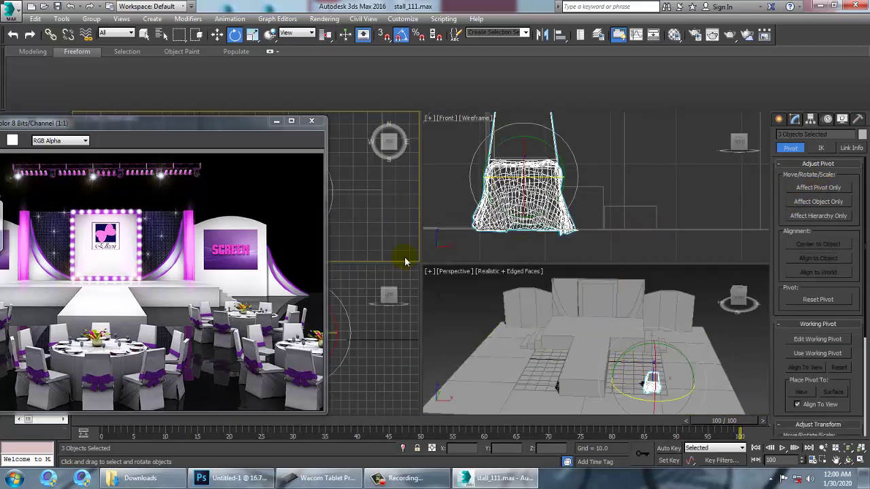
key("alt+w")
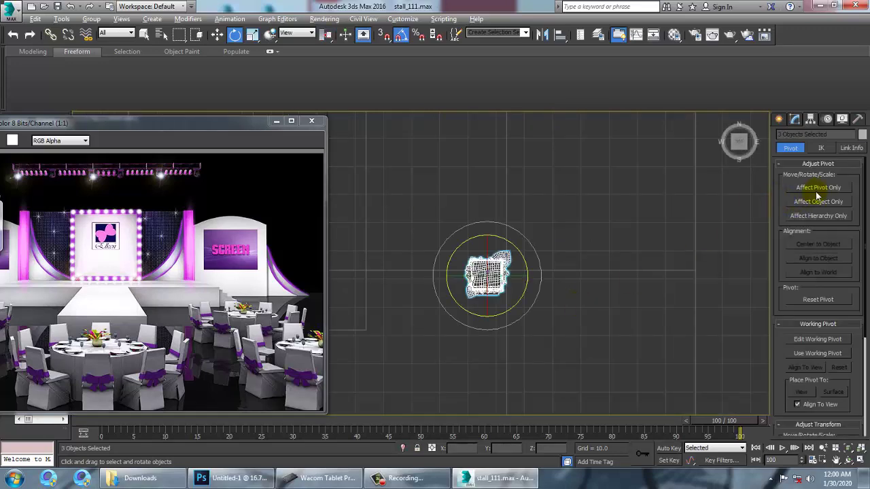
- Check the relocated pivots of the chair parts in Affect Pivot Only mode, and leave the mode again
left_click(818, 189)
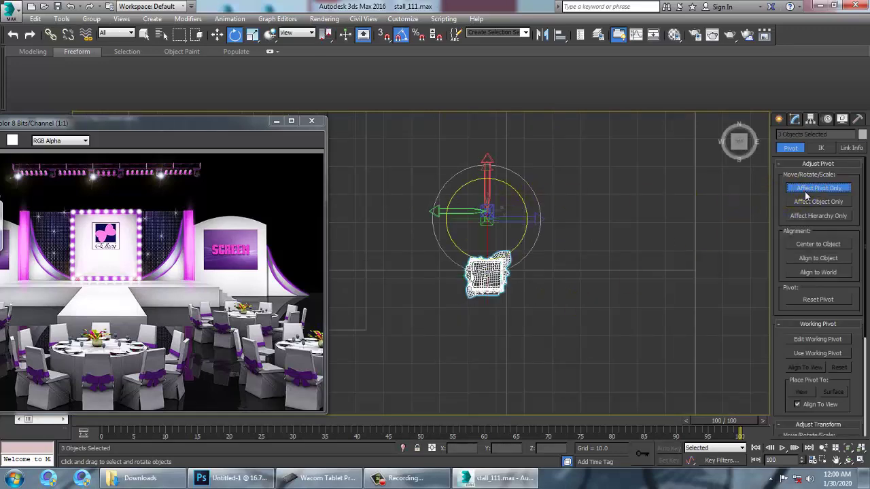
left_click(806, 193)
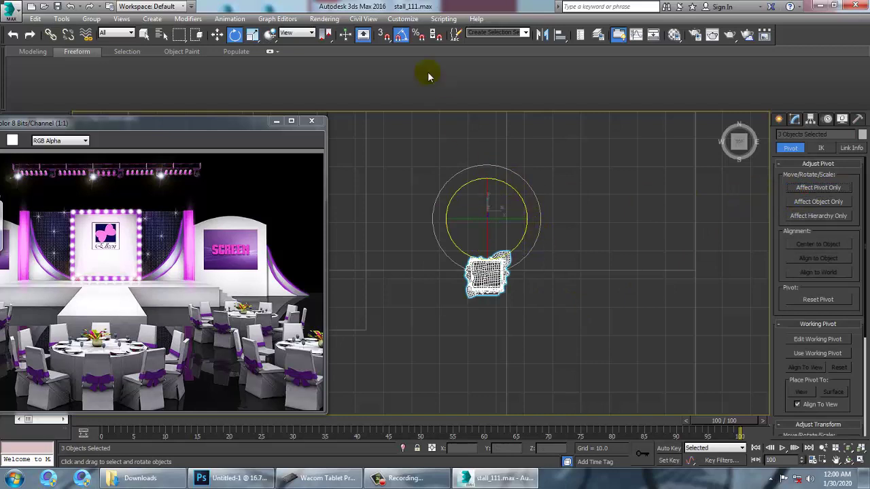
- Try to clone the ungrouped chair parts as four rotated copies around the relocated pivots in the Top view, and inspect the arrangement
left_click_drag(538, 261, 600, 202, "shift")
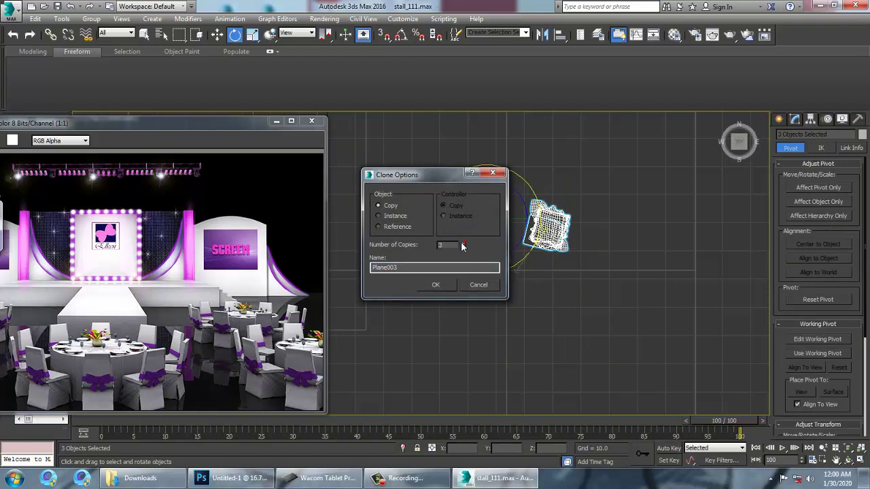
left_click(439, 288)
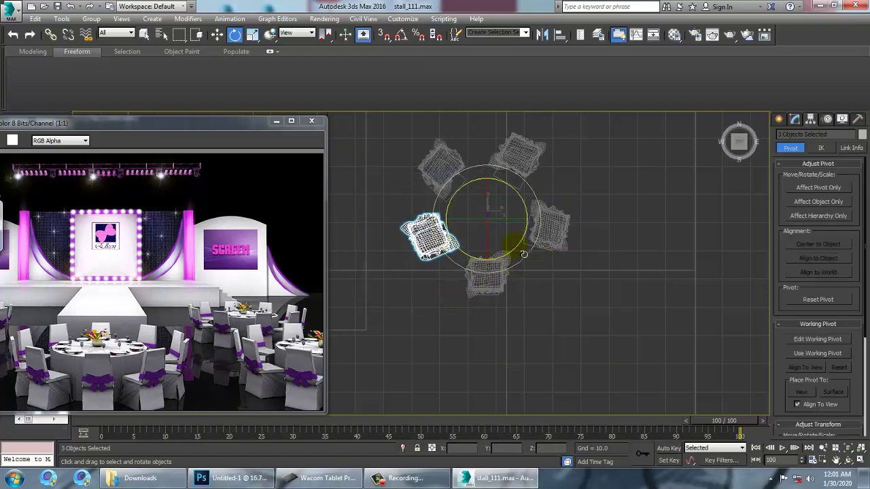
key("alt+w")
key("w")
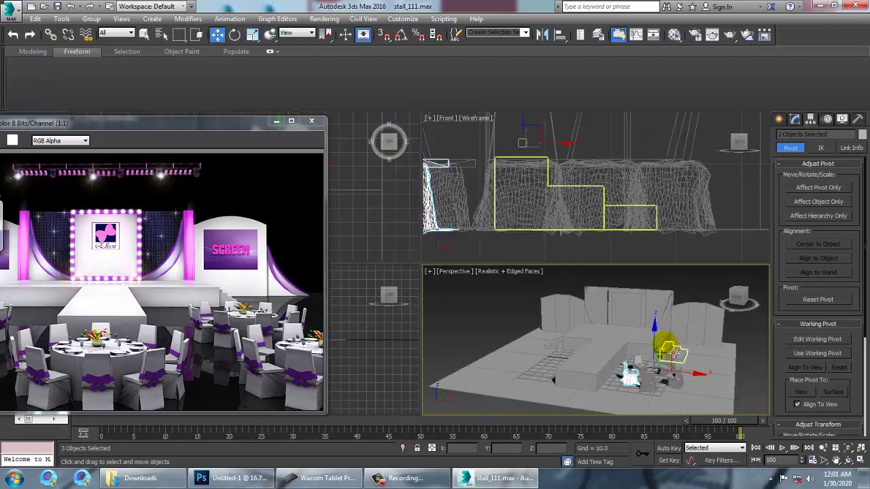
key("alt+w")
scroll(699, 353, "up", 3)
middle_click_drag(699, 352, 542, 290, "alt")
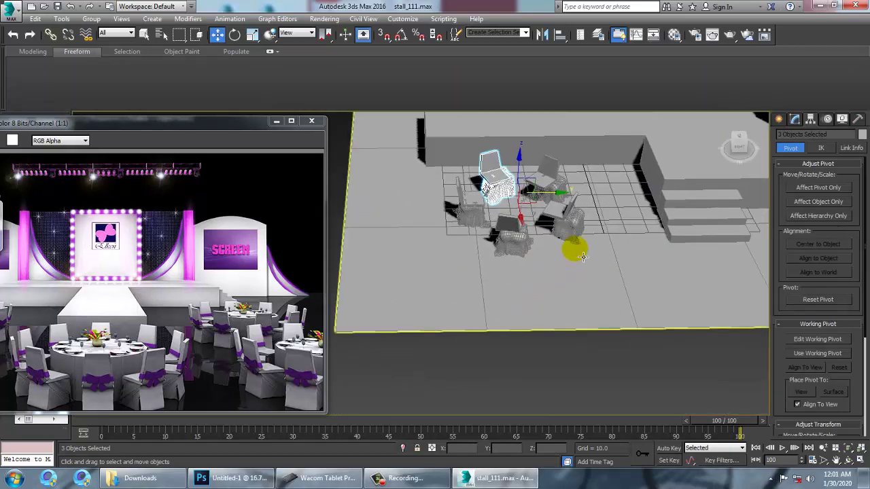
- Undo the chair copies together with the earlier pivot relocation and the chair's sideways move
key("ctrl+z")
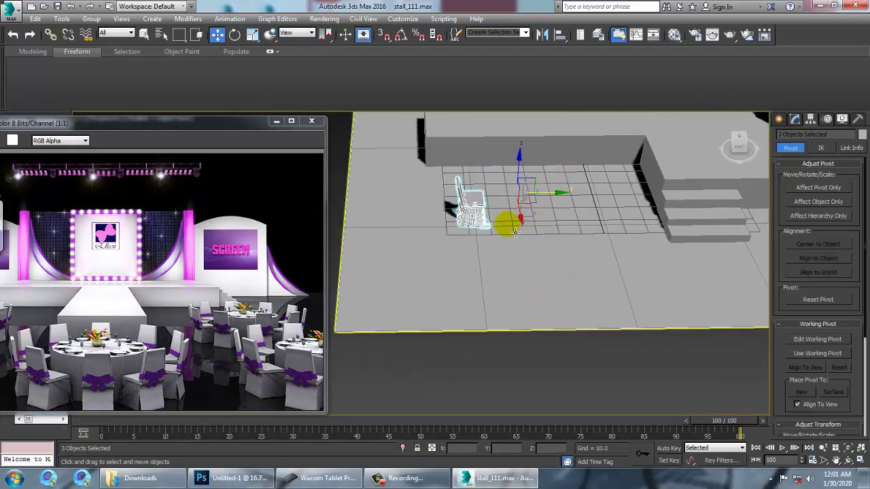
mouse_move(518, 224)
middle_mouse_down("alt")
mouse_move(578, 237)
mouse_move(616, 221)
mouse_move(589, 200)
middle_mouse_up("alt")
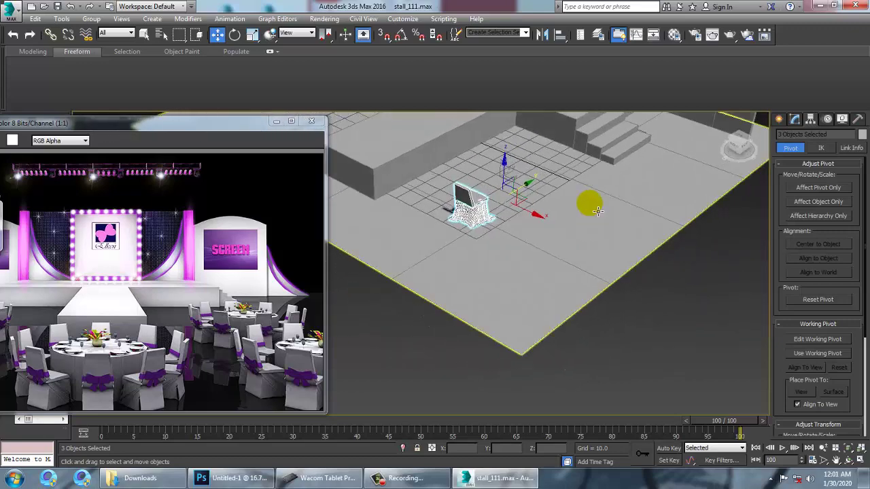
left_click_drag(479, 199, 477, 209)
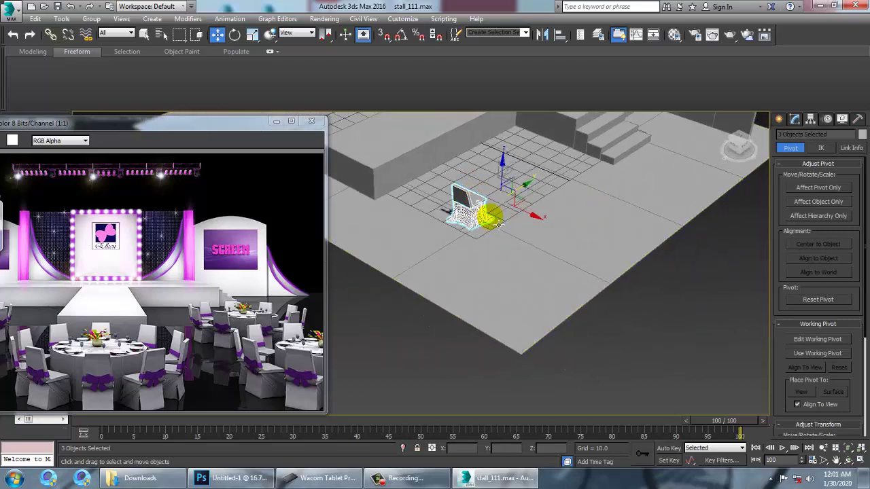
left_click(633, 273)
key("ctrl+z")
key("ctrl+z")
key("ctrl+z")
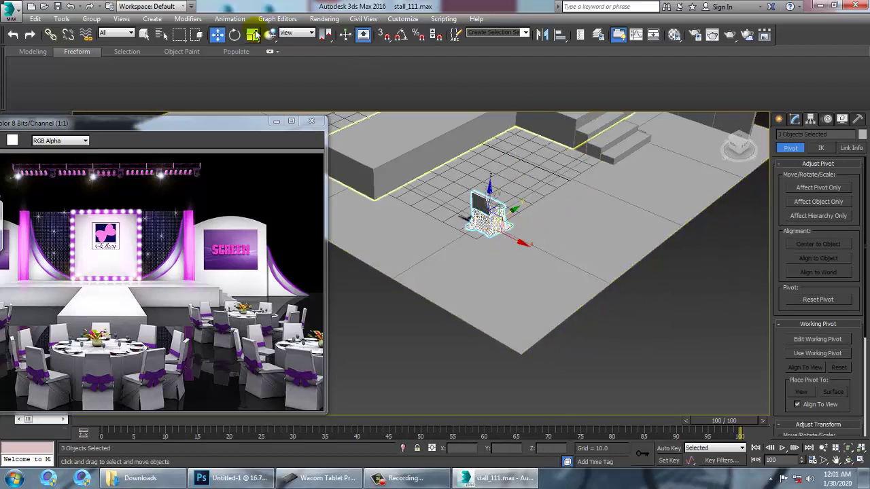
- Combine the three selected chair parts into one group, keeping the suggested group name
left_click(91, 19)
left_click(109, 33)
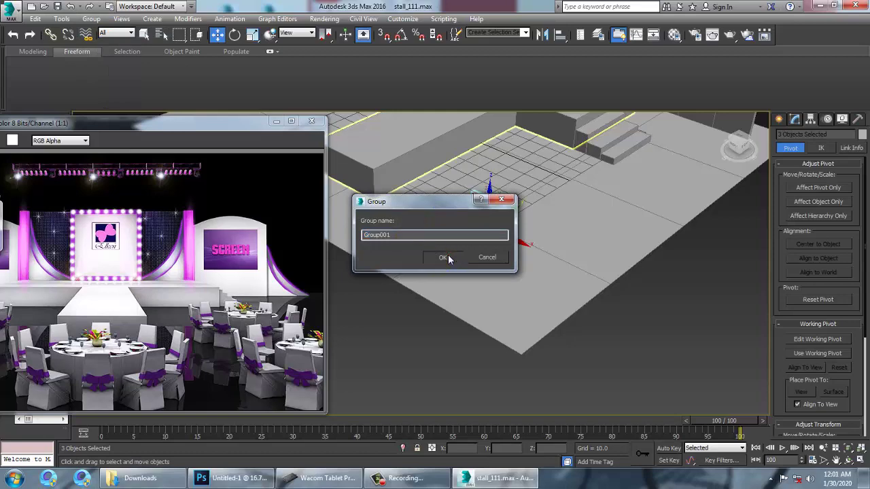
left_click(442, 257)
- Move only the grouped chair's pivot straight ahead of the seat toward the runway in the Top view, then leave pivot editing
key("alt+w")
right_click(366, 228)
key("alt+w")
key("z")
left_click(819, 190)
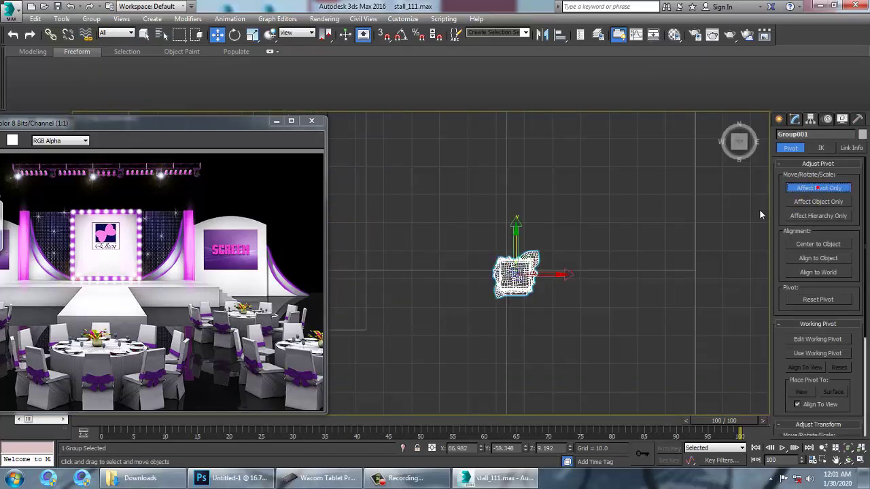
left_click_drag(526, 245, 533, 158)
left_click(819, 191)
left_click(820, 191)
key("e")
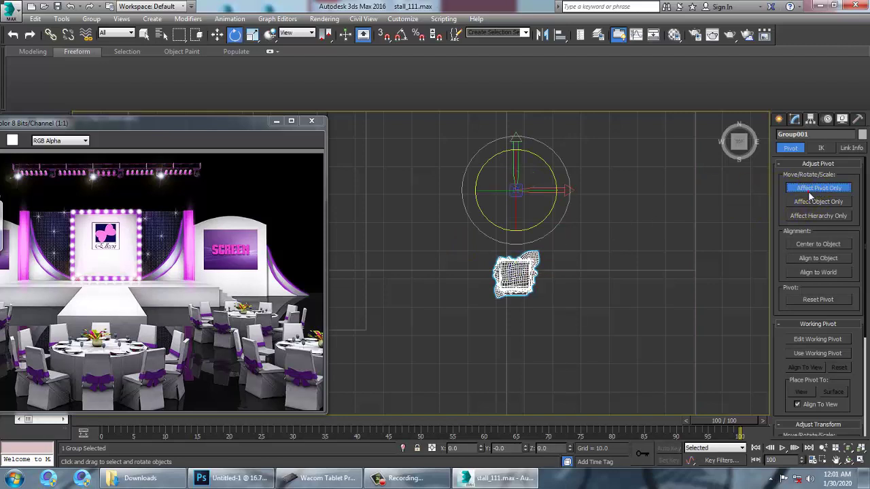
left_click(809, 190)
- Clone the grouped chair as six copies spaced about 50 degrees apart around the pivot, and rotate the last copy about 5 degrees further
mouse_move(553, 249)
left_mouse_down()
mouse_move(612, 213)
mouse_move(605, 221)
left_mouse_up()
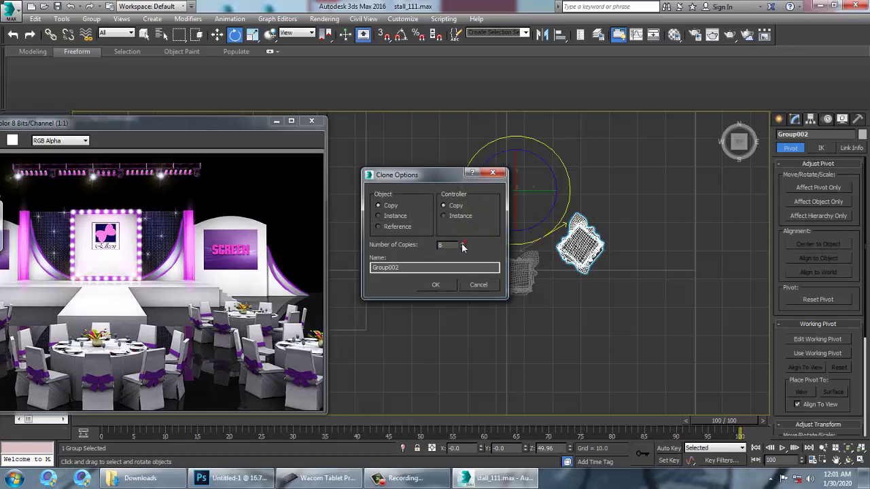
left_click(437, 285)
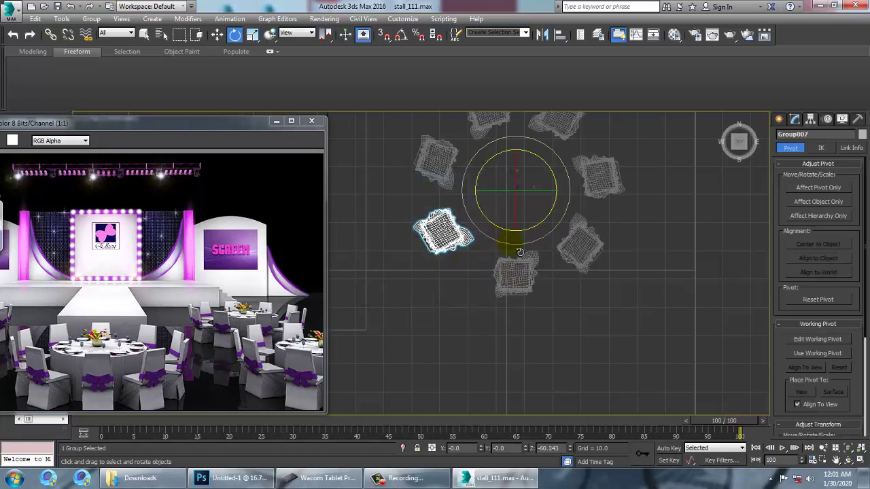
left_click_drag(518, 255, 523, 256)
key("alt+w")
middle_click_drag(637, 330, 442, 272, "alt")
key("alt+w")
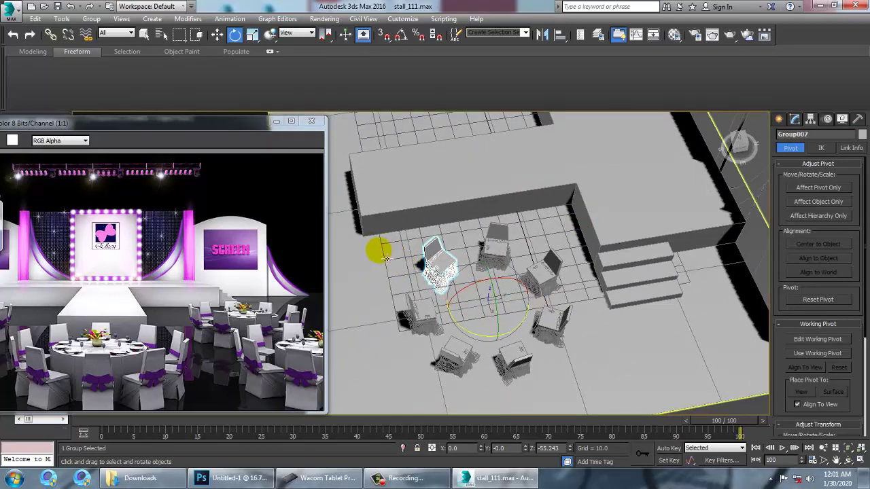
- Freeze the floor plane so that it cannot be selected
left_click(377, 252)
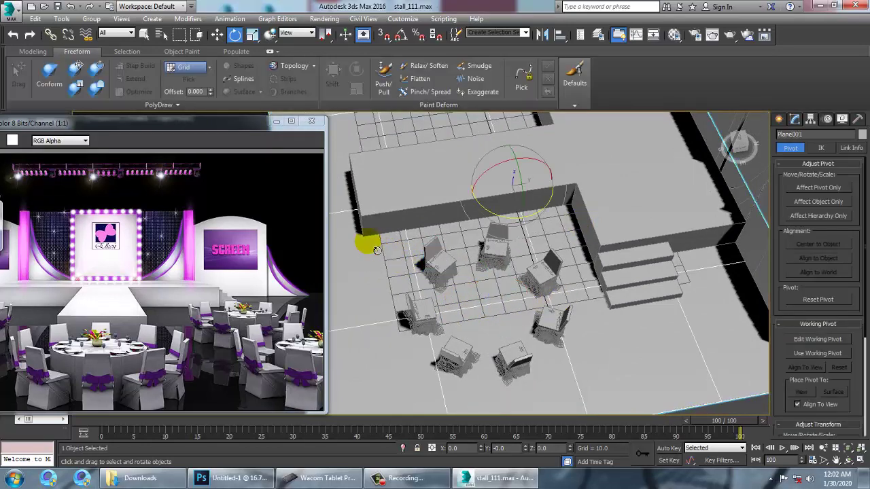
right_click(349, 260)
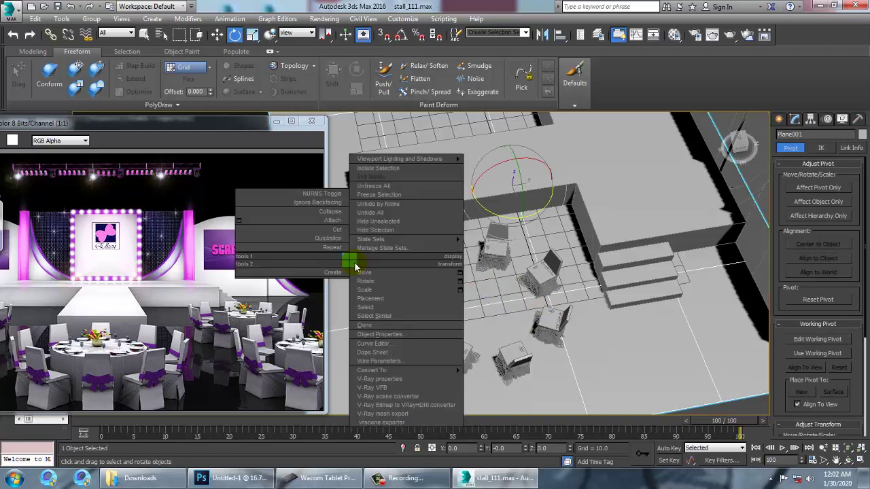
left_click(389, 196)
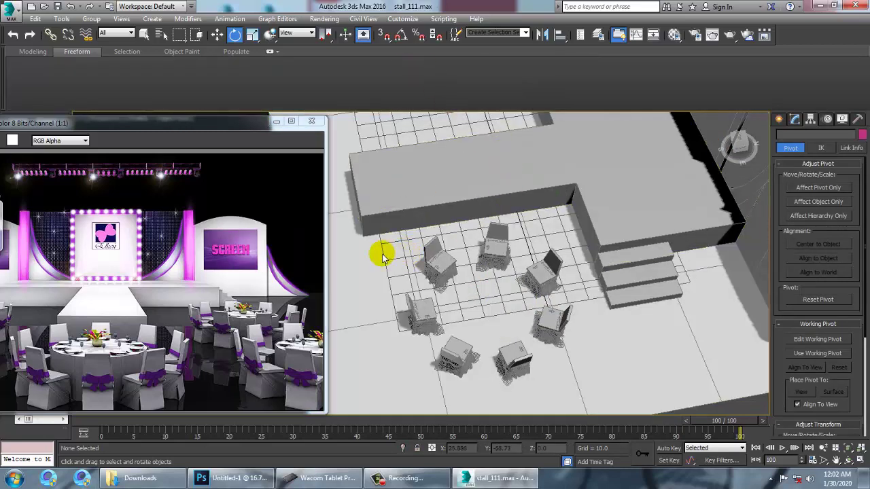
- Select all seven chair groups and place one copy of the circle on the opposite side of the runway
left_click_drag(573, 398, 574, 398)
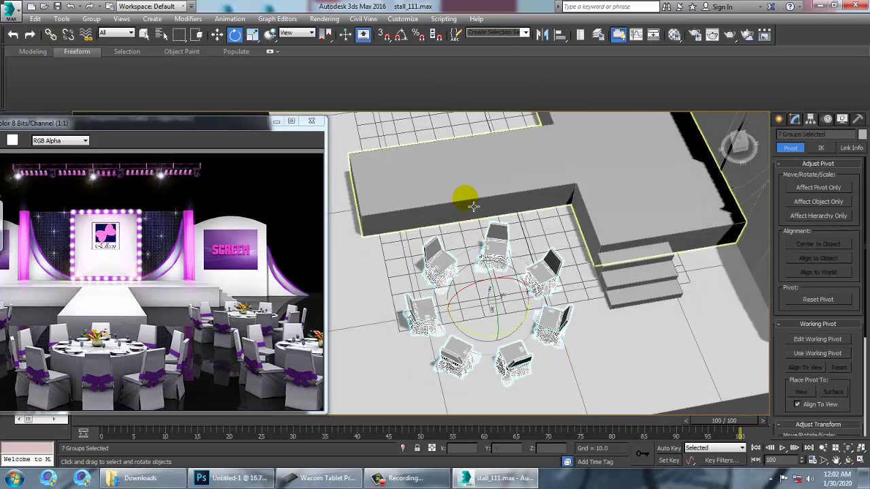
middle_click_drag(539, 295, 608, 274, "alt")
key("w")
left_click_drag(675, 295, 381, 253, "shift")
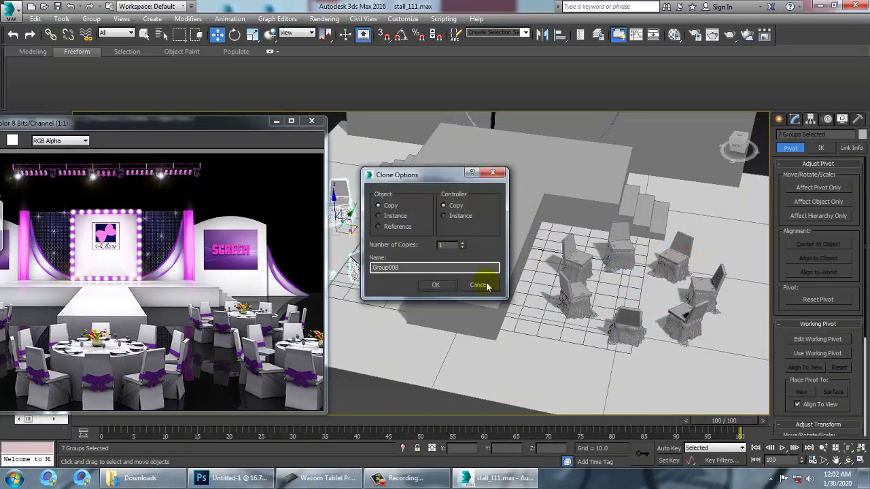
left_click(443, 285)
- Select both chair circles and copy them once along the runway direction, away from the stage, beyond the floor's front edge
mouse_move(627, 278)
middle_mouse_down("alt")
mouse_move(608, 274)
mouse_move(654, 286)
mouse_move(619, 289)
mouse_move(624, 261)
mouse_move(558, 267)
mouse_move(439, 223)
middle_mouse_up("alt")
scroll(654, 289, "up", 2)
scroll(655, 293, "down", 5)
left_click_drag(509, 374, 518, 412)
left_click_drag(634, 311, 635, 309, "alt")
middle_click_drag(534, 233, 556, 217, "alt")
middle_click_drag(649, 184, 668, 173)
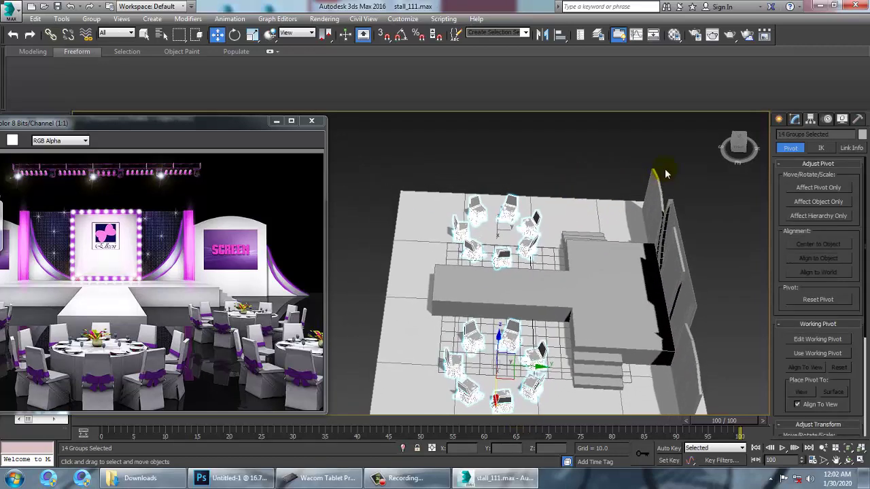
mouse_move(509, 359)
left_mouse_down("shift")
mouse_move(476, 371)
mouse_move(384, 369)
mouse_move(420, 374)
left_mouse_up("shift")
left_click(441, 285)
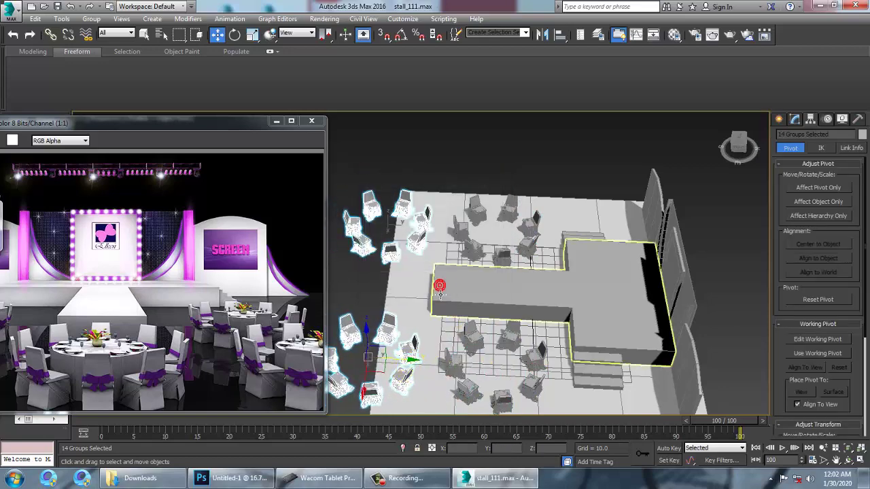
- Unfreeze all objects and select the floor plane
right_click(406, 279)
left_click(445, 197)
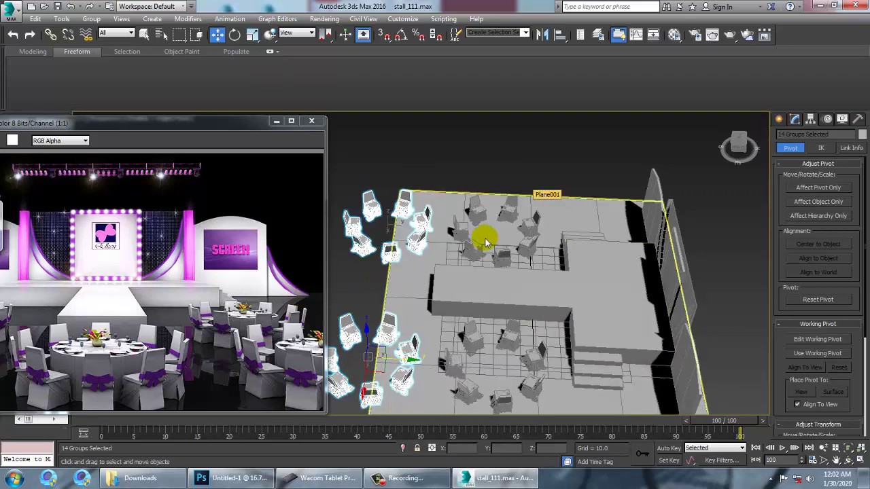
left_click(414, 301)
- Move the floor plane's front-edge vertices about 71 units away from the stage, beneath the added chairs, and leave vertex editing
key("1")
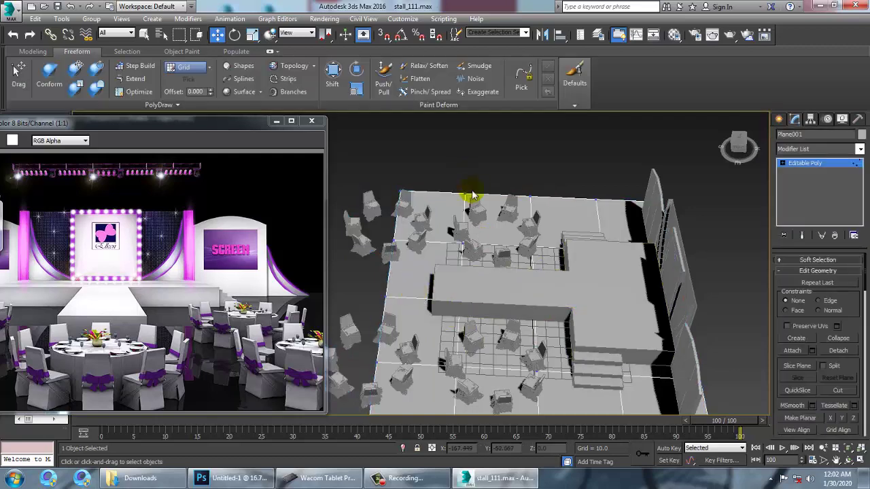
scroll(525, 269, "up", 1)
scroll(526, 264, "down", 4)
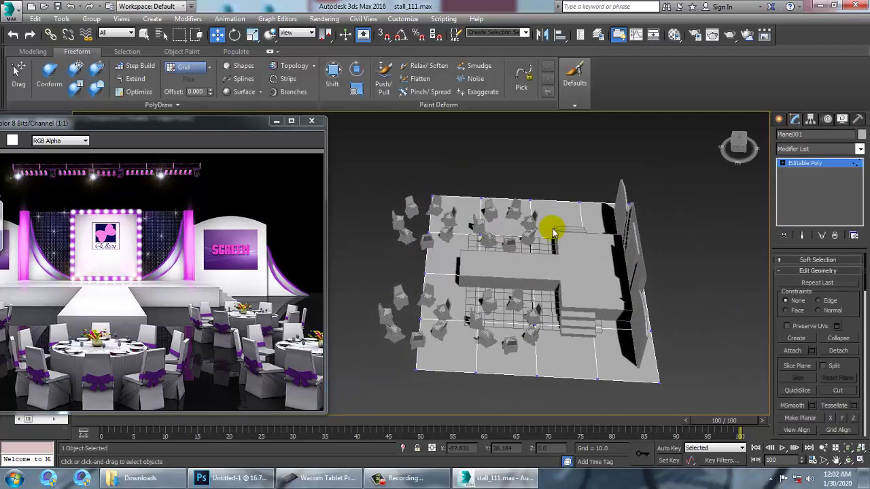
left_click_drag(460, 409, 460, 408)
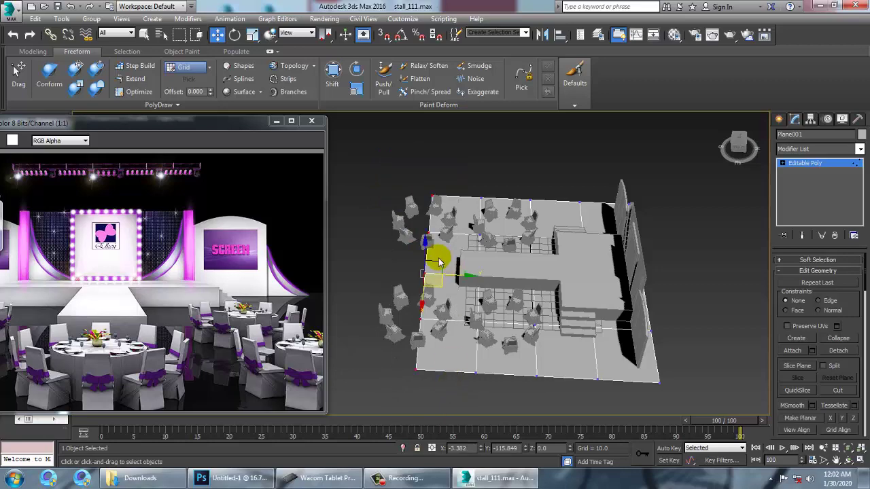
left_click_drag(456, 272, 397, 263)
middle_click_drag(588, 262, 643, 221, "alt")
middle_click_drag(462, 217, 495, 226)
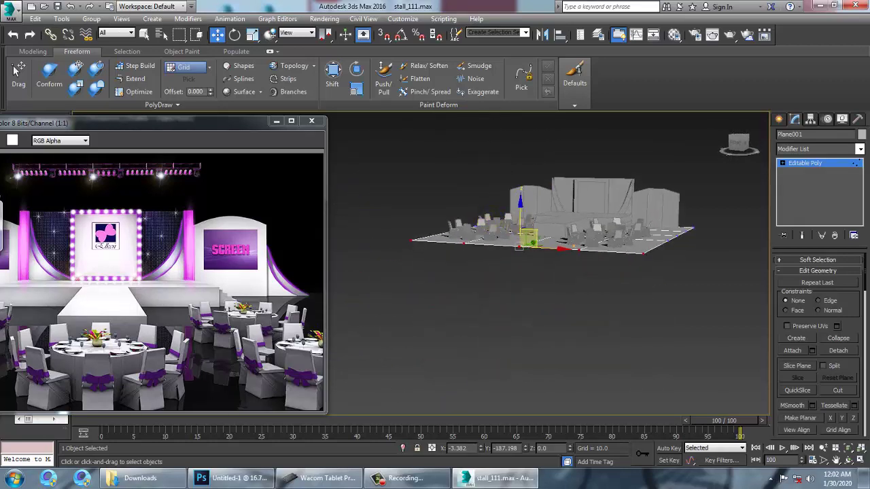
scroll(620, 227, "up", 5)
middle_click_drag(620, 227, 474, 269, "alt")
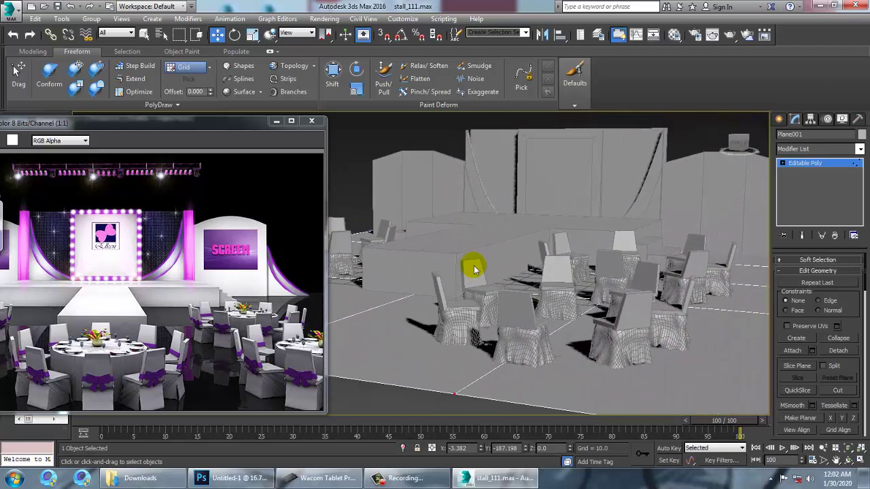
left_click(816, 166)
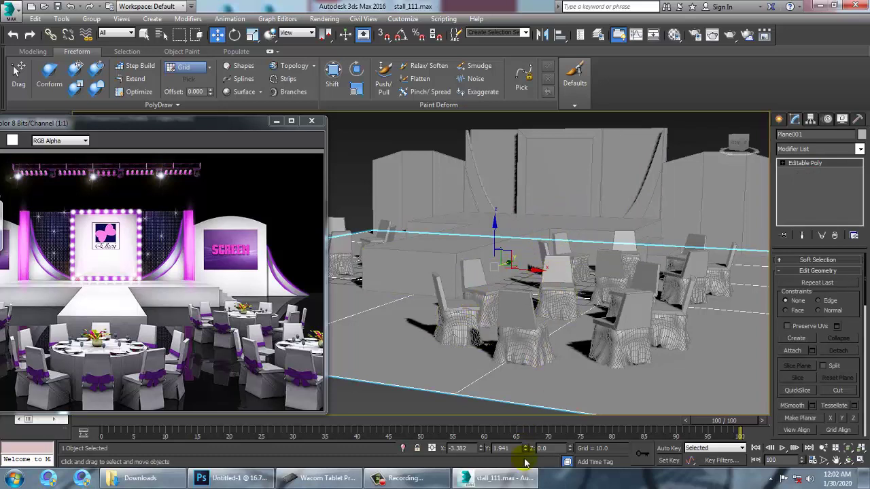
left_click(408, 478)
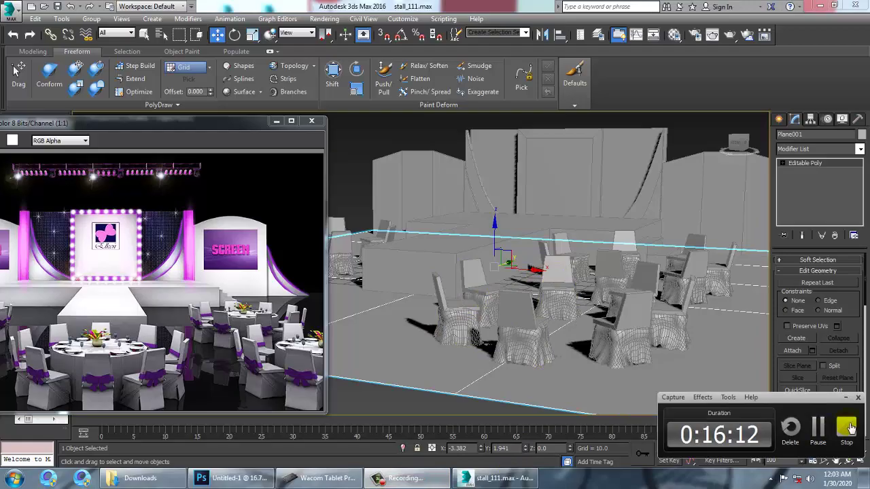